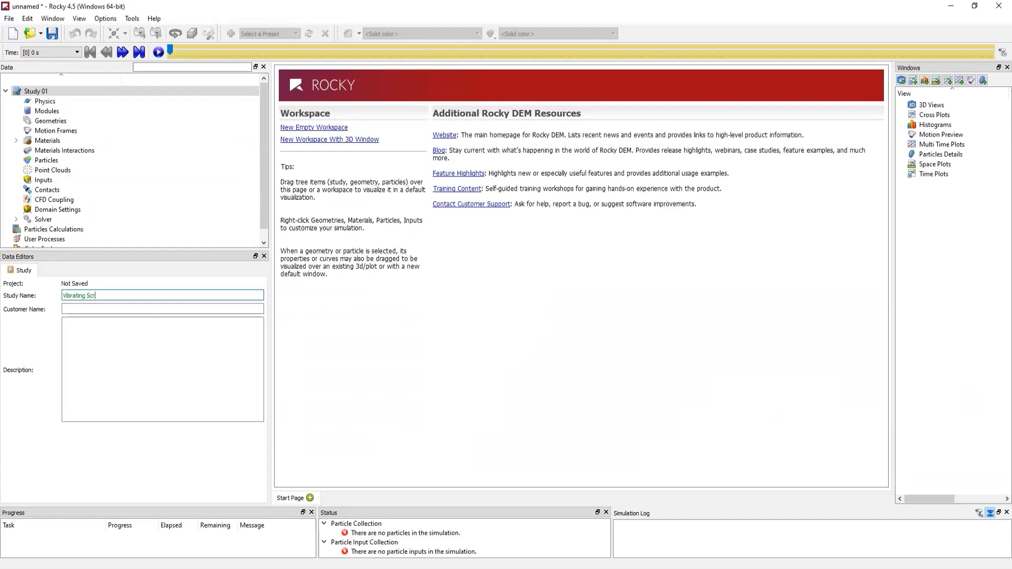
- Name the study "Vibrating Screener"
text(eenr)
key(BackSpace)
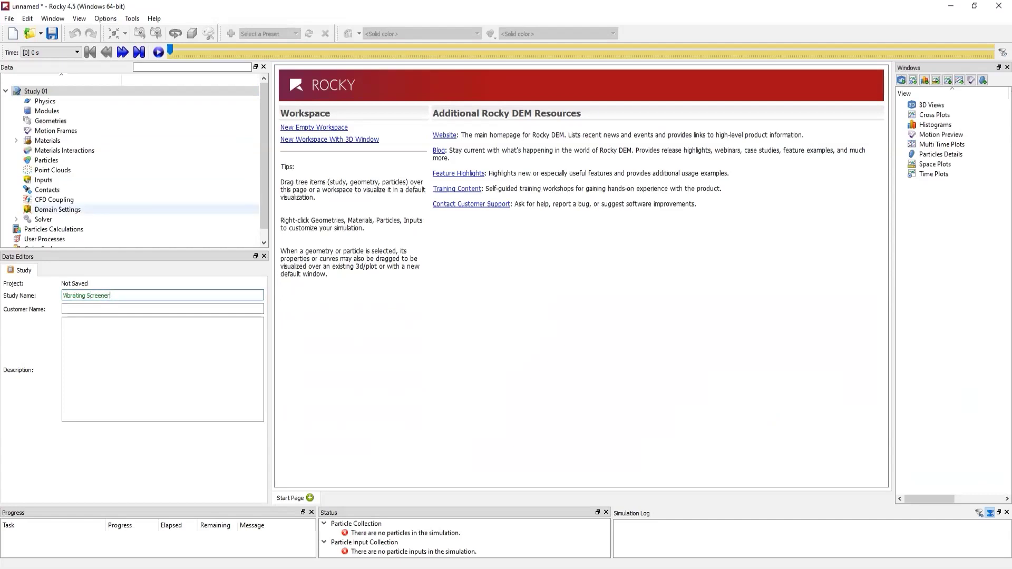
text(er)
- In the physics momentum settings, set the numerical softening factor to 0.1 and the rolling resistance model to Type C: Linear Spring Rolling Limit
click(45, 101)
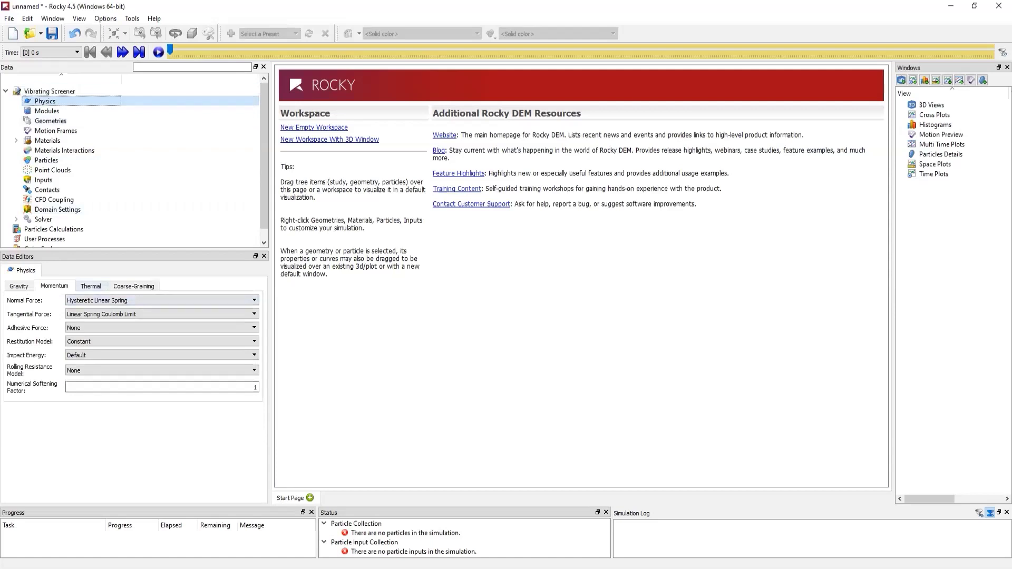
double_click(255, 387)
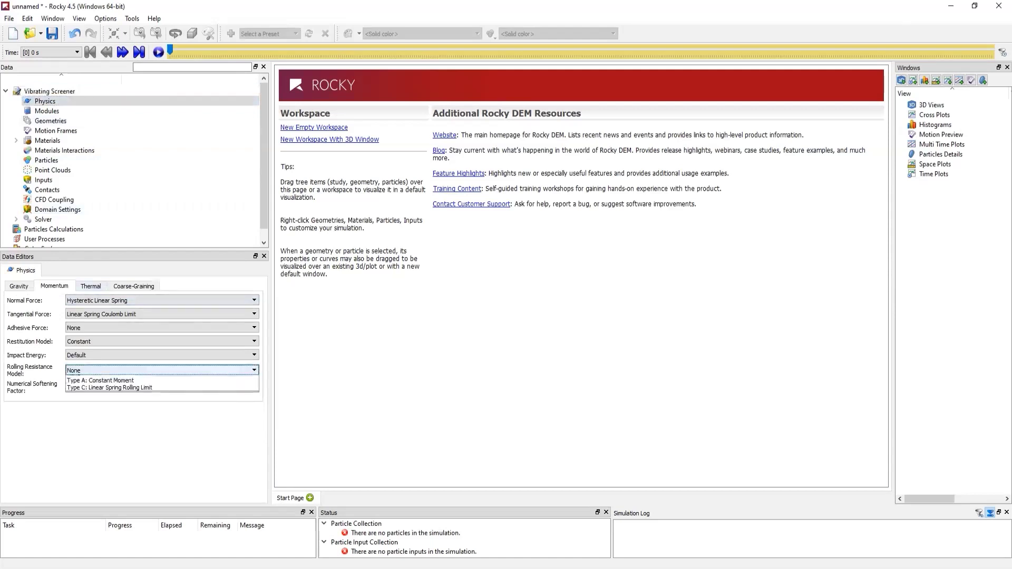
click(158, 370)
click(108, 388)
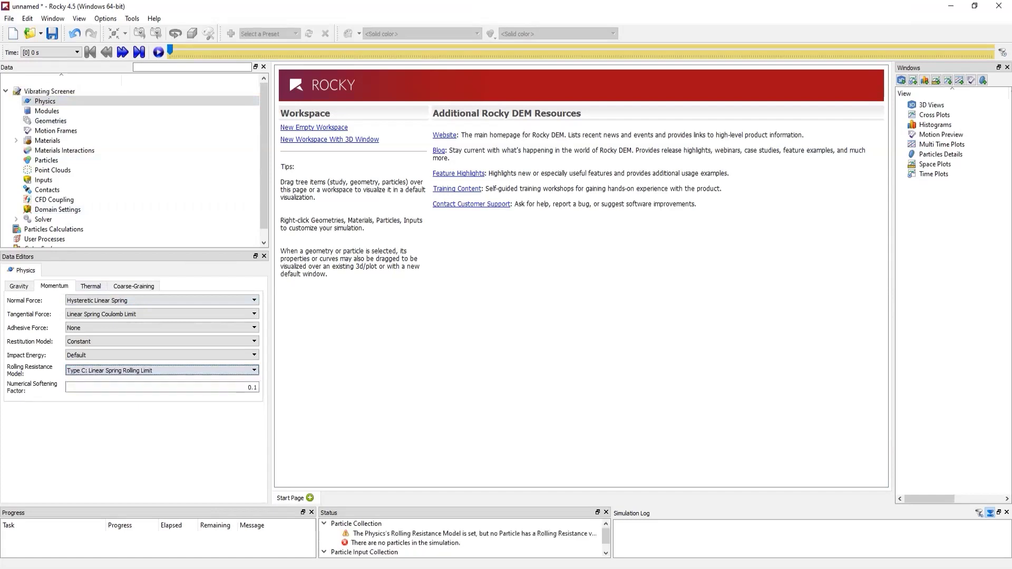
- Start importing the "screen" geometry file and save the project as ws03_action, replacing the existing file
click(50, 121)
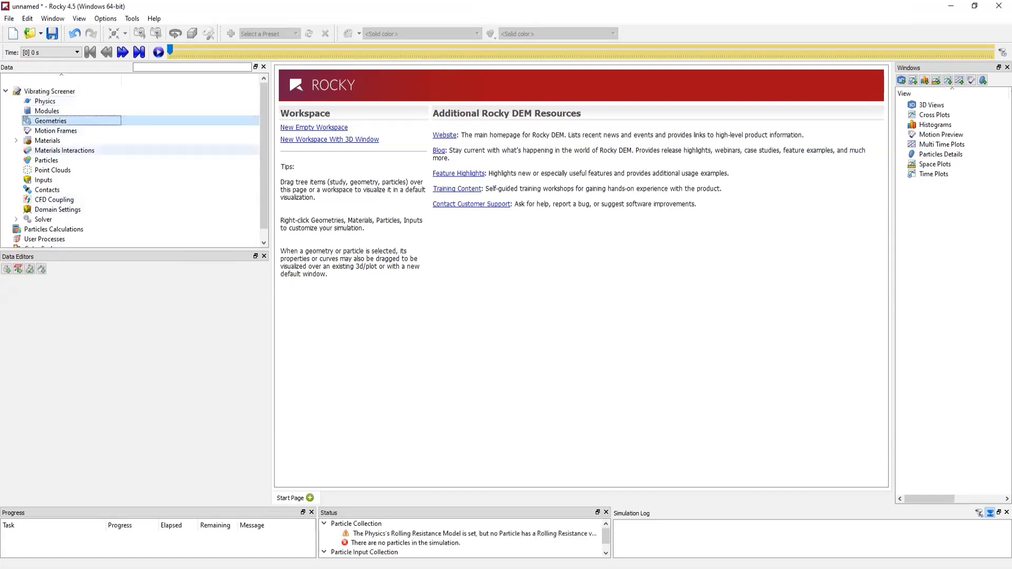
right_click(95, 119)
click(135, 117)
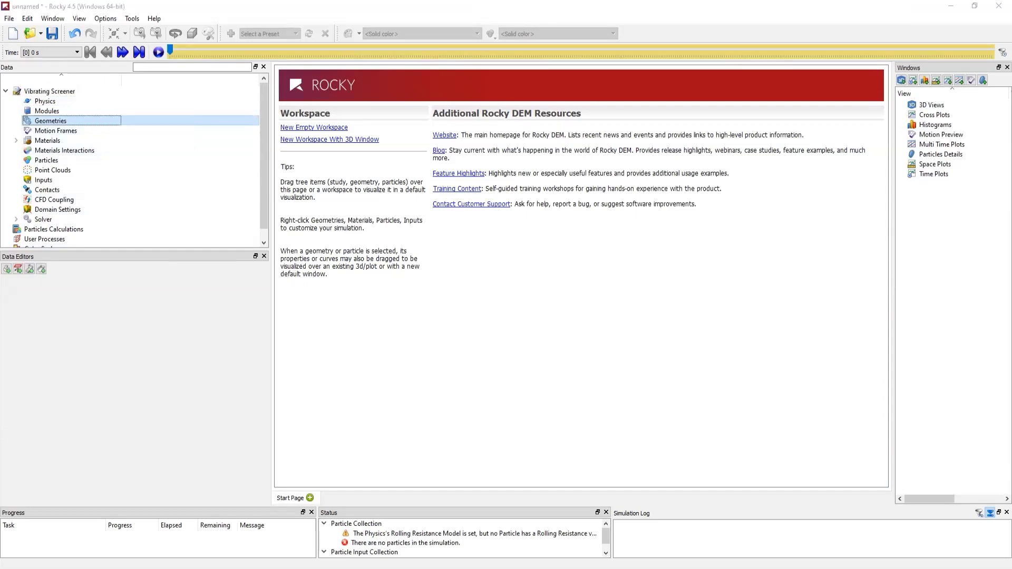
click(480, 179)
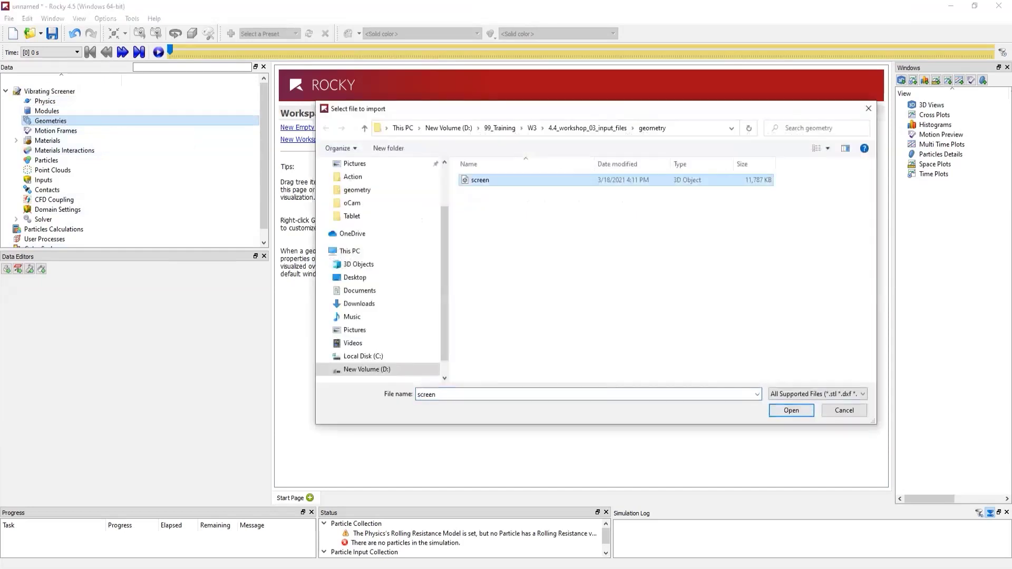
click(790, 410)
click(436, 214)
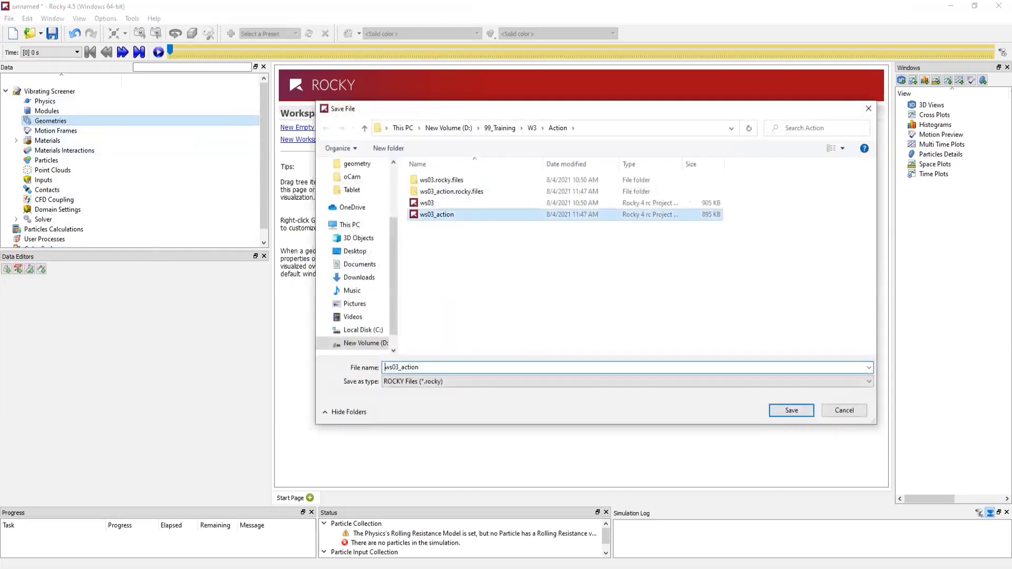
click(791, 410)
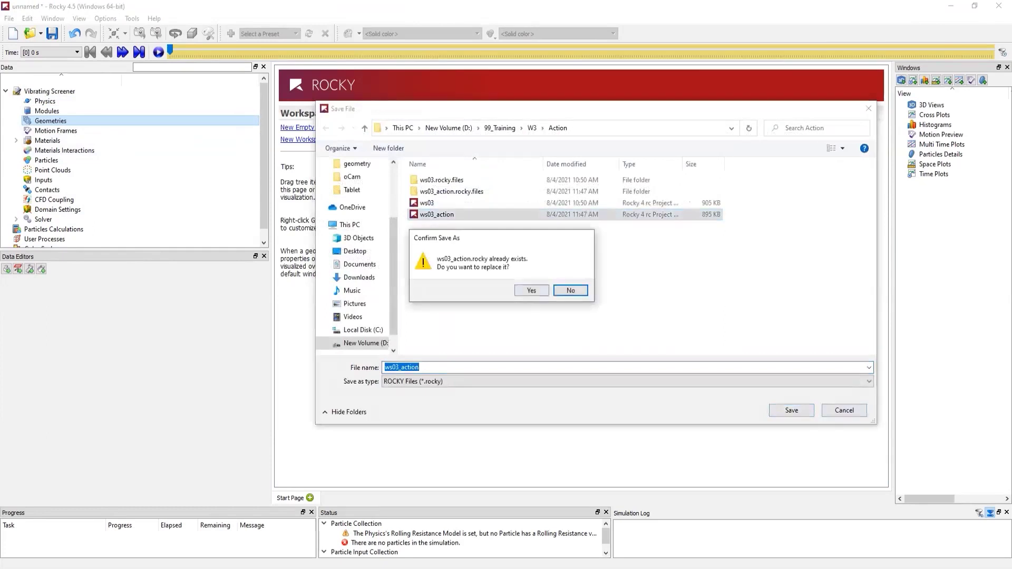
click(531, 290)
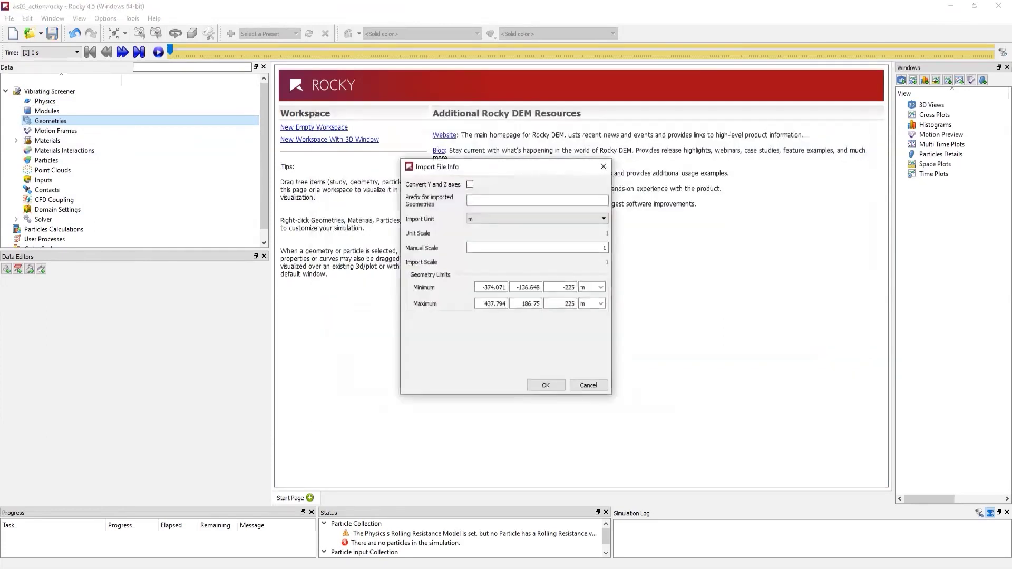
- Set the import unit to centimetres and finish importing the screen geometry
click(536, 218)
click(537, 235)
key(Return)
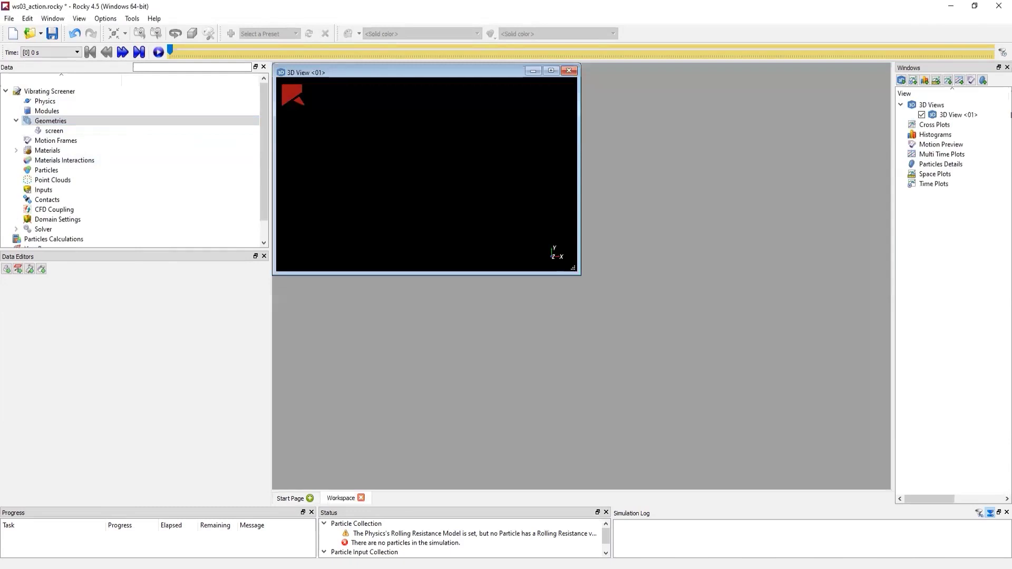
- Maximize the 3D view and give the screen geometry a solid gray face color
click(551, 70)
drag(580, 274, 582, 290)
click(53, 130)
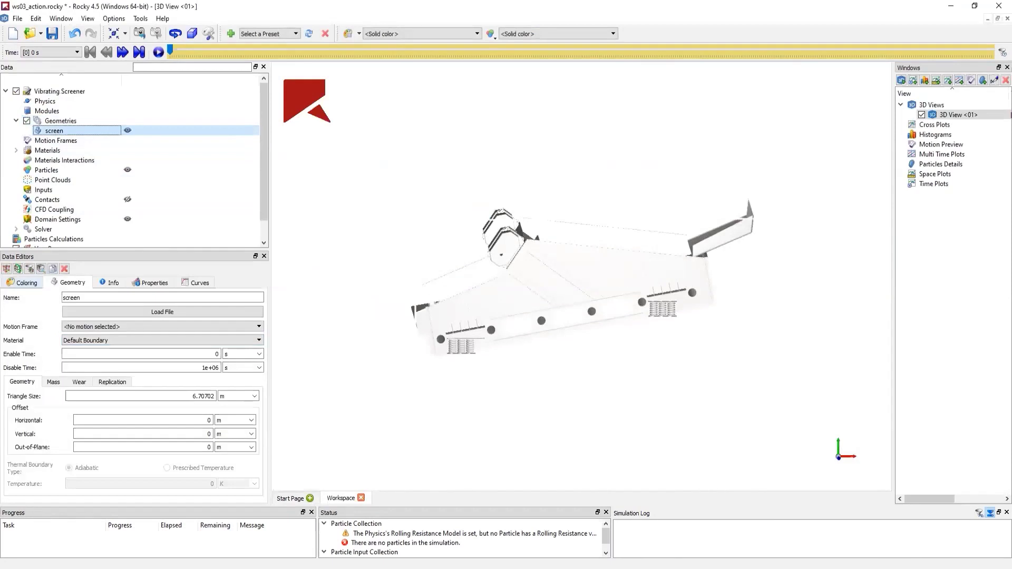
click(23, 282)
click(163, 326)
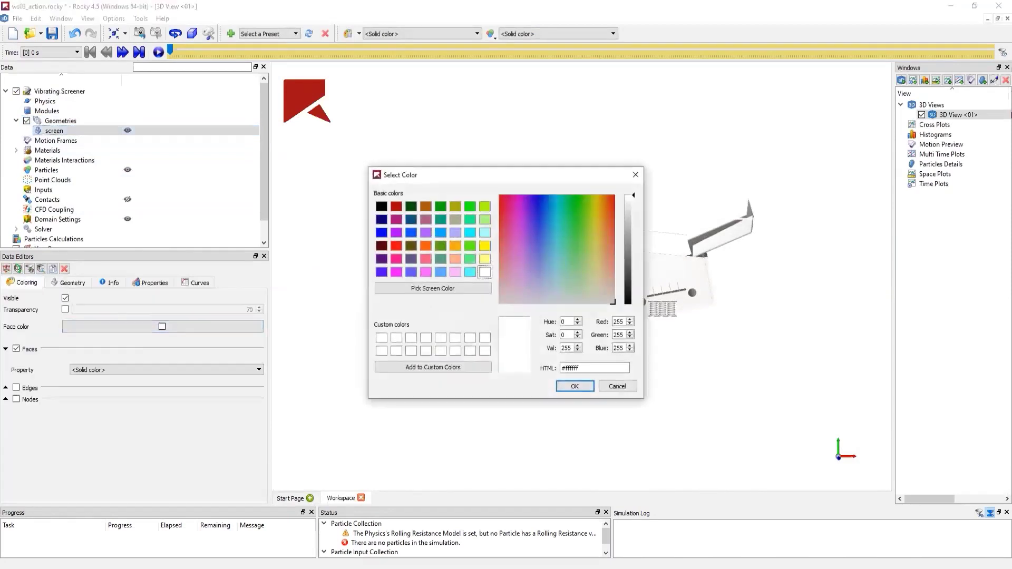
click(628, 245)
click(574, 386)
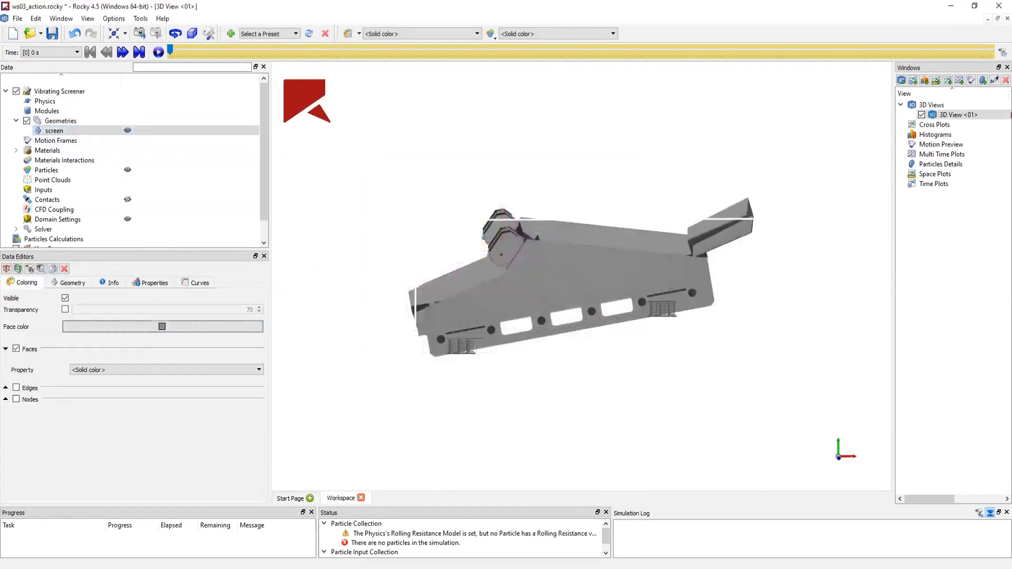
- Set the font color of the 3D view to black
right_click(492, 404)
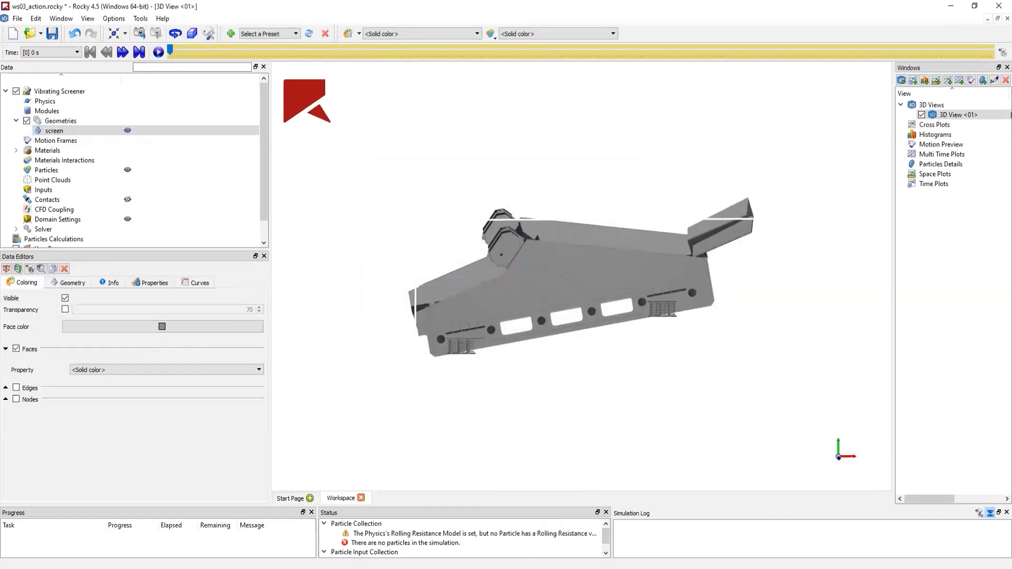
right_click(535, 404)
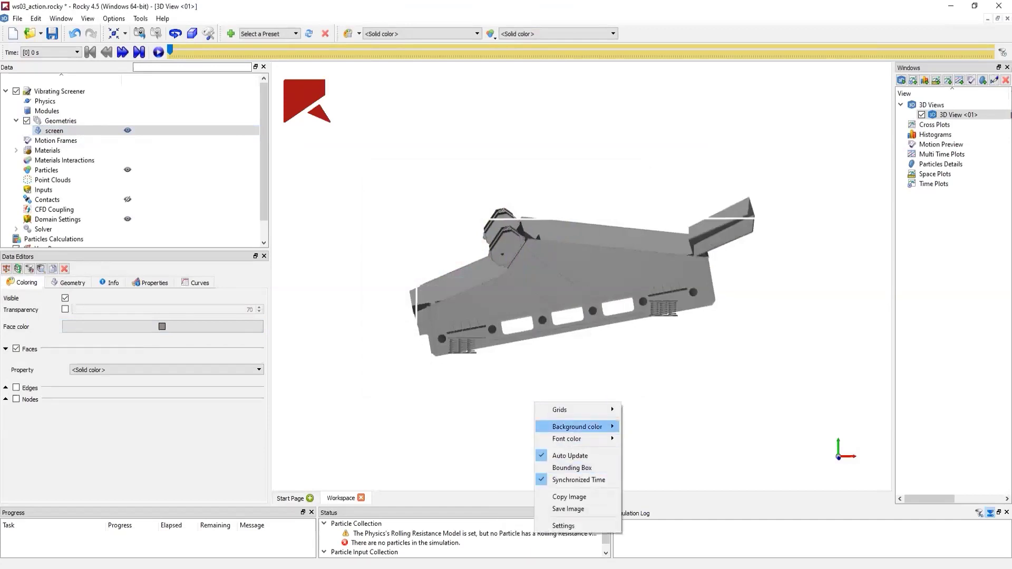
mouse_move(577, 426)
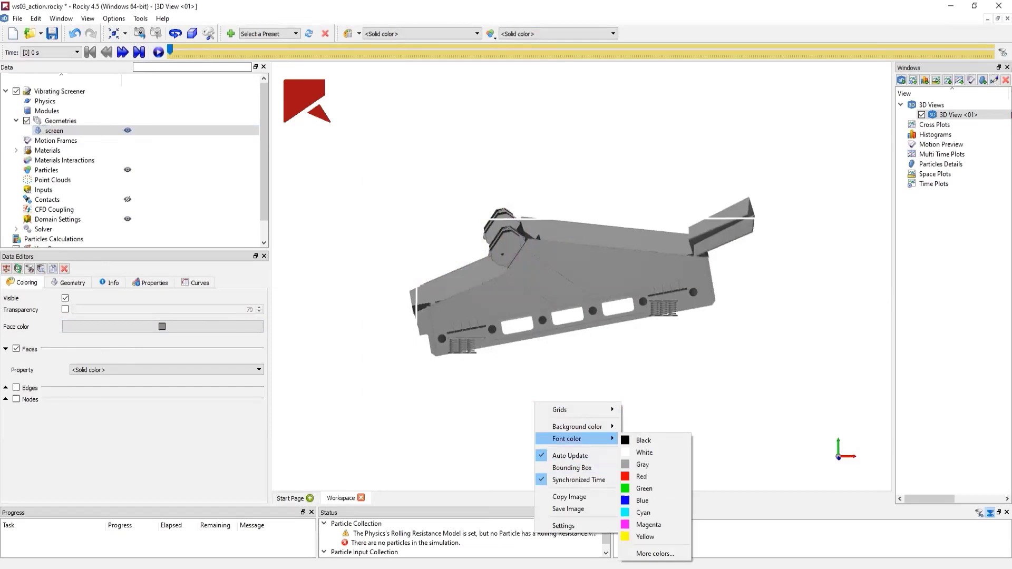
click(644, 440)
- Add a new inlet to the study's geometries
click(56, 140)
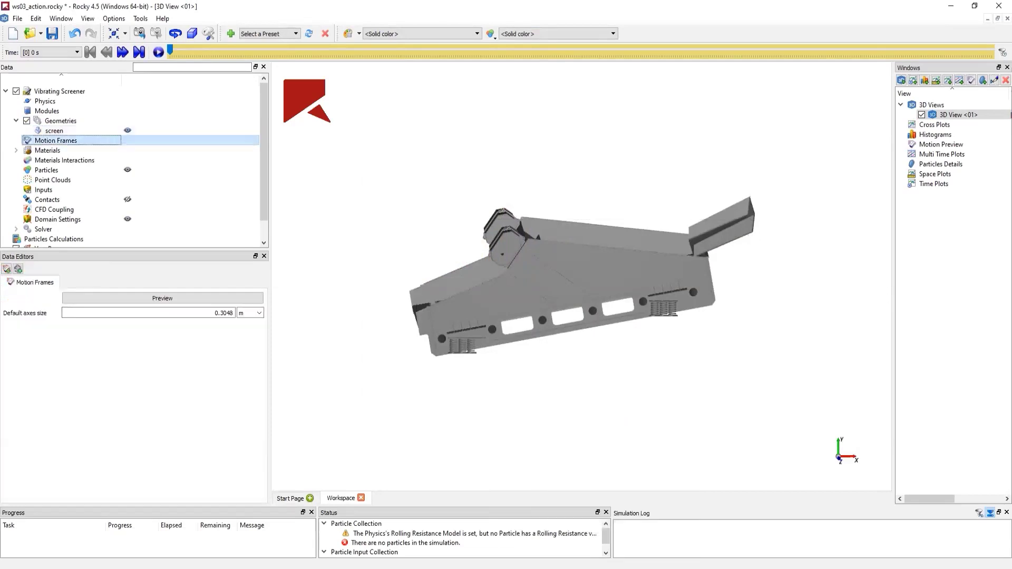
click(55, 121)
right_click(61, 119)
click(96, 125)
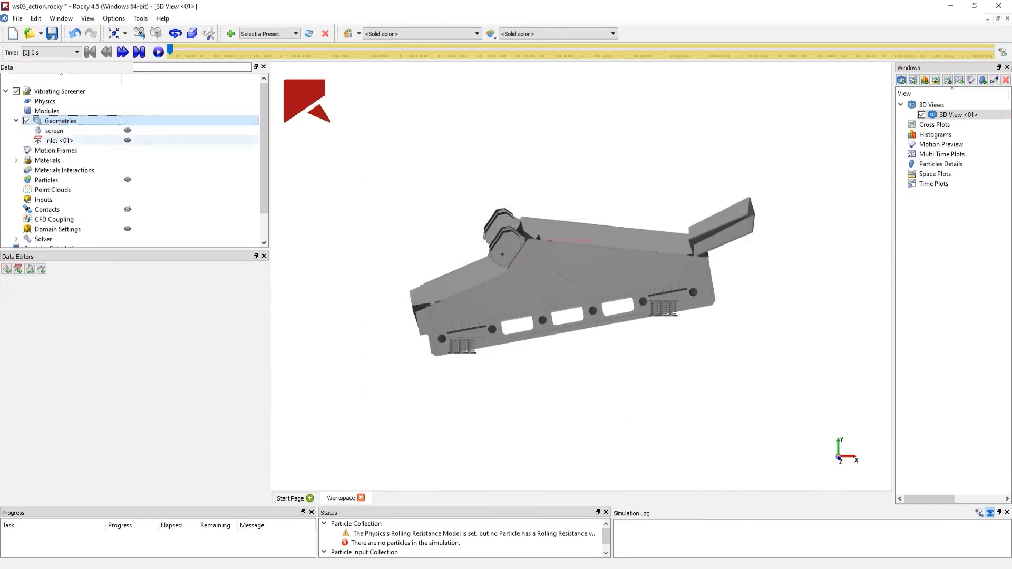
- Center the rectangular inlet at (3.5, 2, 0) m and set its width to 2 m
double_click(113, 325)
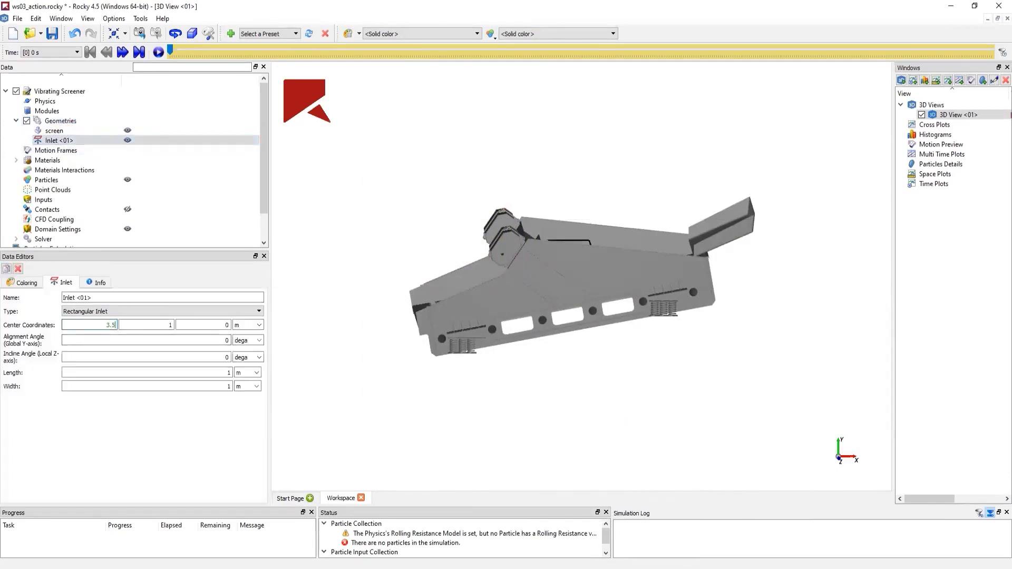
key(Tab)
text(2)
key(Tab)
key(Tab)
key(Tab)
key(Tab)
key(Tab)
key(Tab)
key(Tab)
key(Tab)
key(Tab)
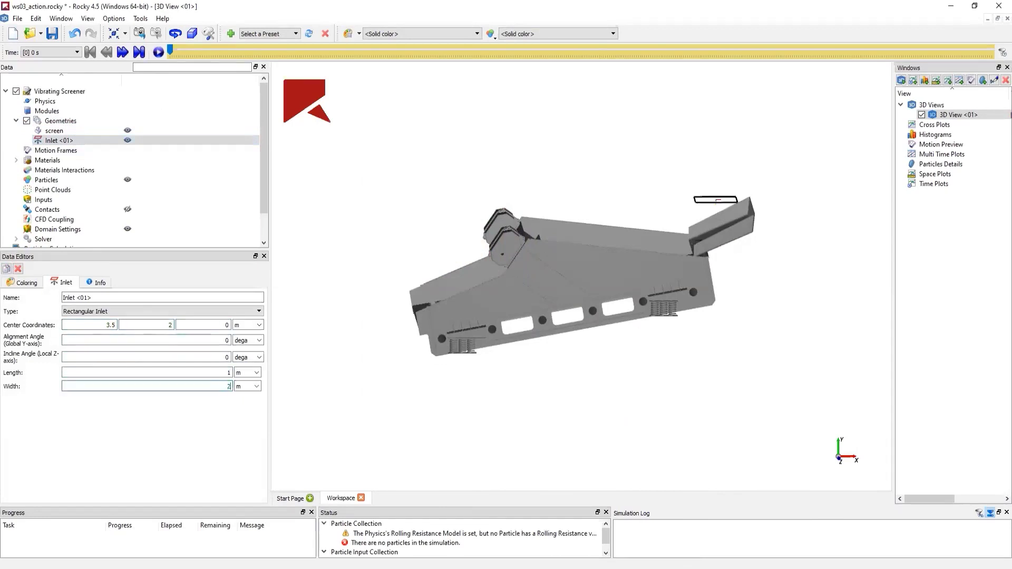
- Create a motion frame and name it "Vibrating Motion"
drag(580, 264, 609, 350)
click(55, 150)
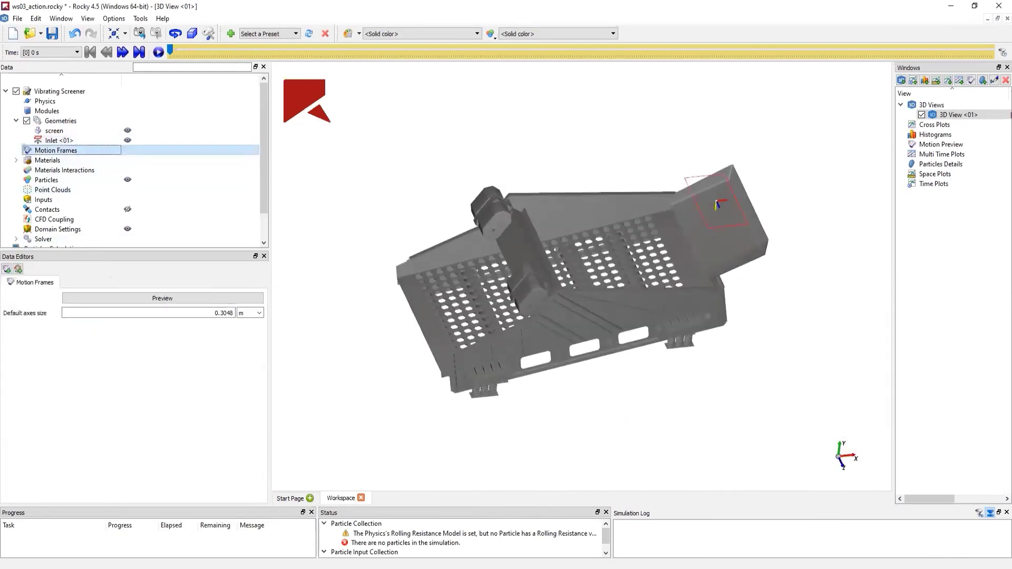
right_click(58, 150)
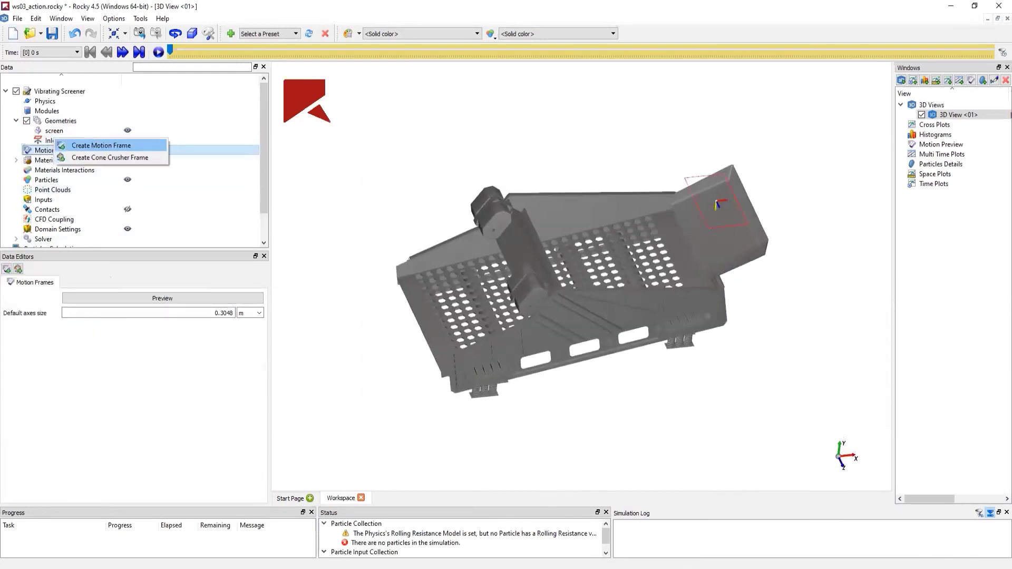
click(81, 143)
click(62, 161)
click(89, 297)
text(Vibr)
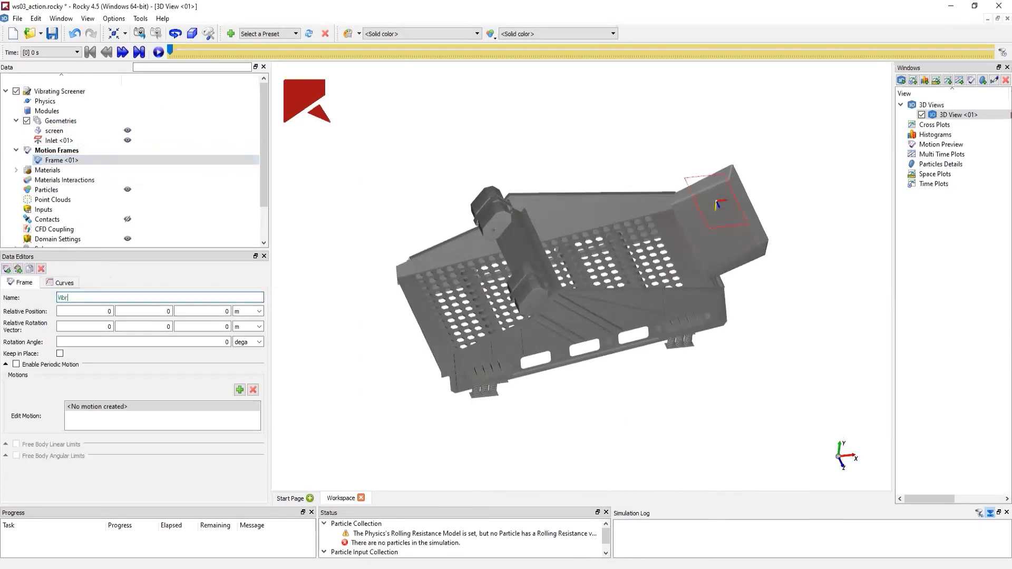
text(ating Motion)
- Set the Vibrating Motion frame's relative rotation vector to (0, 0, 1) and its rotation angle to -35 degrees
key(Tab)
key(Tab)
key(Tab)
key(Tab)
key(Tab)
key(Tab)
key(Tab)
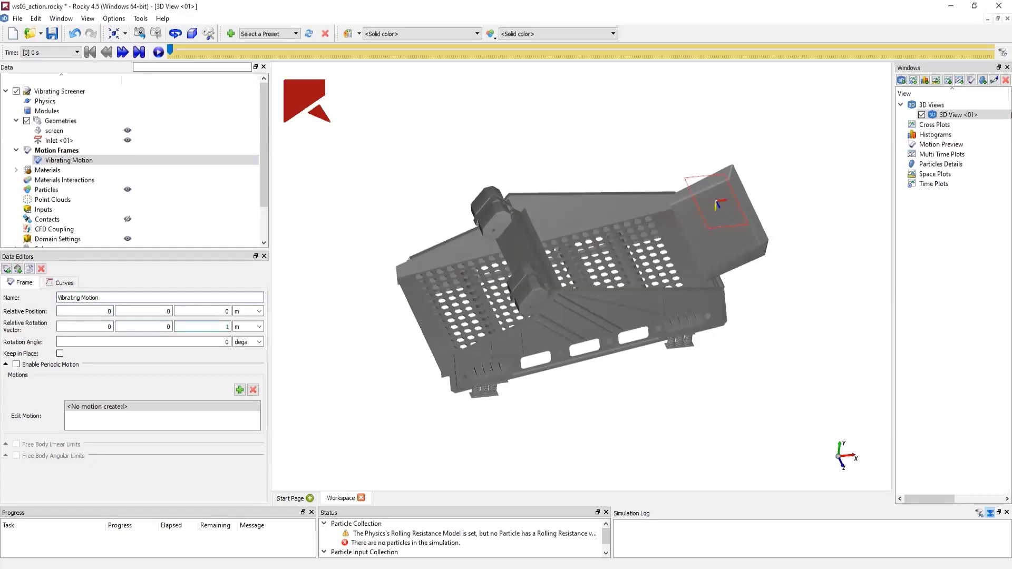
key(Tab)
text(-)
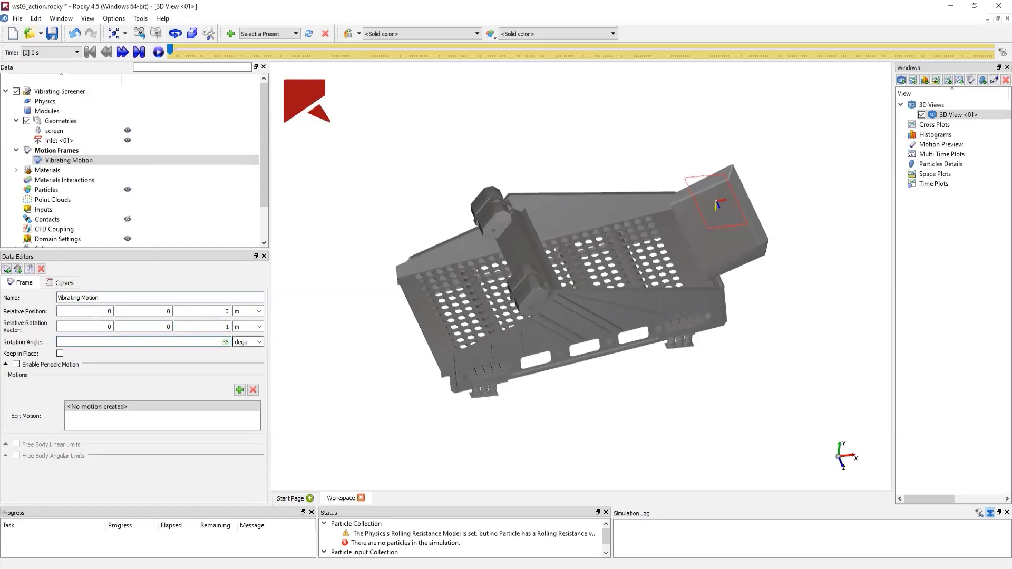
- Add a motion of type Periodic Translation (Vibration) to the Vibrating Motion frame
click(239, 390)
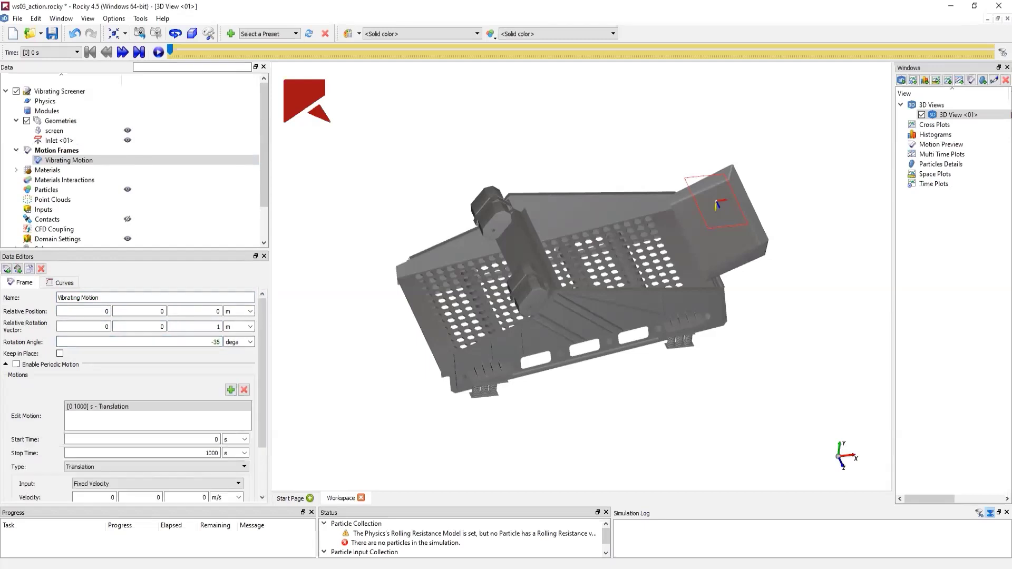
drag(261, 390, 262, 424)
click(156, 419)
key(Down)
key(Down)
key(Down)
key(Return)
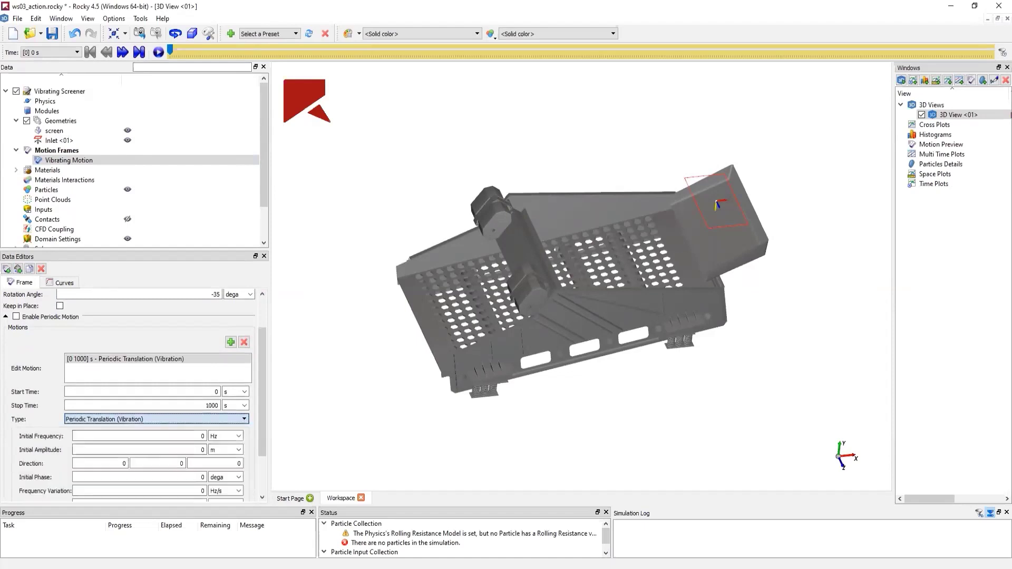
- Give the vibration an initial frequency of 15 Hz, an initial amplitude of 0.01 m and the direction (1, 0, 0)
key(Tab)
text(15)
key(Tab)
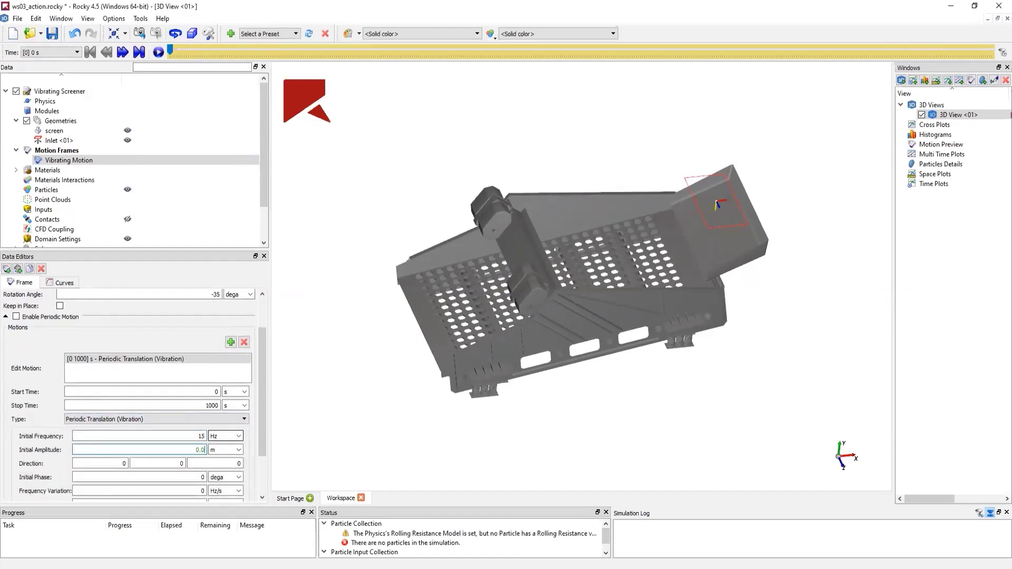
key(Tab)
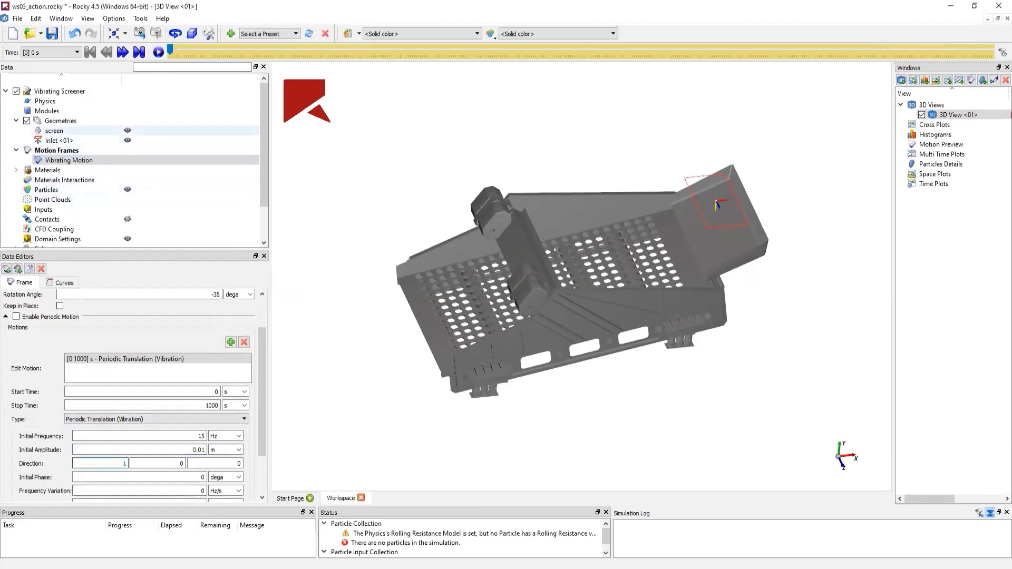
- Assign the Vibrating Motion frame to the screen geometry
click(54, 131)
click(68, 283)
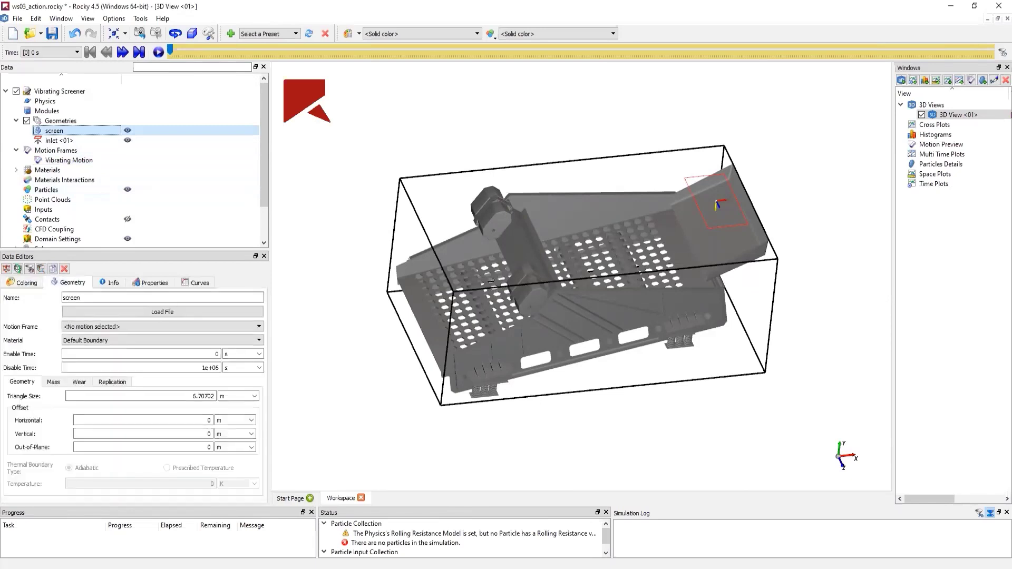
click(162, 327)
click(84, 343)
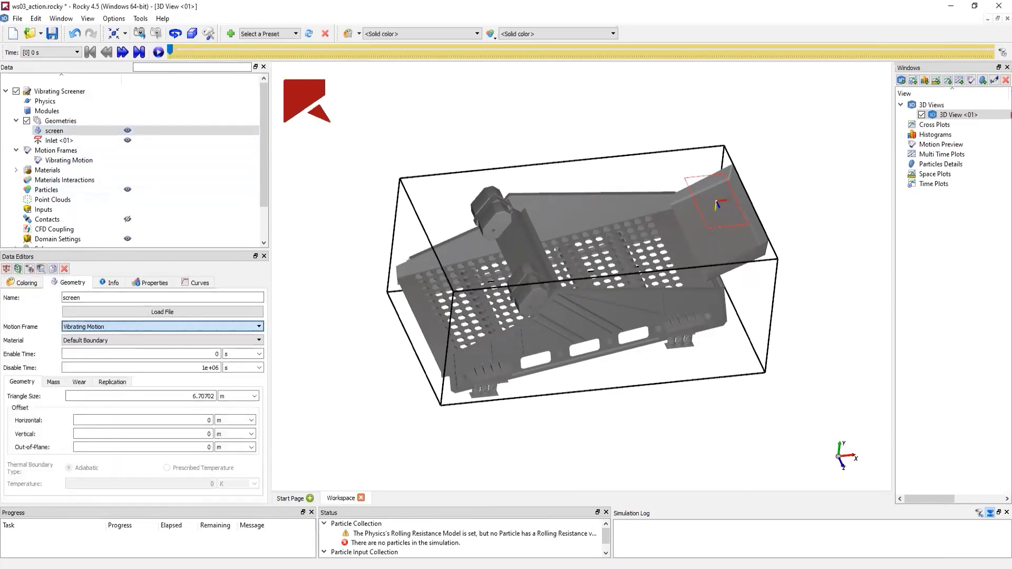
- Open a motion preview of the motion frames to check the screen's vibration
click(56, 150)
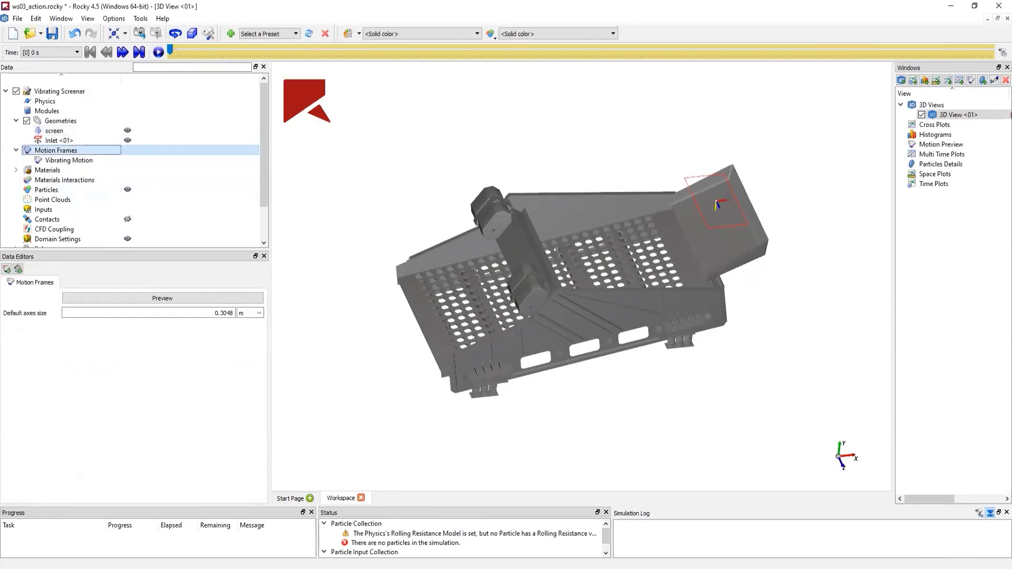
click(163, 297)
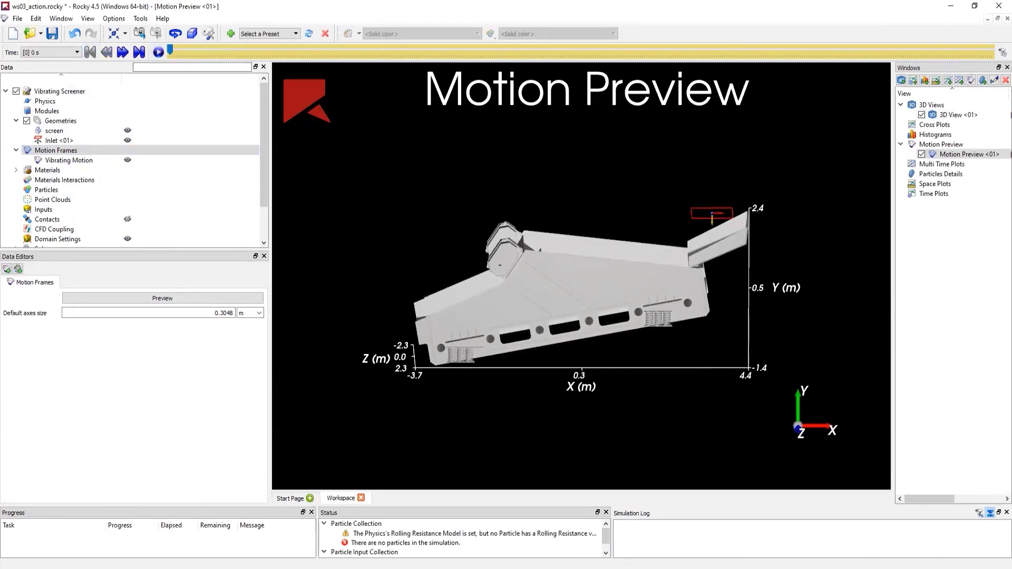
click(60, 121)
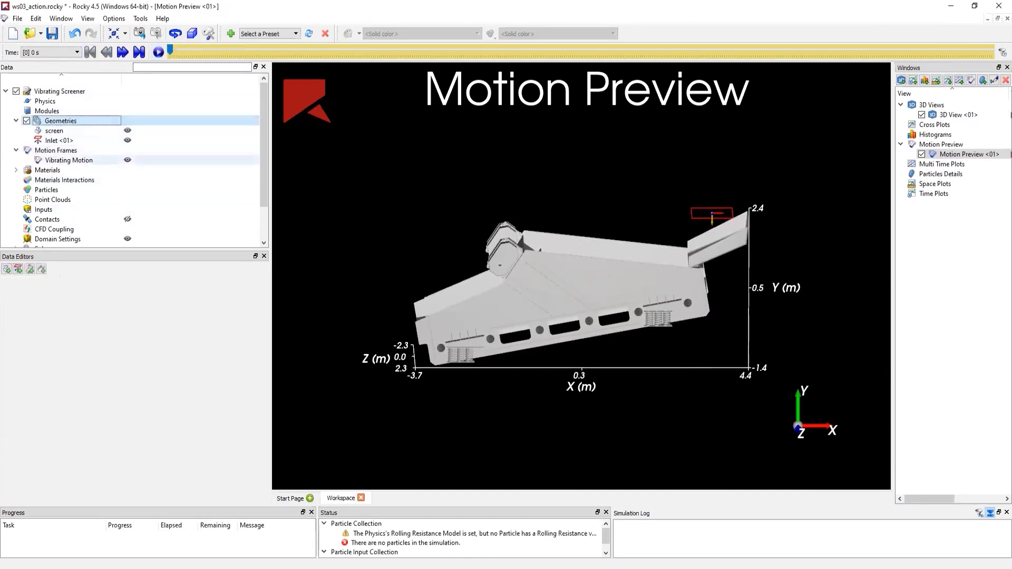
- Bring back the 3D view and review the properties of the Default Particles and Default Boundary materials
click(46, 170)
click(16, 170)
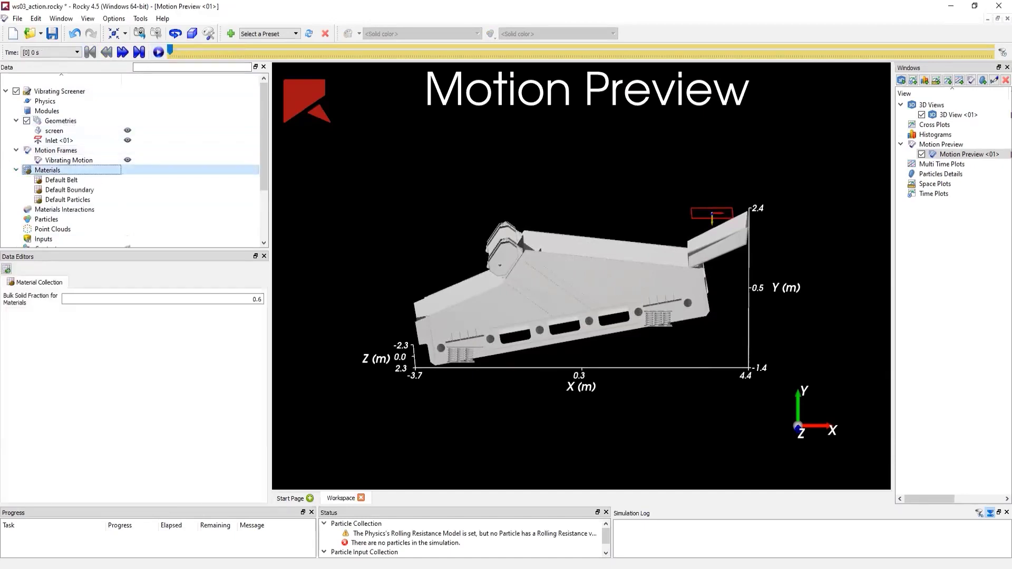
click(957, 115)
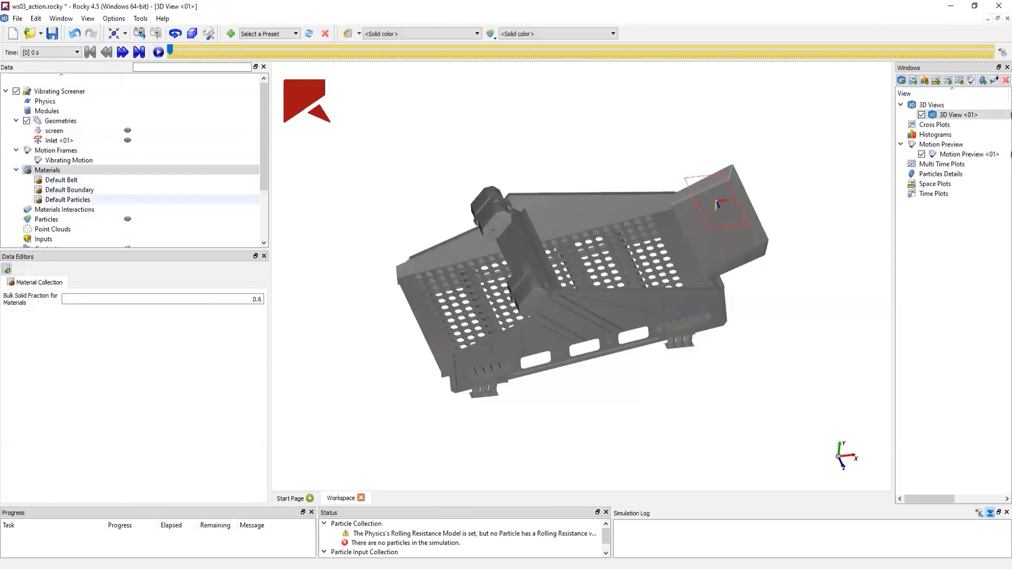
click(67, 199)
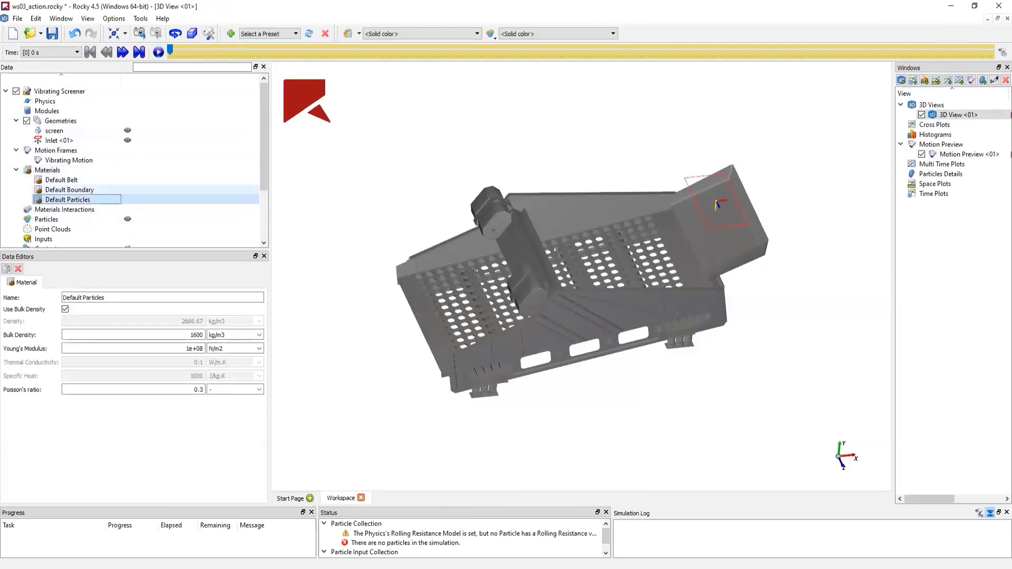
click(69, 189)
click(16, 170)
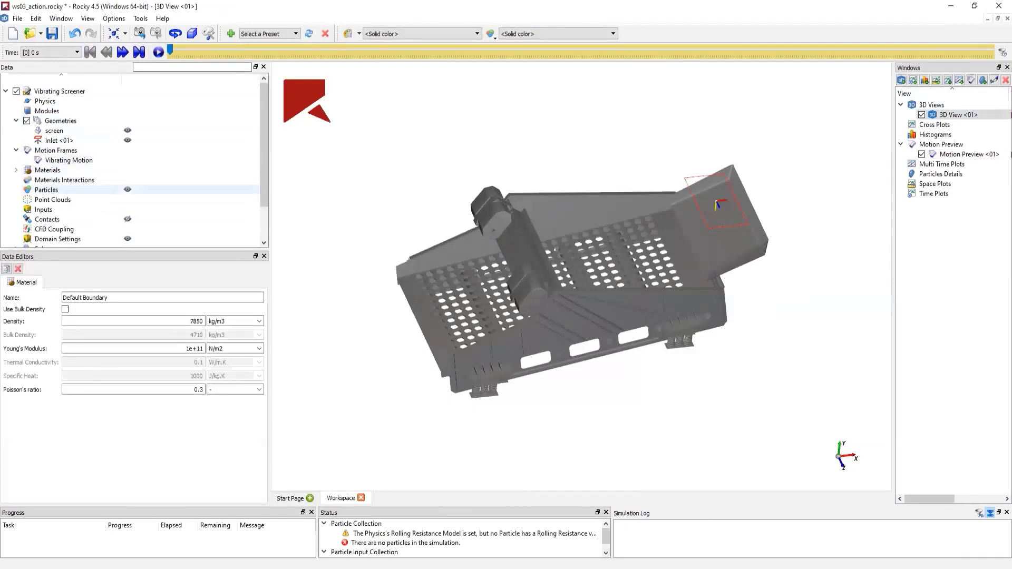
- Review the material interactions of Default Particles with Default Boundary and of Default Particles with itself
click(64, 180)
click(67, 285)
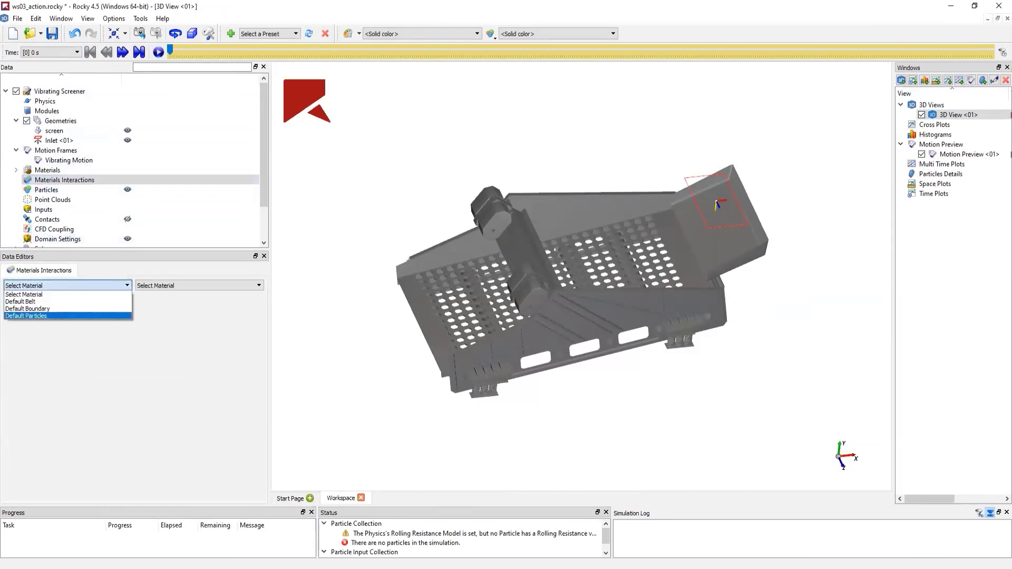
click(27, 316)
click(199, 285)
click(158, 308)
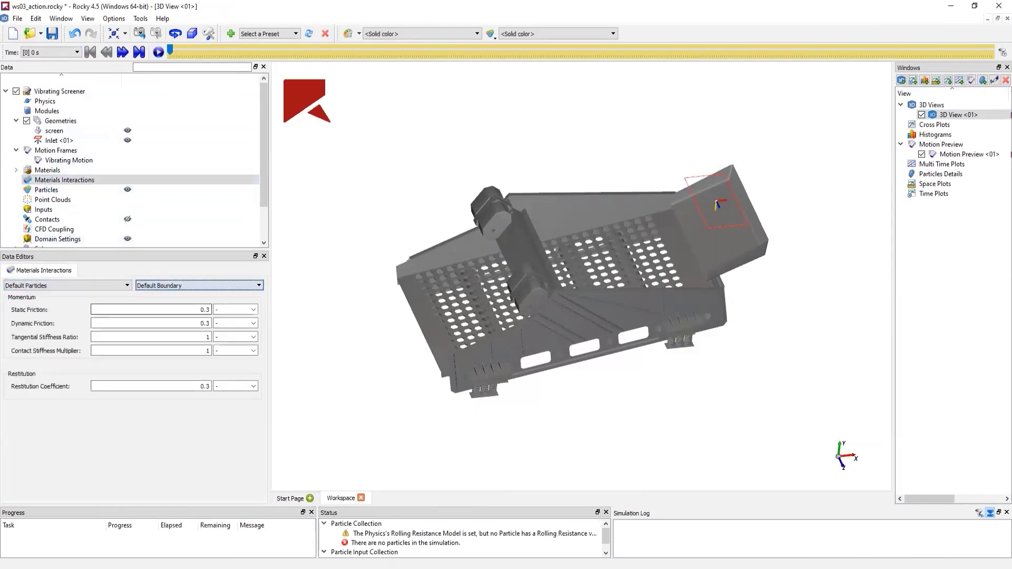
click(200, 285)
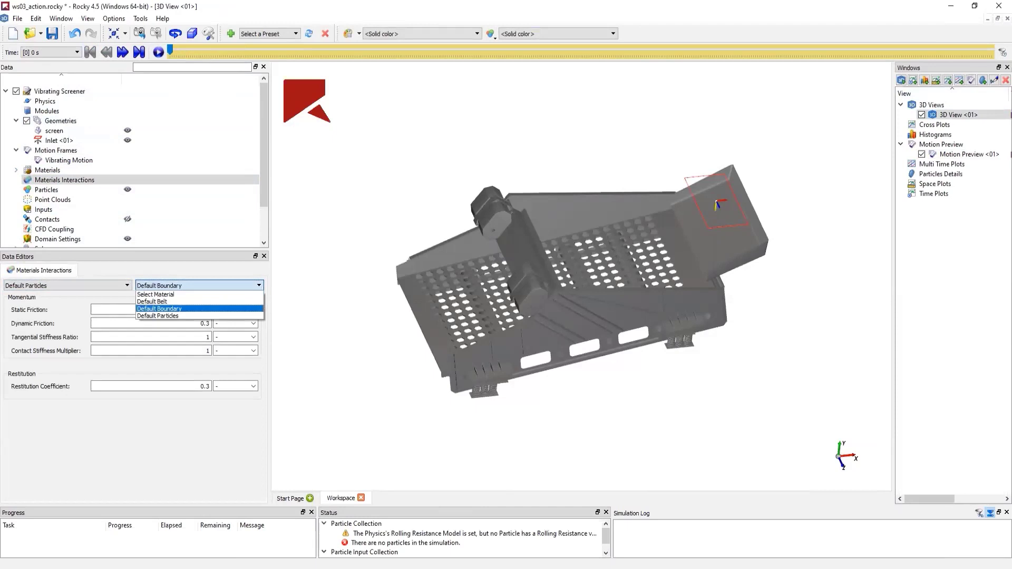
click(157, 315)
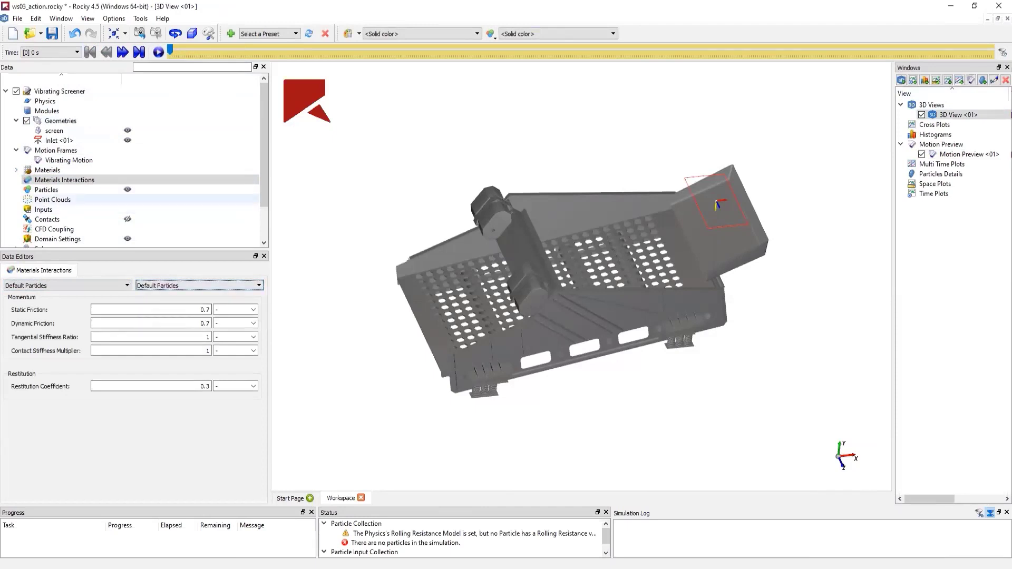
- Create a new particle and add four extra rows to its sieve size distribution
click(46, 190)
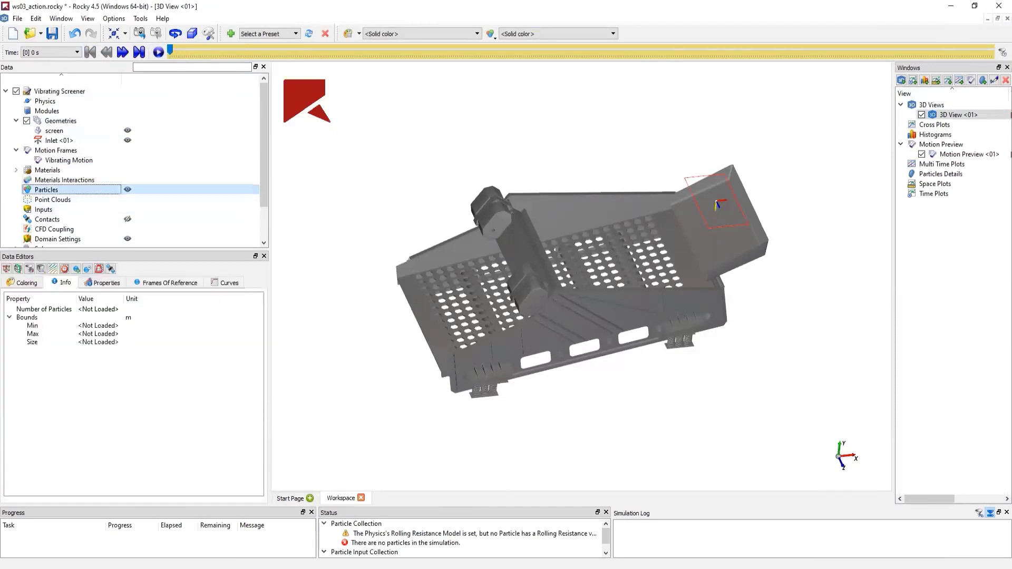
right_click(46, 189)
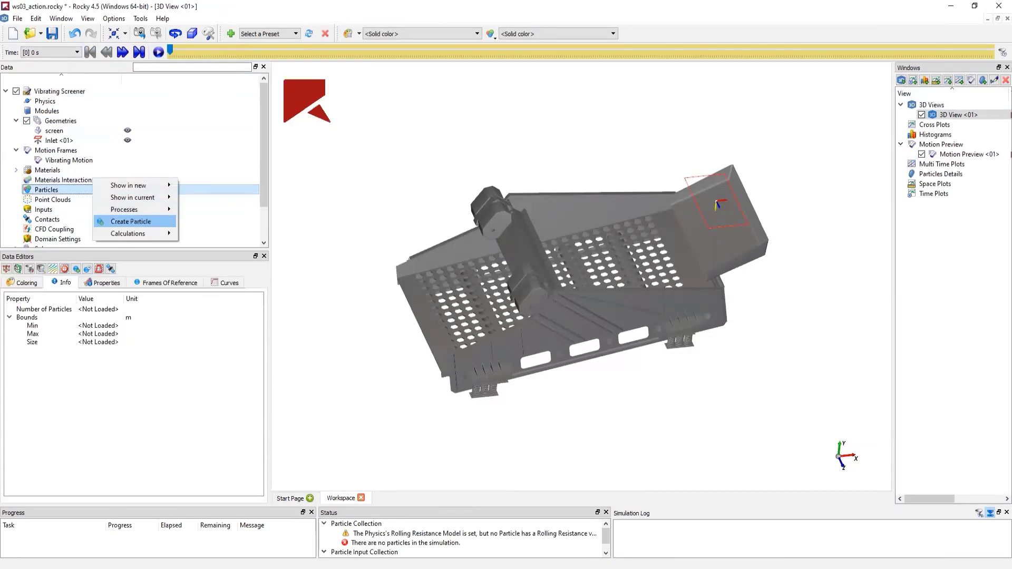
click(130, 221)
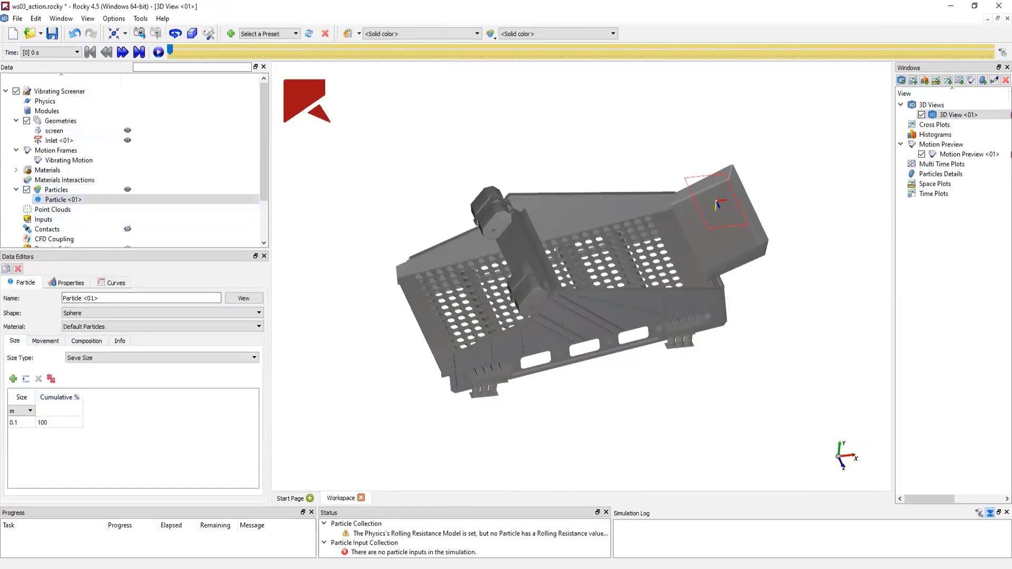
click(13, 379)
click(13, 378)
click(13, 378)
click(13, 378)
- Set the first size row to 0.5 m, the second to 0.3 m at 80% cumulative, and the third row's size to 0.15 m
click(21, 422)
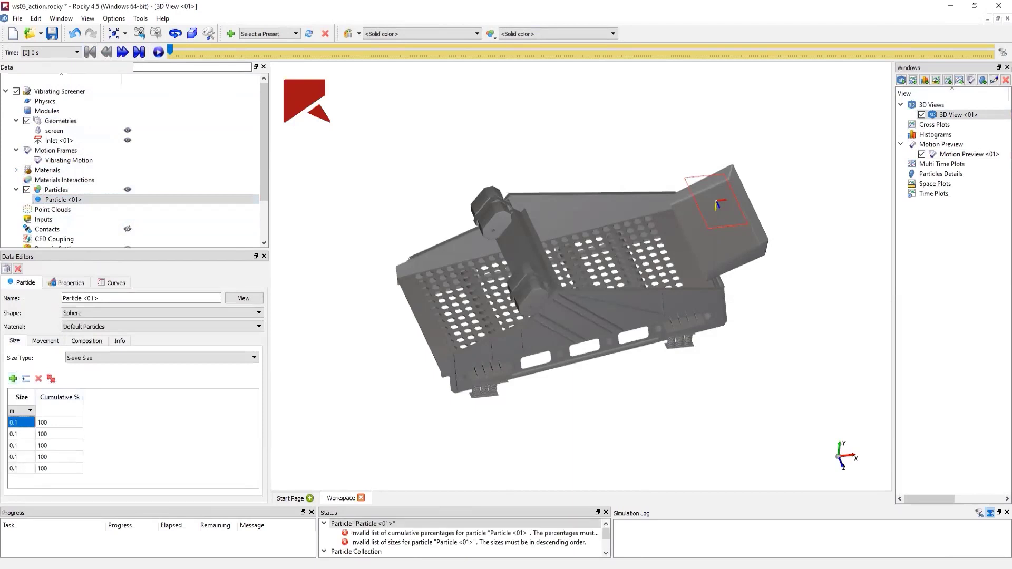
text(0.5)
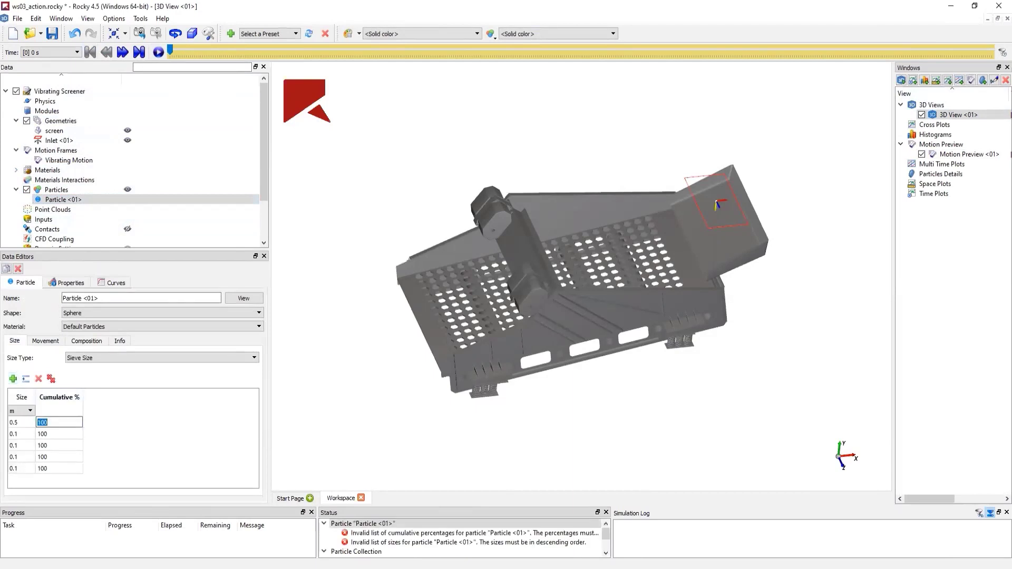
key(Return)
text(0.35)
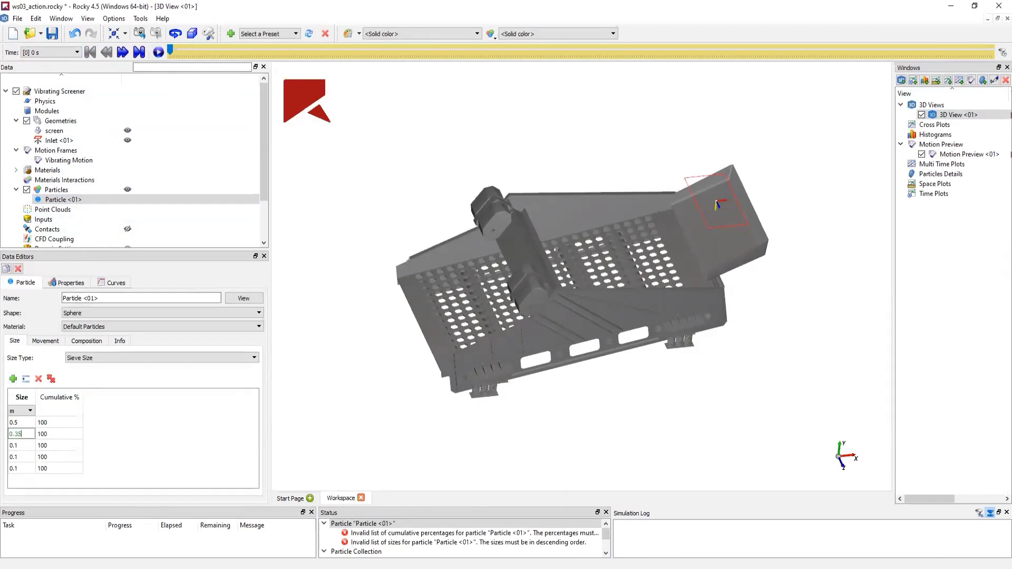
key(Tab)
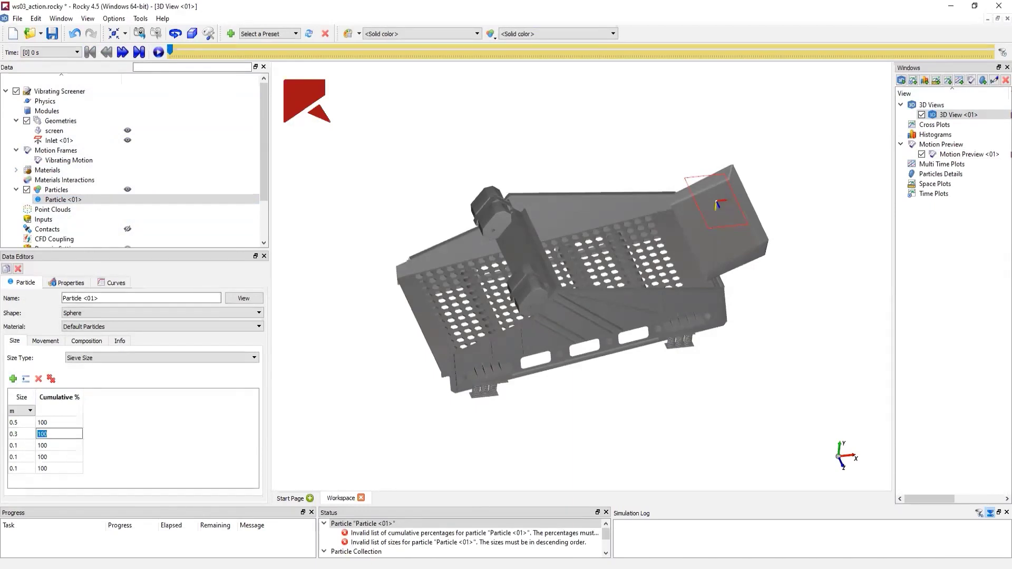
text(080)
key(Tab)
text(0.15)
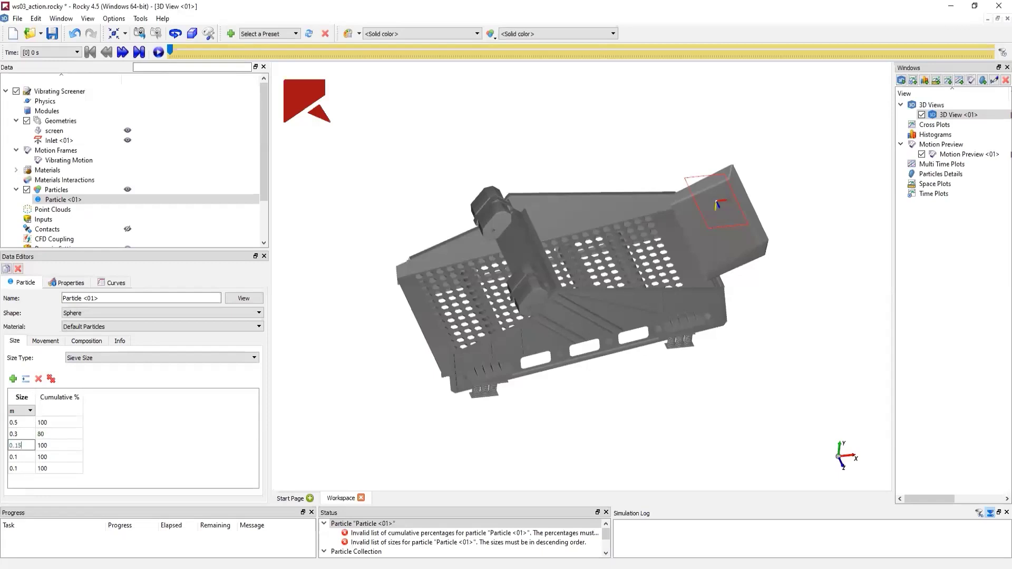
- Complete the size distribution with the third row's cumulative percentage, 0.1 m at 40% in the fourth row and 25% in the last row
key(Tab)
text(5)
key(Tab)
text(0.1)
key(Tab)
text(40)
key(Tab)
key(Tab)
text(25)
key(Return)
- Set the particle's rolling resistance to 0.35
click(60, 340)
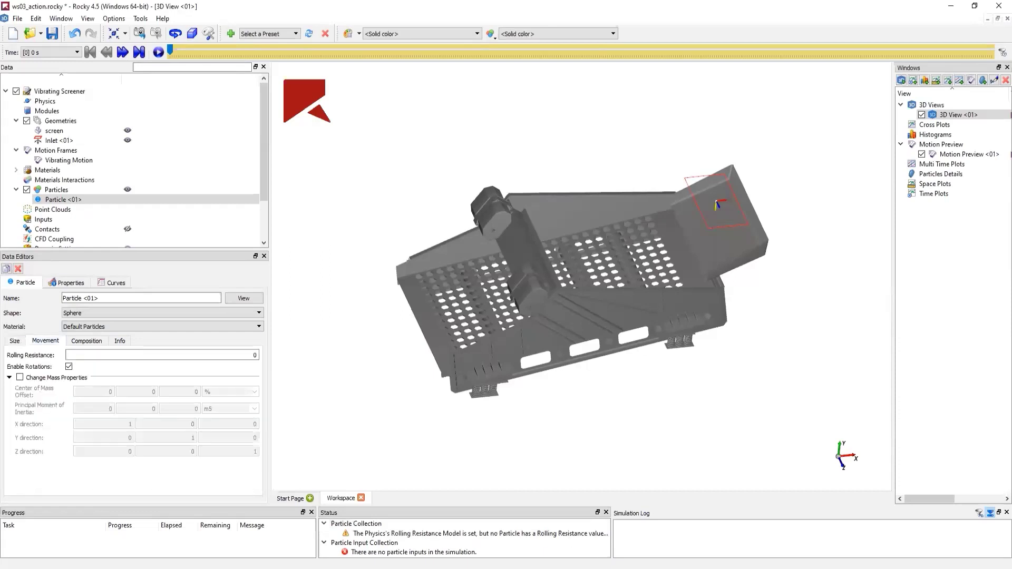
click(162, 355)
text(0.35)
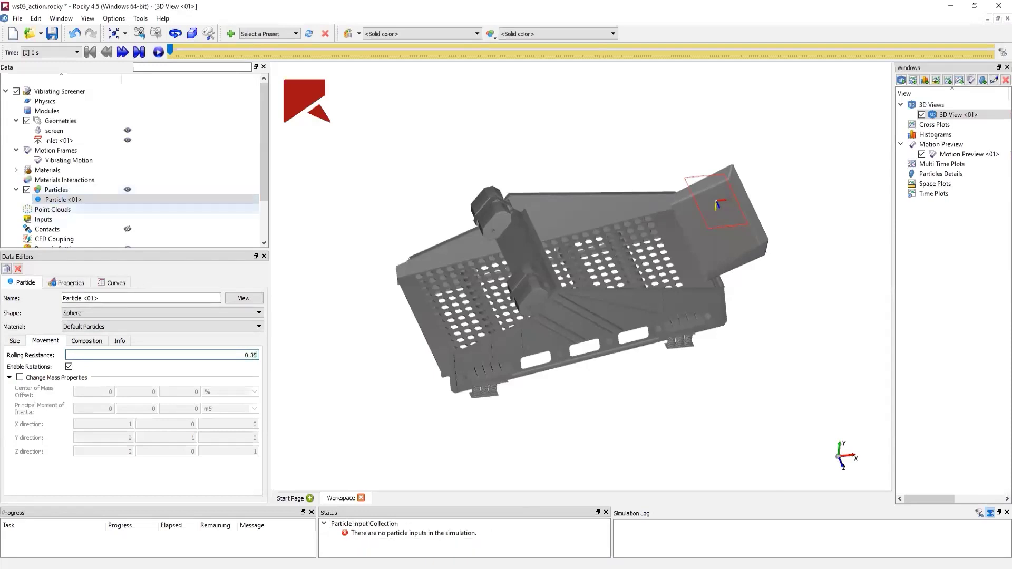
click(15, 190)
- Create a continuous injection input and assign Inlet <01> as its entry point
click(43, 210)
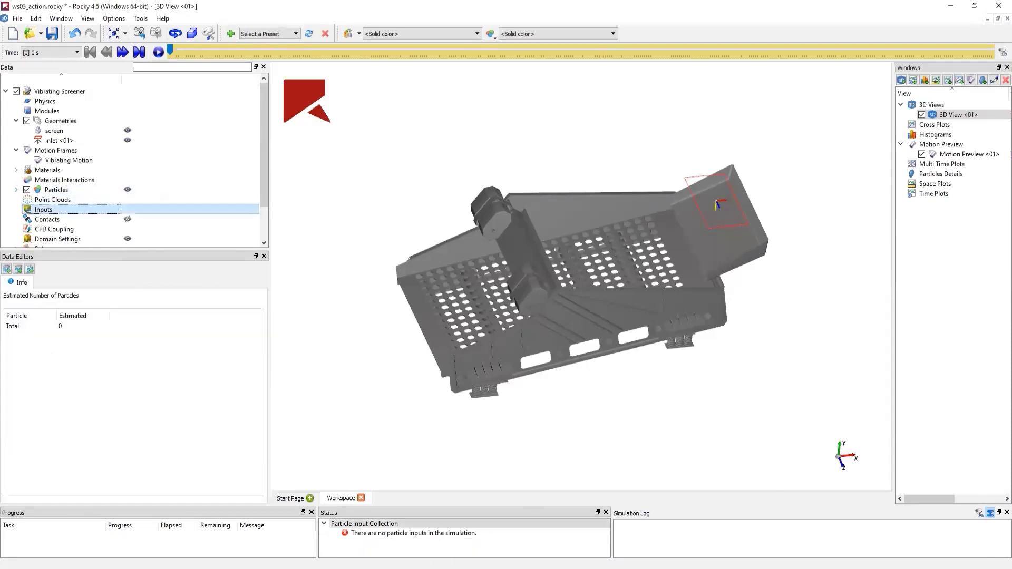
right_click(68, 209)
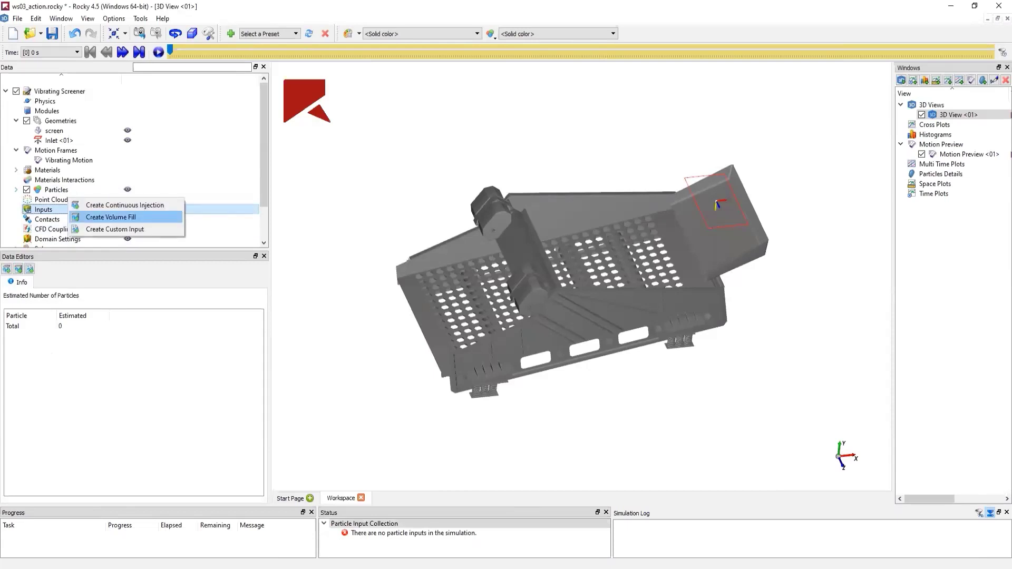
click(121, 204)
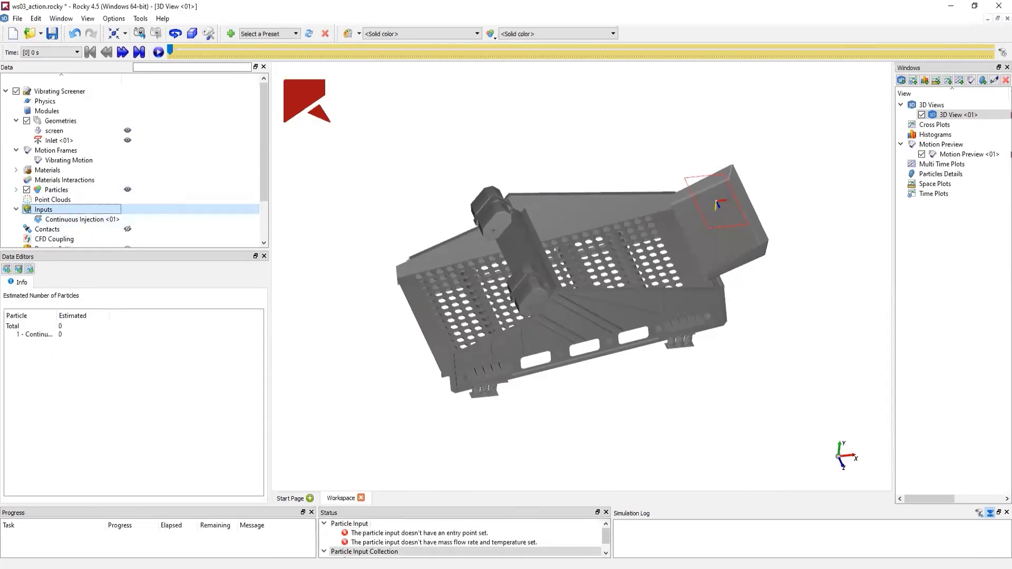
click(82, 220)
click(162, 311)
click(77, 328)
- Set the injection's stop time to 10 s and feed Particle <01> at a mass flow rate of 2000 t/h
double_click(215, 353)
text(10)
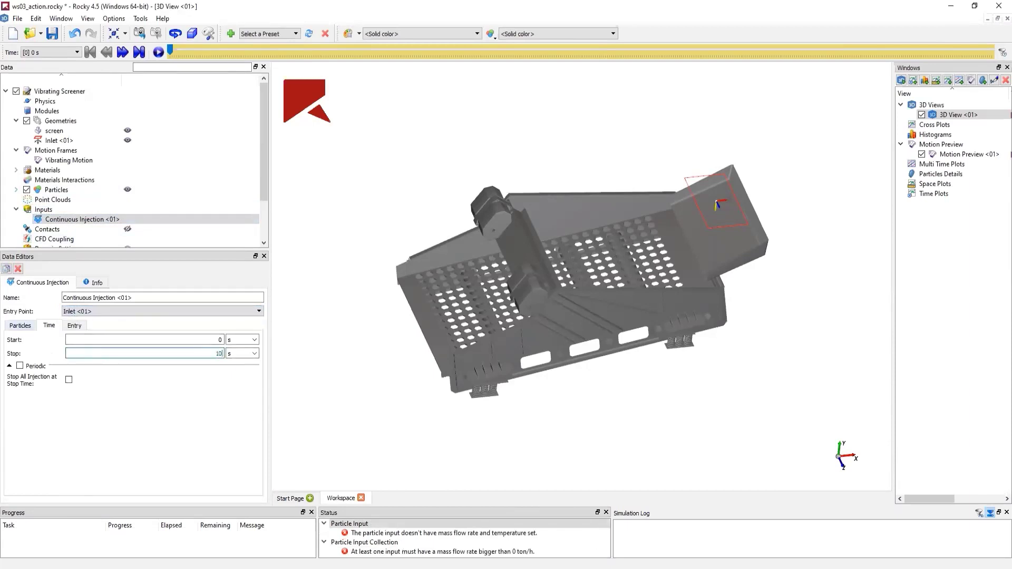
click(19, 326)
click(14, 346)
click(32, 393)
click(29, 402)
click(86, 392)
text(2000)
key(Return)
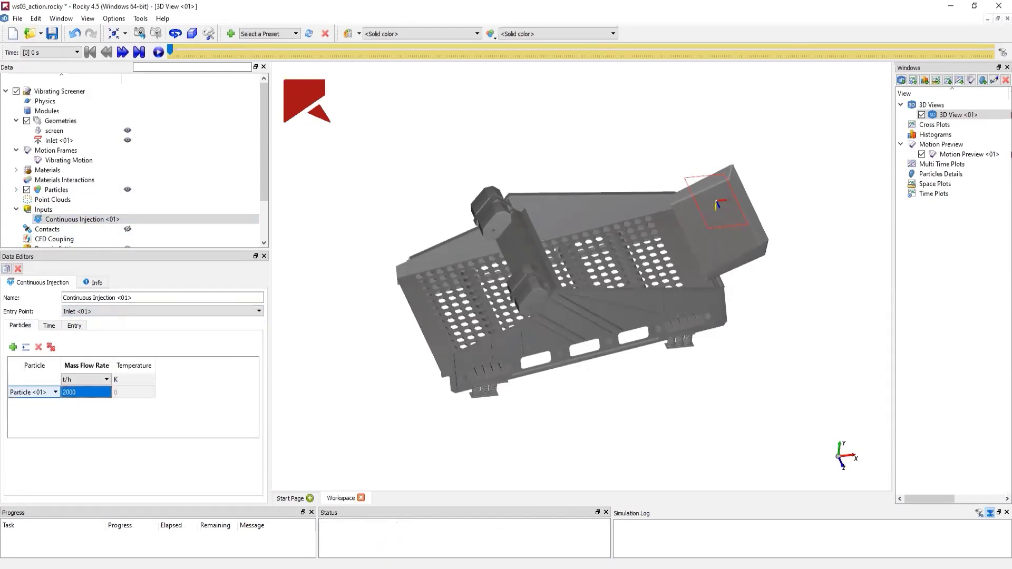
click(16, 210)
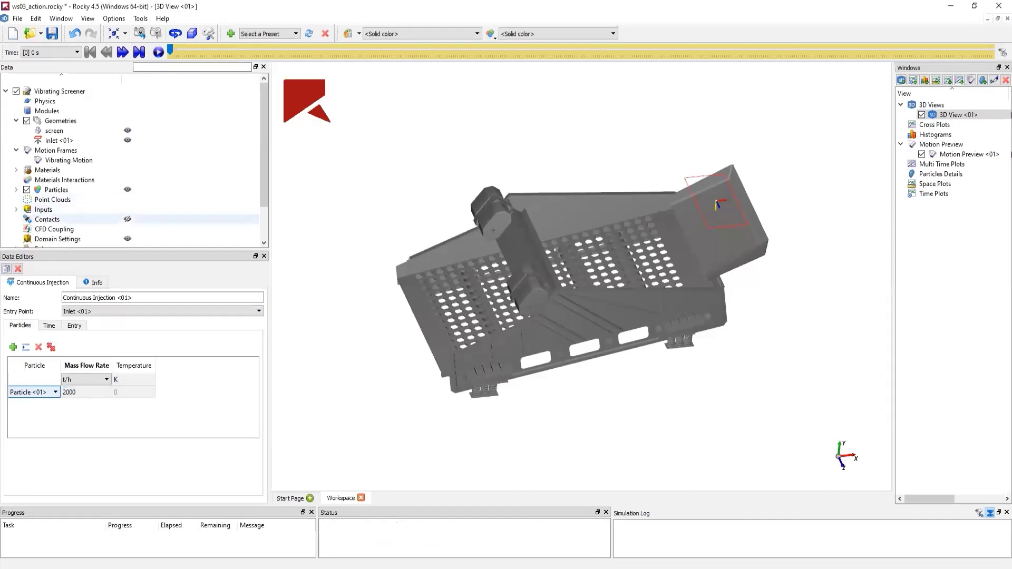
- Open the domain settings and show the simulation domain in the current 3D view
scroll(58, 220, down, 1)
click(78, 209)
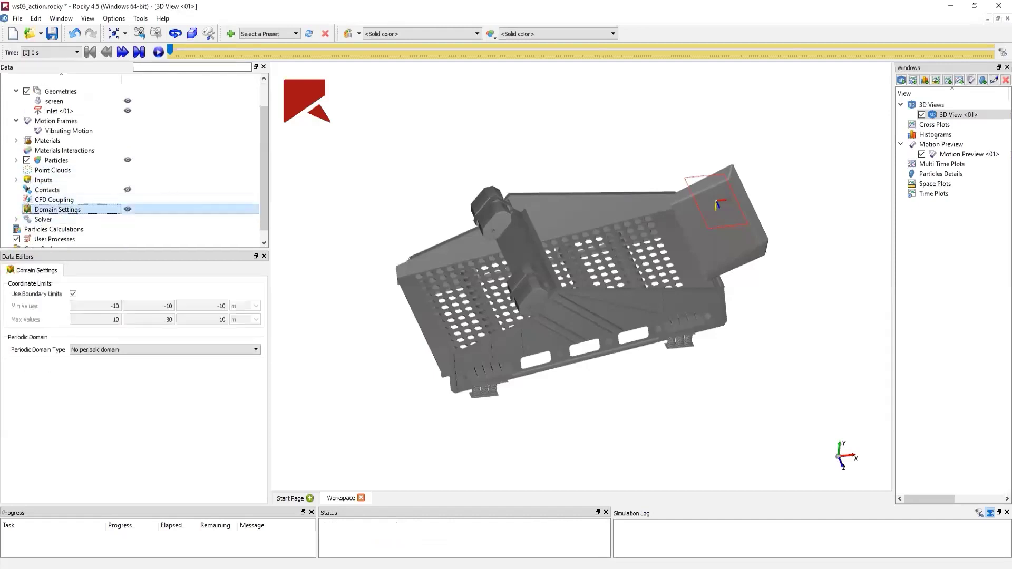
right_click(78, 209)
mouse_move(122, 219)
click(184, 219)
- Disable the use of boundary limits and set the domain's X limits to -4.8 m and 4.8 m
click(72, 293)
double_click(95, 306)
text(-4.8)
double_click(114, 306)
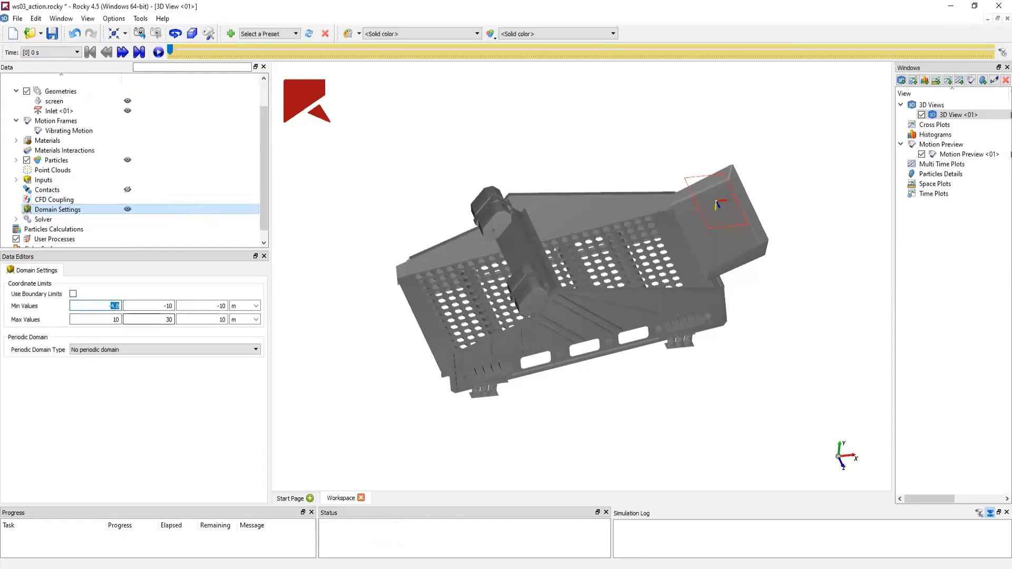
double_click(116, 319)
text(4.8)
key(Tab)
- Set the domain's Y limits to -1.8 m and 2.5 m and its Z limits to -2.3 m and 2.3 m
text(-)
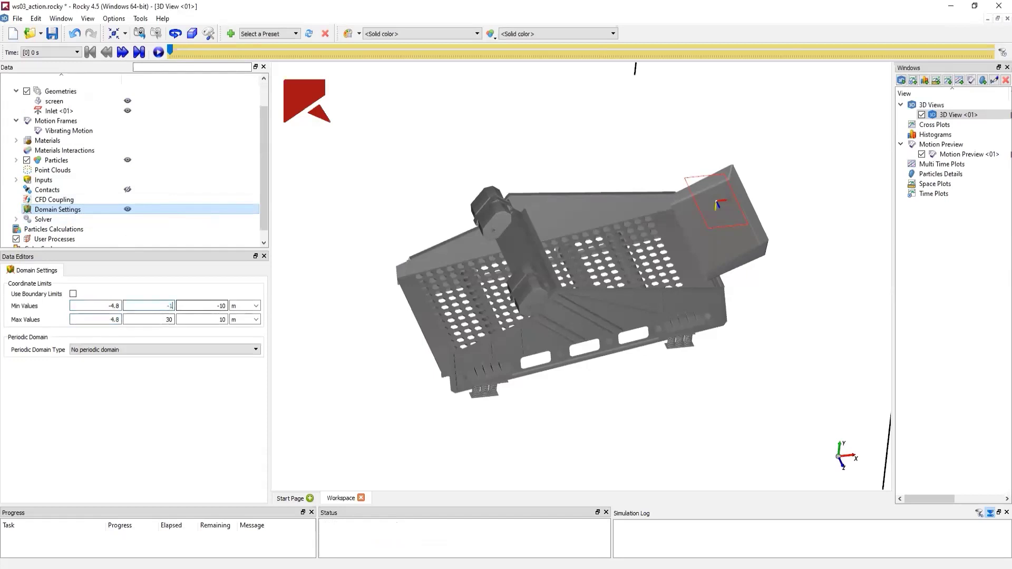
key(Tab)
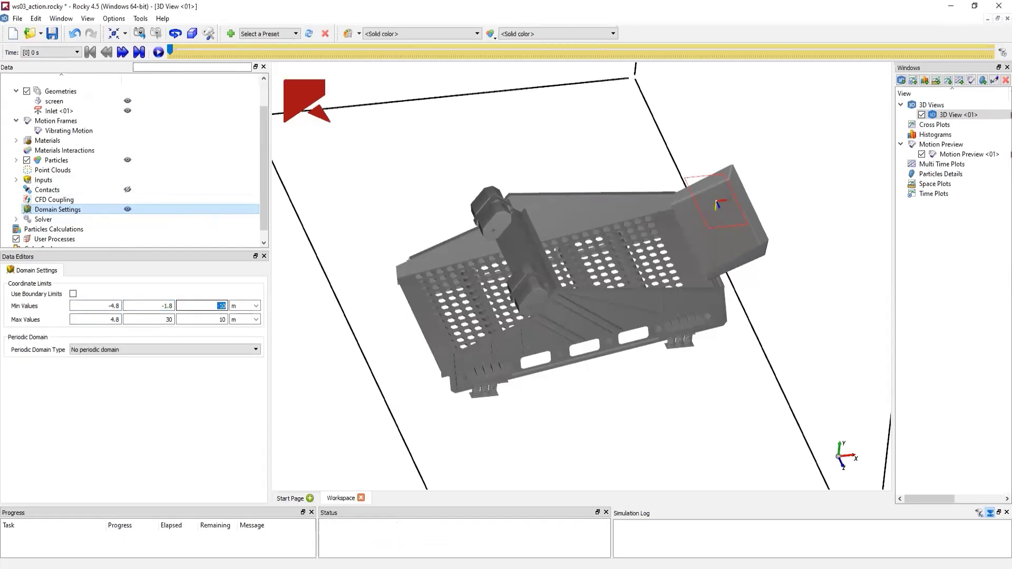
text(-2.3)
key(Tab)
key(Tab)
key(Tab)
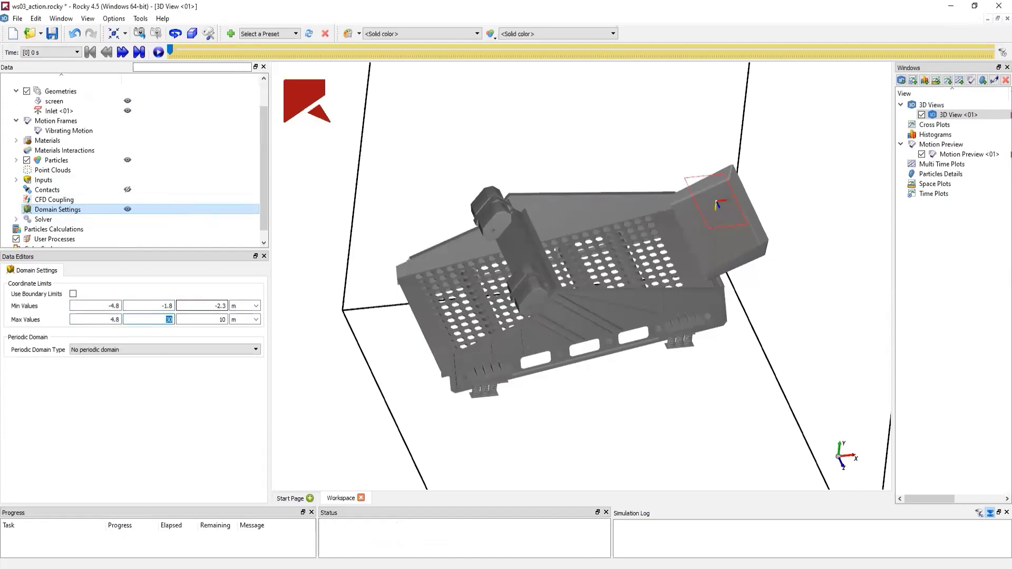
text(2.5)
key(Tab)
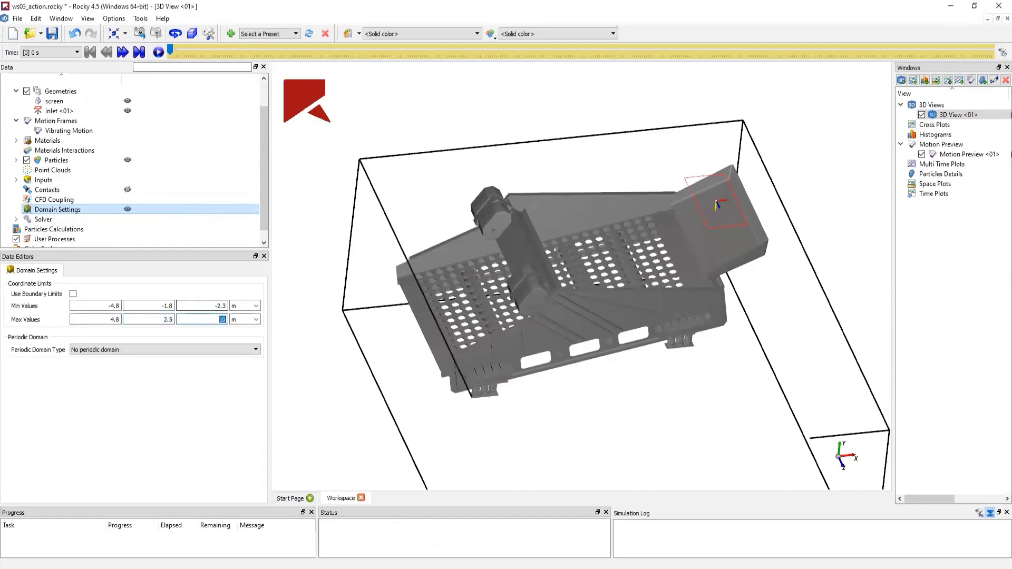
text(2.3)
key(Return)
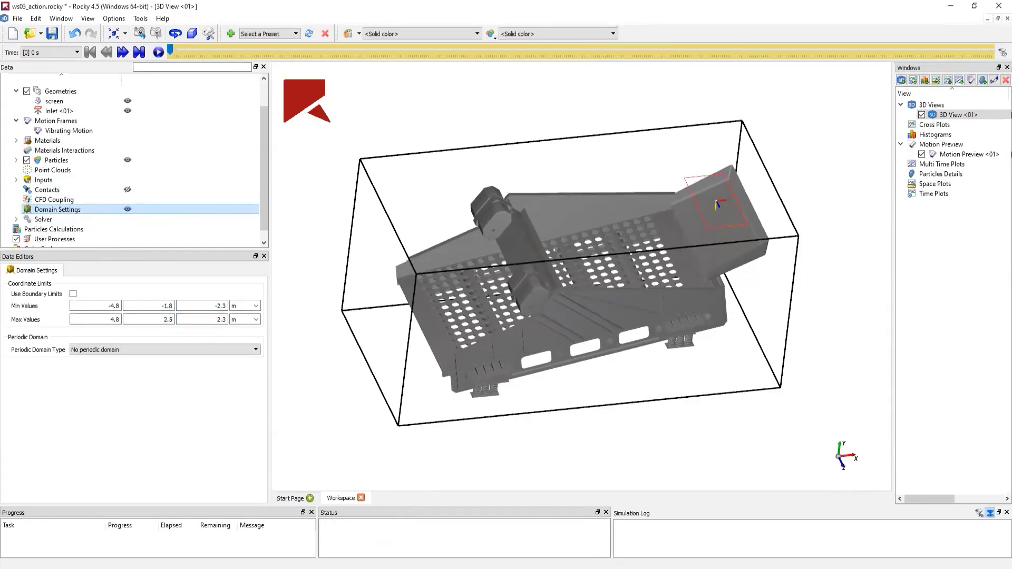
- Set the solver's simulation duration to 15 s and the simulation output frequency to 0.01 s
drag(580, 277, 495, 245)
click(44, 219)
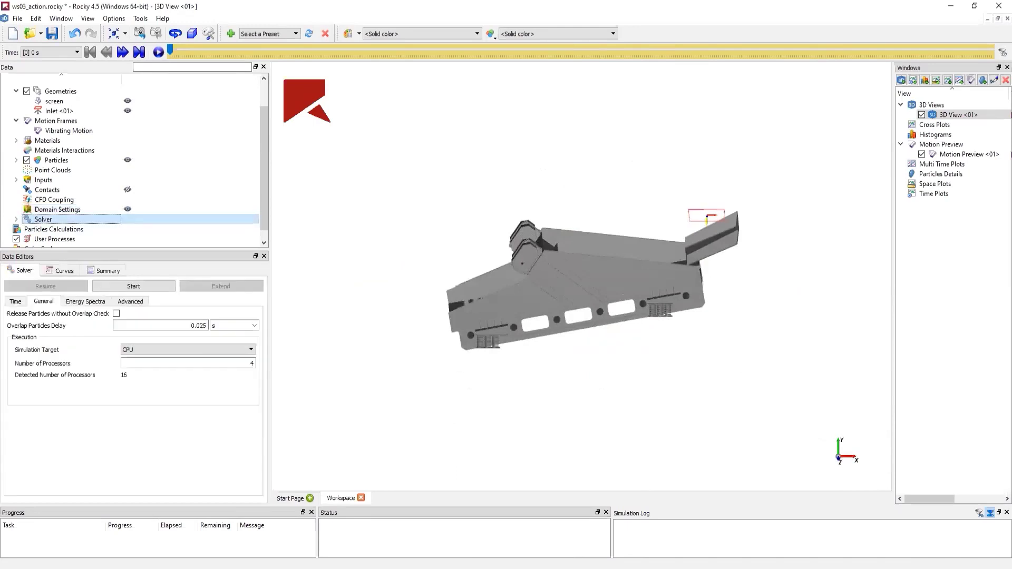
click(15, 301)
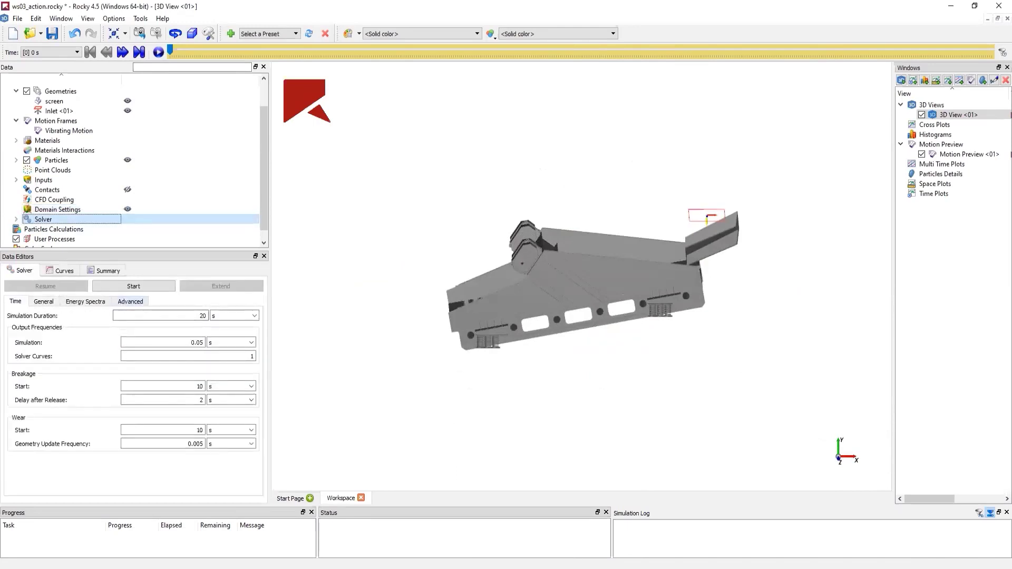
double_click(202, 315)
text(15)
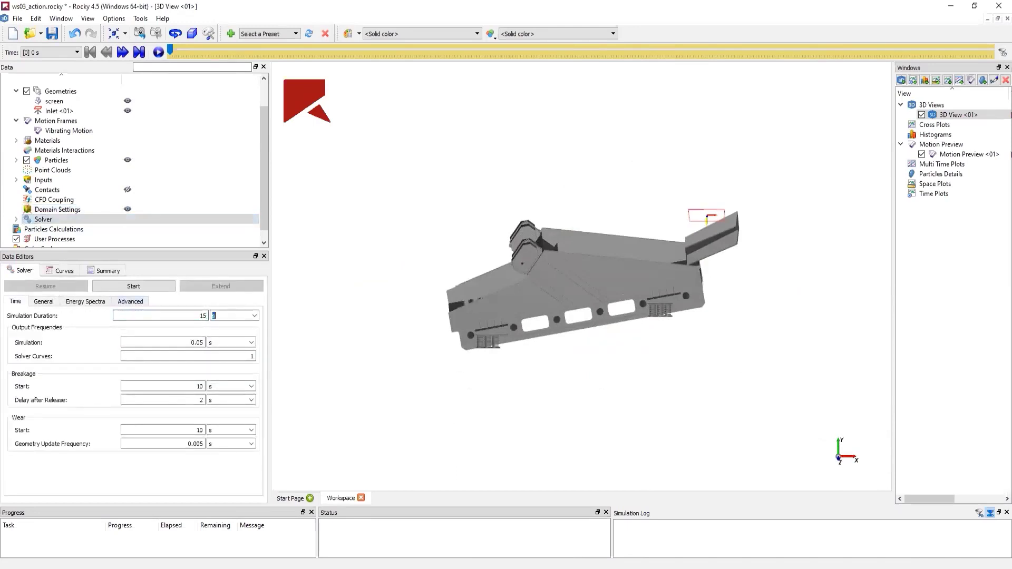
key(Tab)
text(0.)
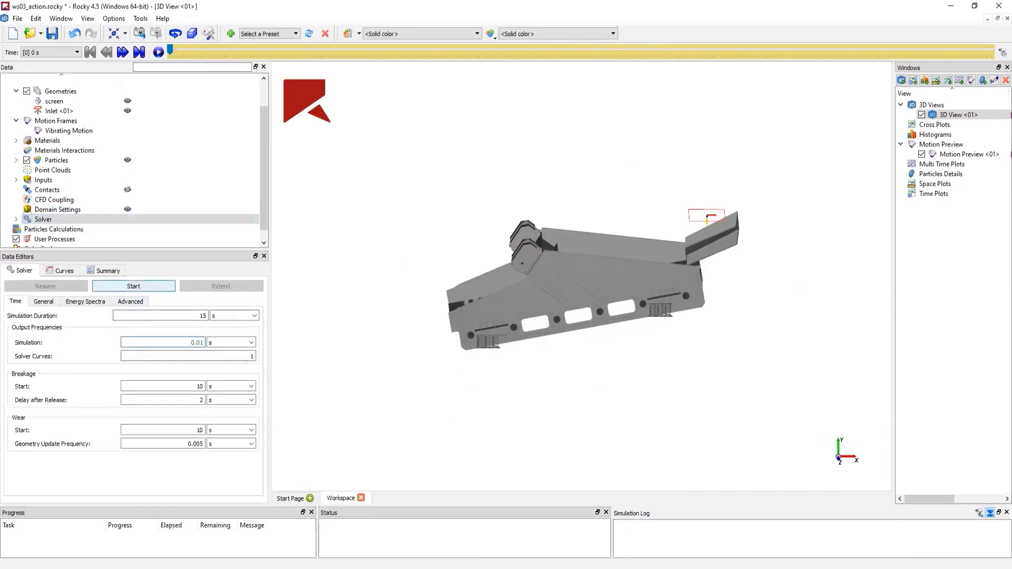
- Start the simulation run and stop it shortly after, confirming the stop
click(133, 287)
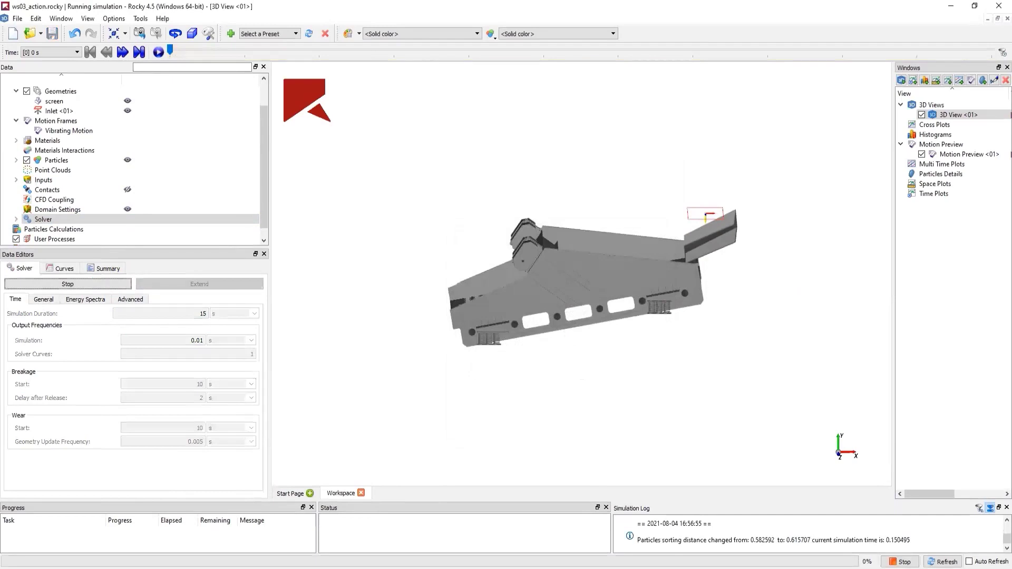
click(900, 561)
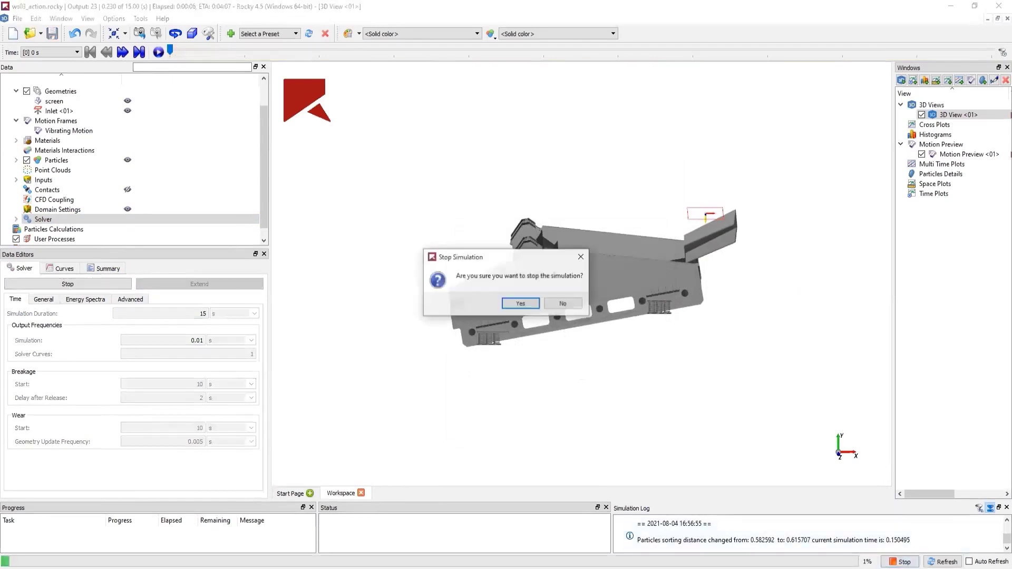
click(520, 303)
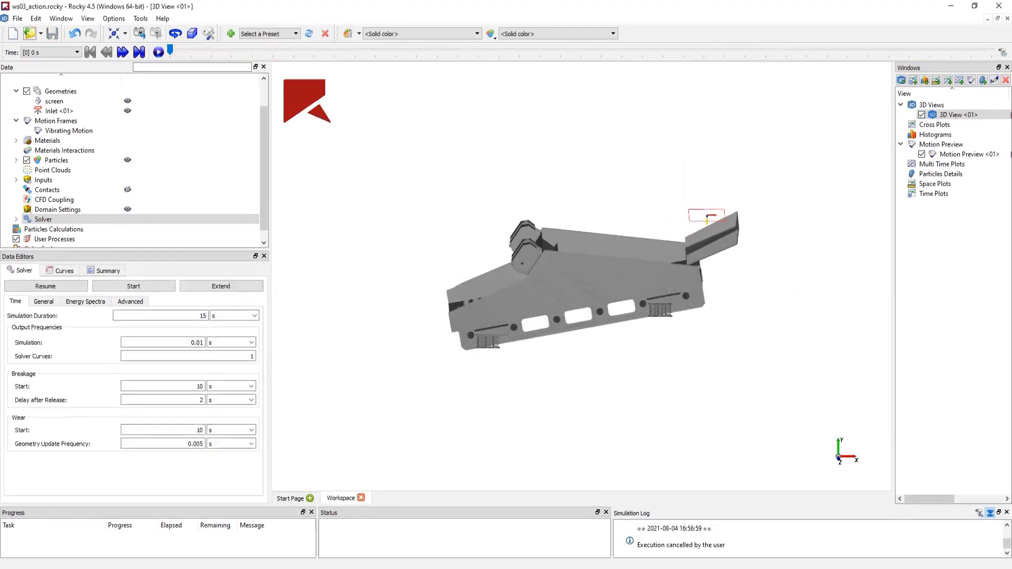
- Extend the stopped simulation's duration by 10 s
click(221, 286)
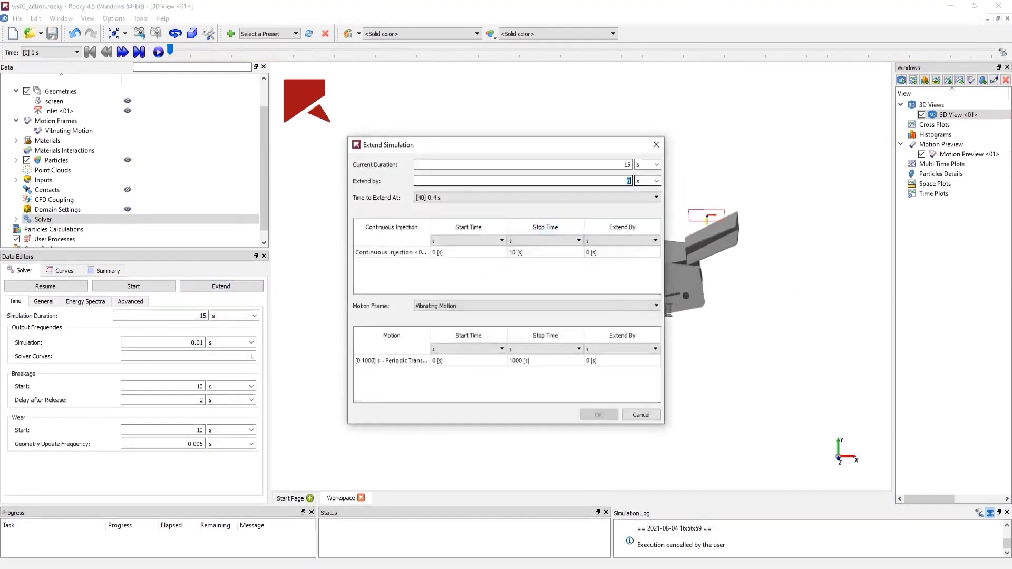
text(10)
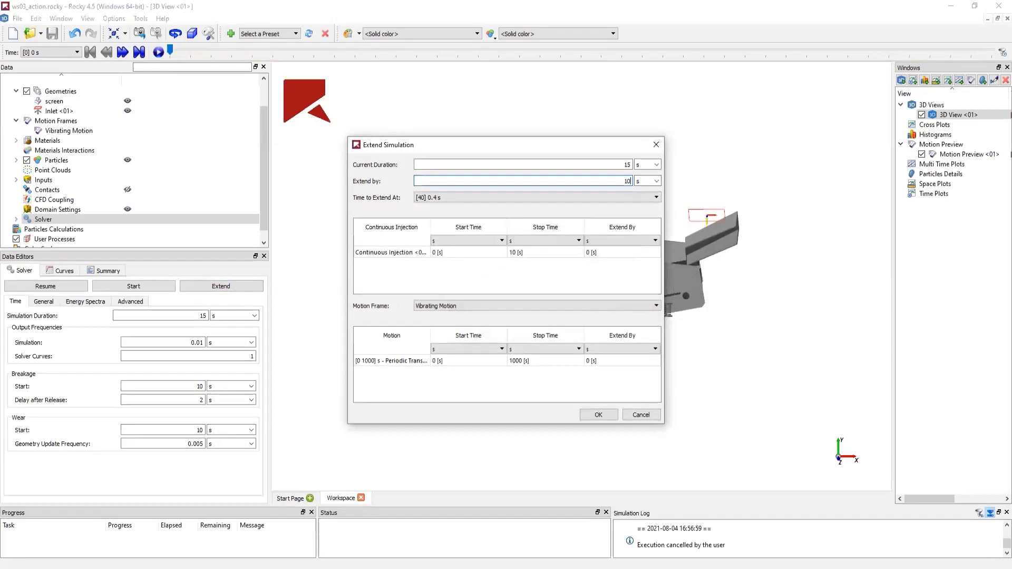
key(Return)
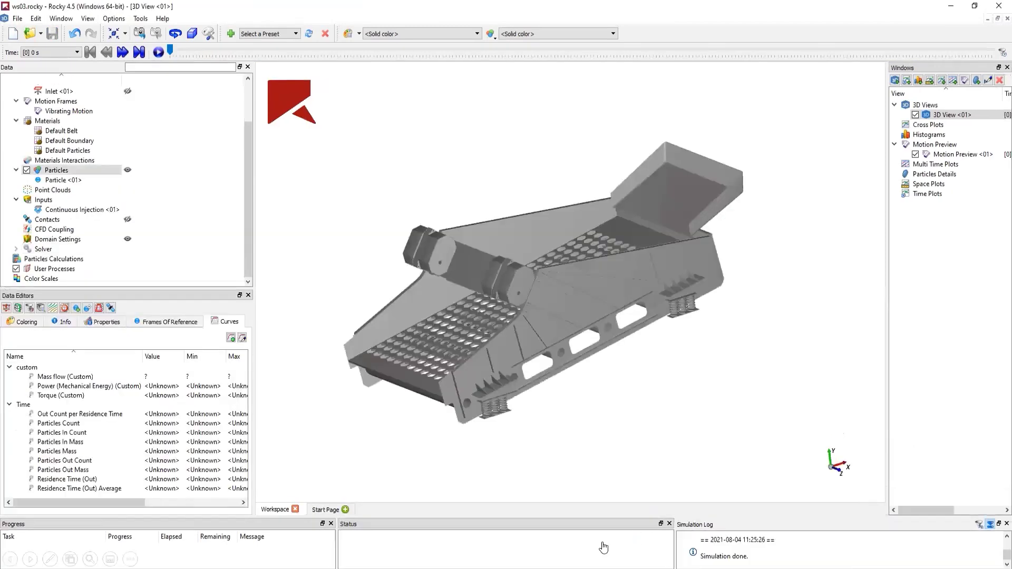
- Scrub through the completed simulation to view the particle flow over the screen, and return to the first output time
key(space)
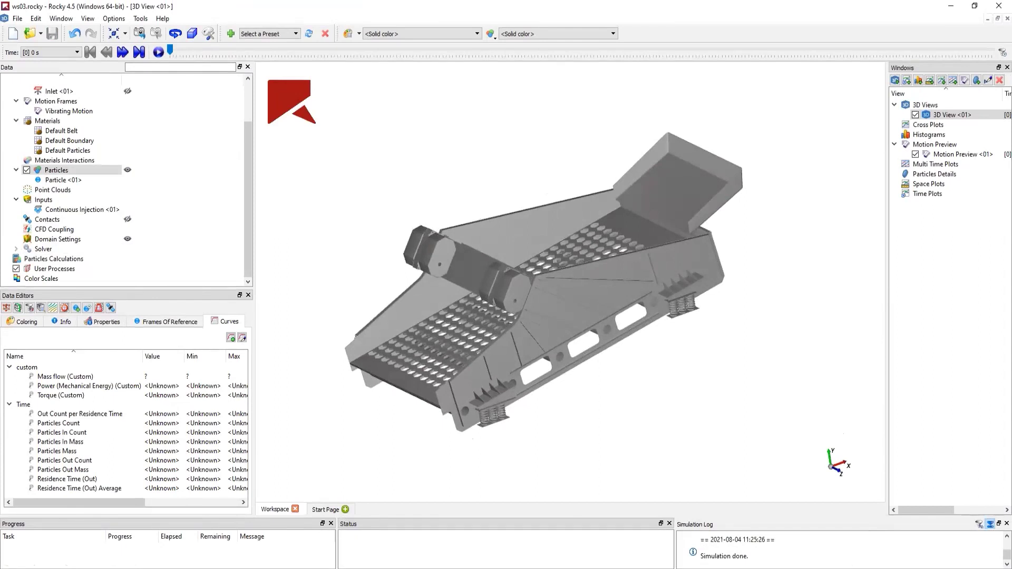
drag(170, 50, 361, 50)
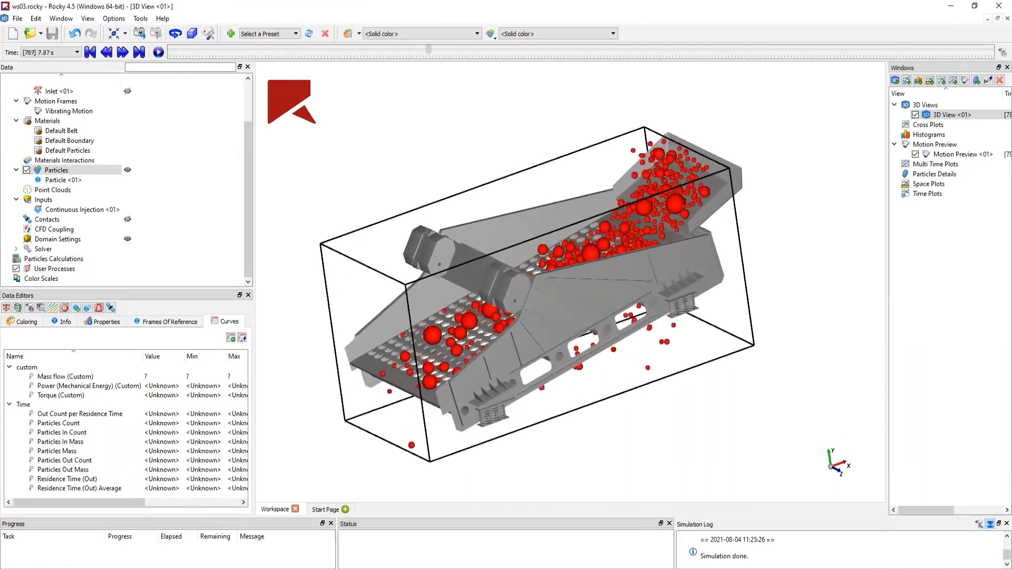
drag(429, 50, 436, 50)
click(90, 52)
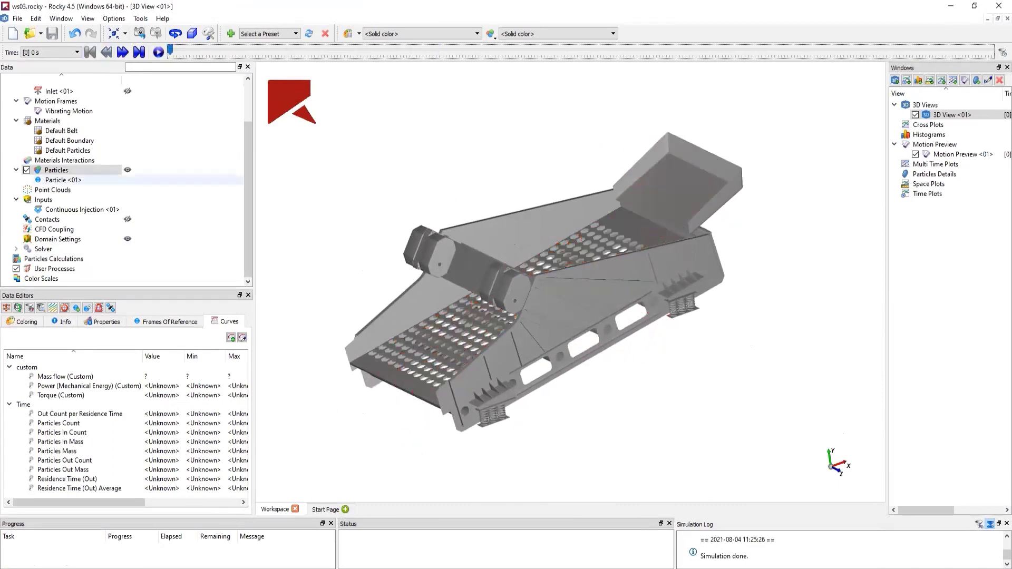
- Create a Cube process from the Particles and name it Underflow
right_click(56, 170)
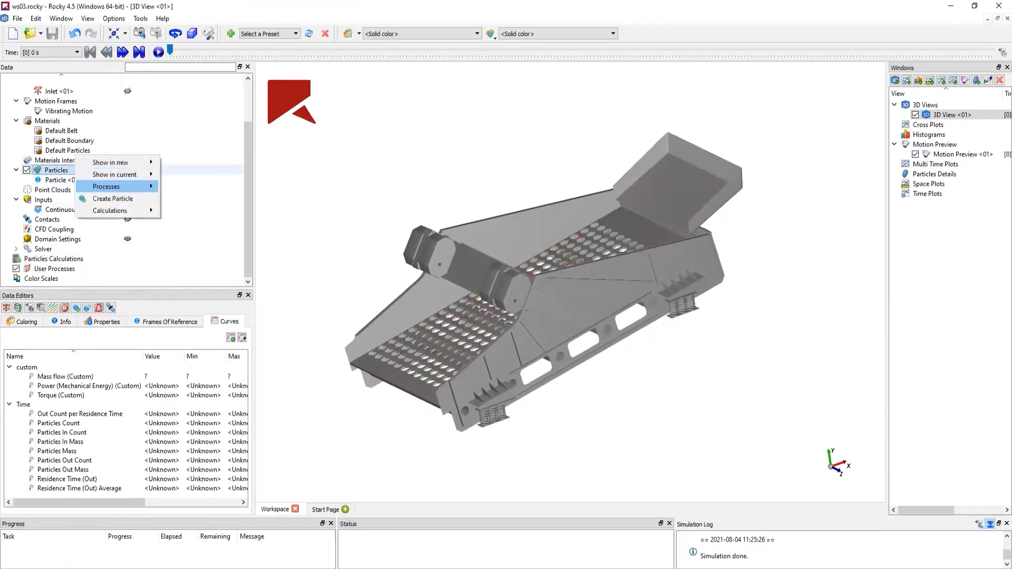
mouse_move(121, 186)
click(182, 186)
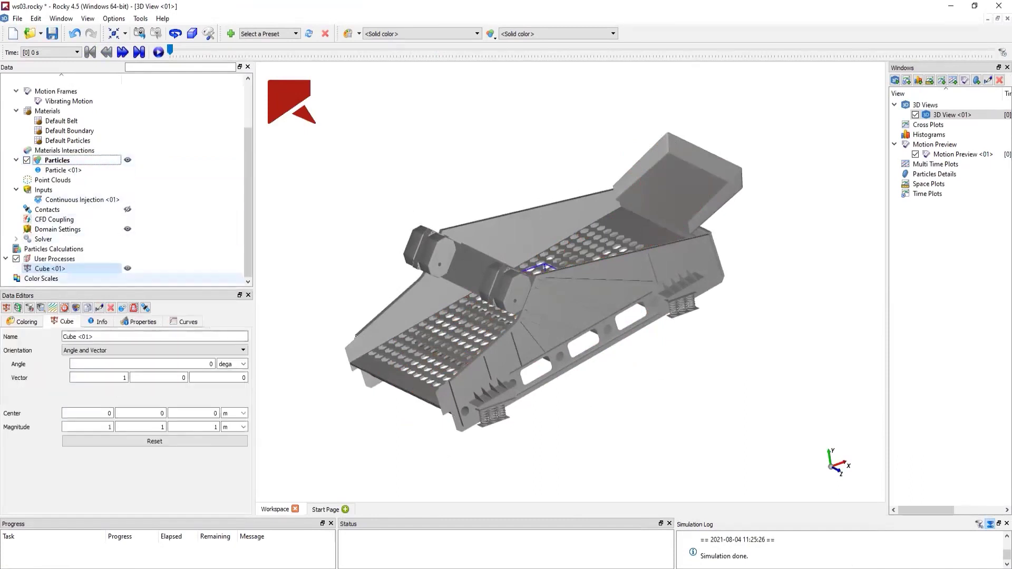
drag(93, 336, 62, 336)
text(Underflow)
- Orient the Underflow cube by angles, using local angles in ZYX order with a Z rotation of 10 degrees
click(154, 350)
click(72, 374)
click(158, 364)
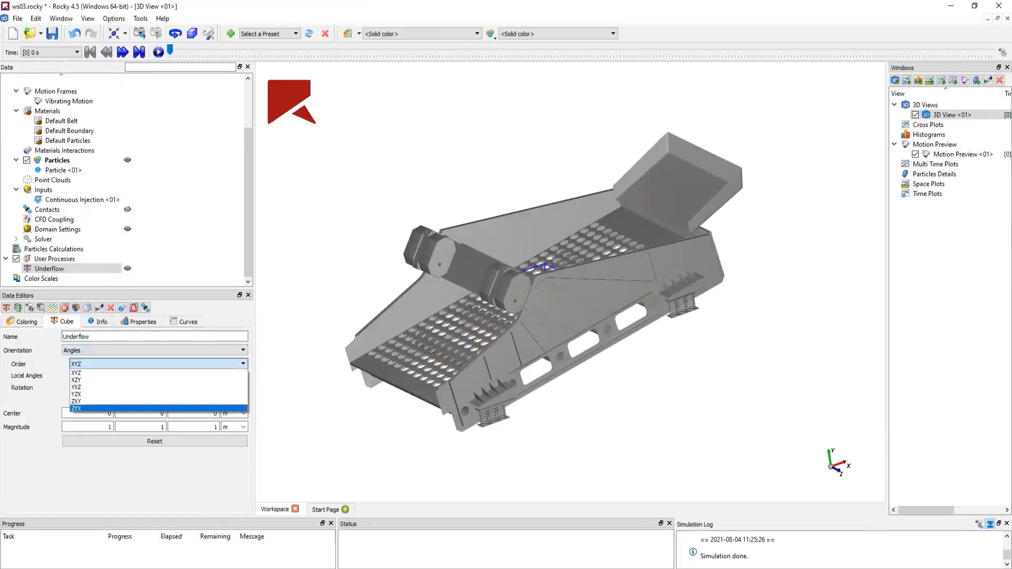
click(87, 408)
click(158, 364)
click(87, 409)
key(Tab)
key(Tab)
key(Tab)
key(Tab)
text(10)
key(Tab)
key(Tab)
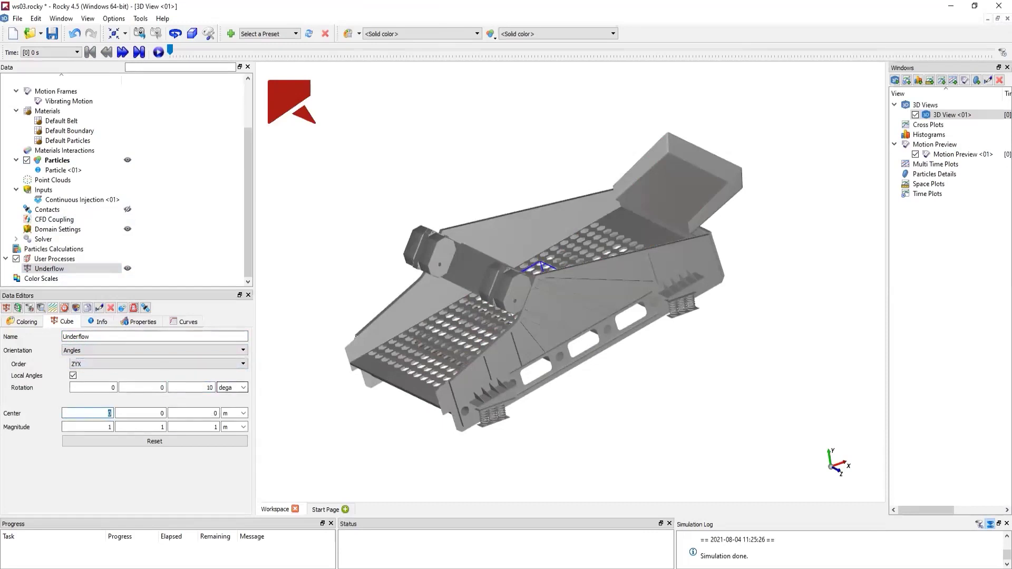
- Set the Underflow cube's center Y to -0.7 m and its magnitude to 6.8, 0.35 and 4 m
key(Tab)
text(-0.7)
key(Tab)
key(Tab)
key(Tab)
key(Tab)
text(0.35)
key(Tab)
text(4)
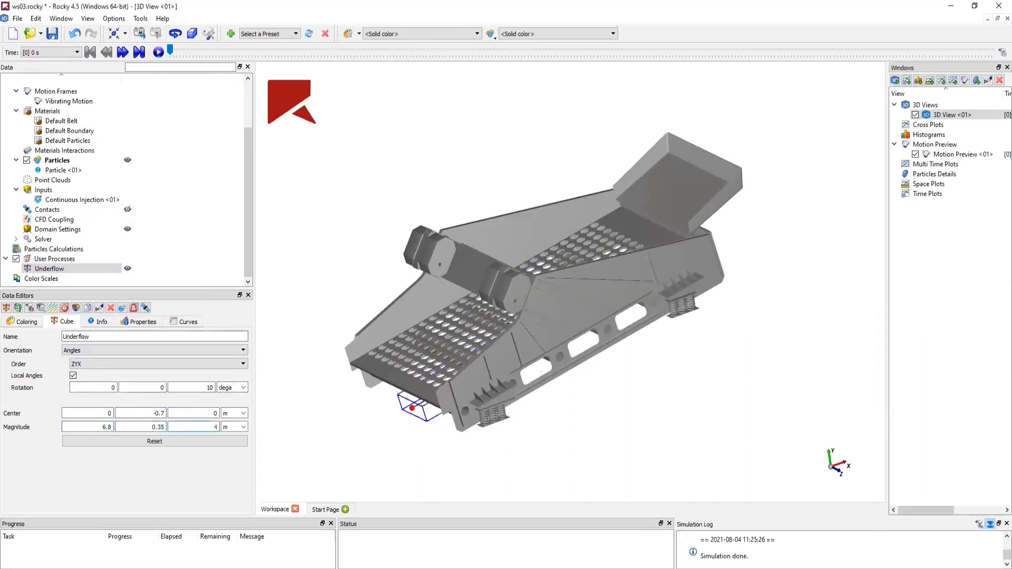
drag(580, 316, 522, 280)
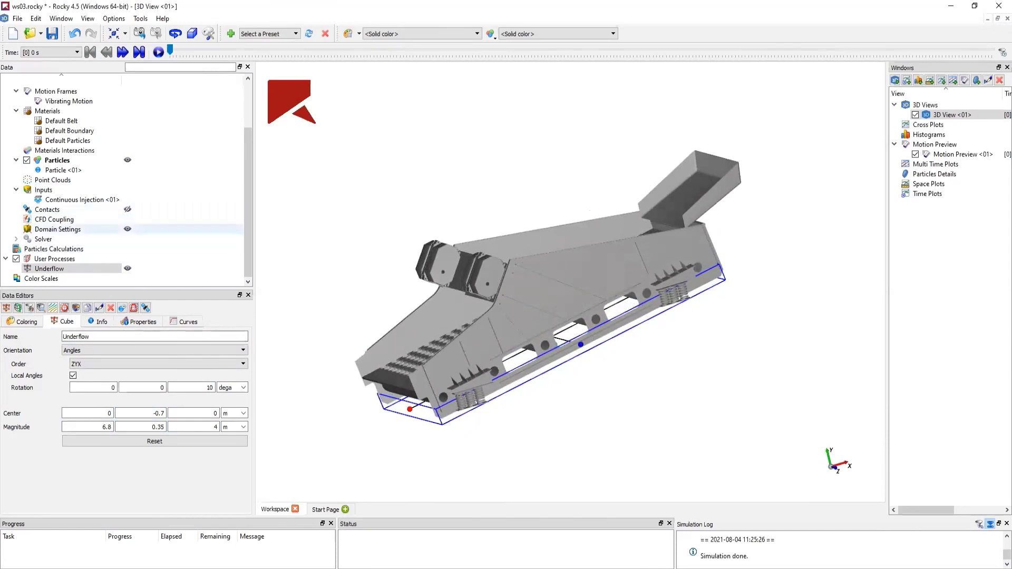
- Duplicate the Underflow cube and name the copy Overflow
right_click(68, 268)
mouse_move(105, 284)
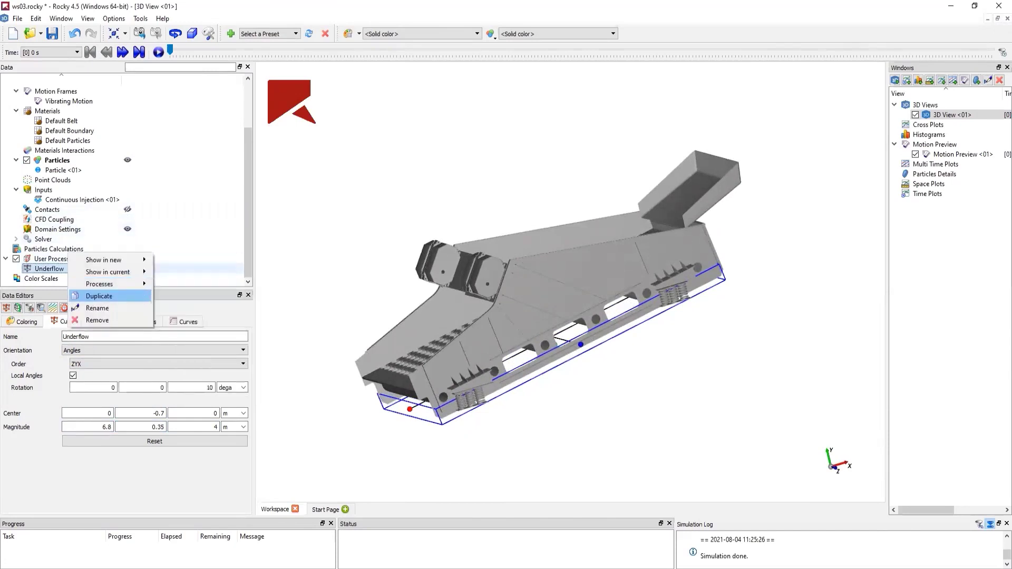
click(99, 295)
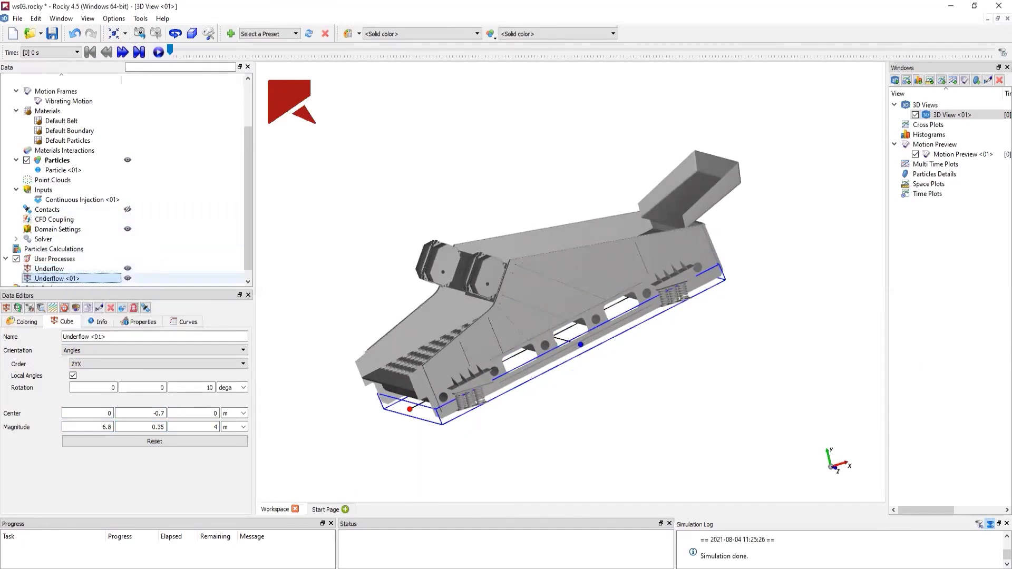
triple_click(85, 337)
text(Overflow)
- Set the Overflow cube's center X to -4.2 m and its X and Y magnitudes to 1 m
click(110, 413)
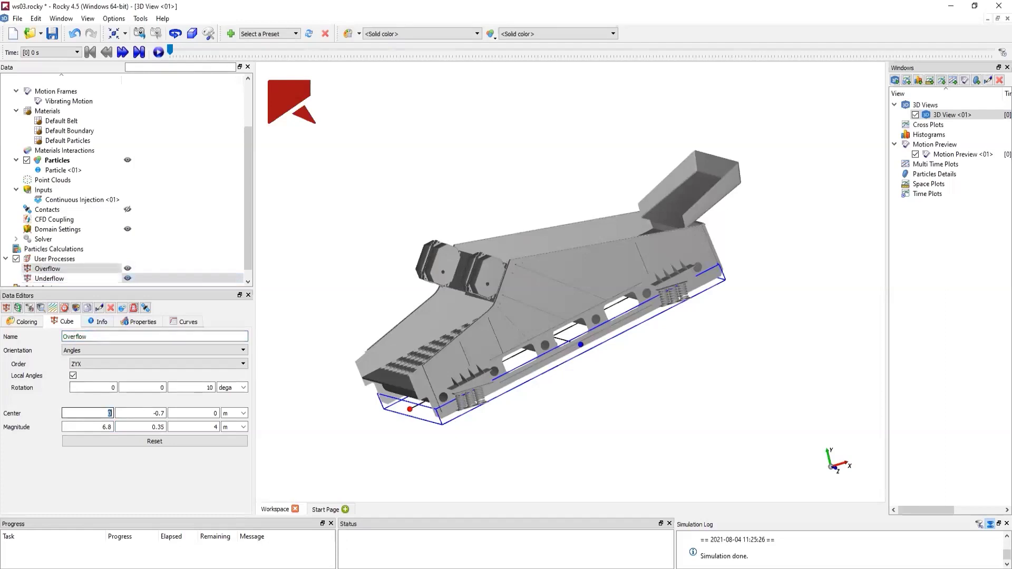
text(-4.2)
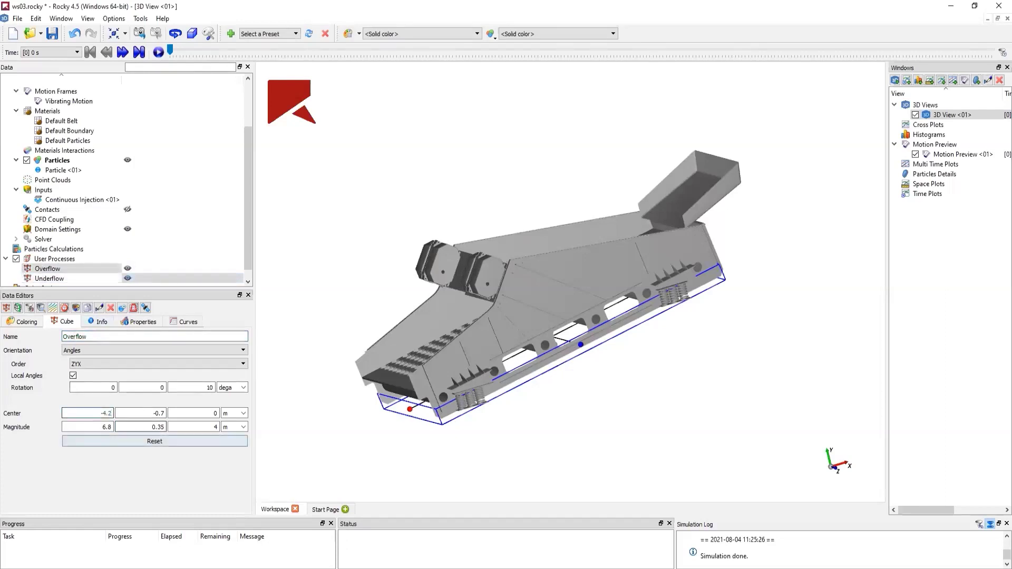
double_click(105, 427)
text(1)
key(Tab)
text(1)
key(Return)
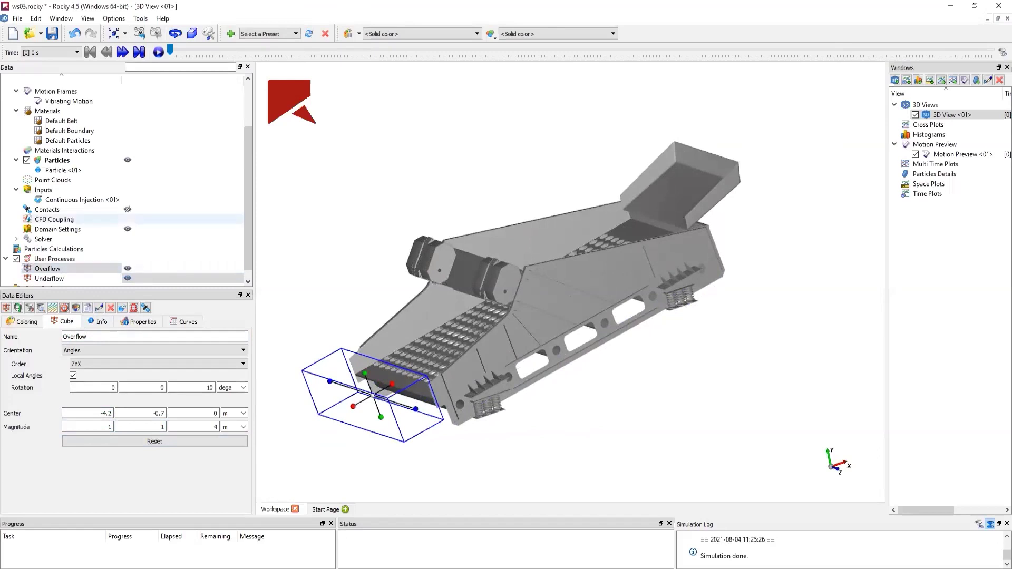
- Create a Property process from the Particles and name it "Undersized in feed"
scroll(131, 219, down, 1)
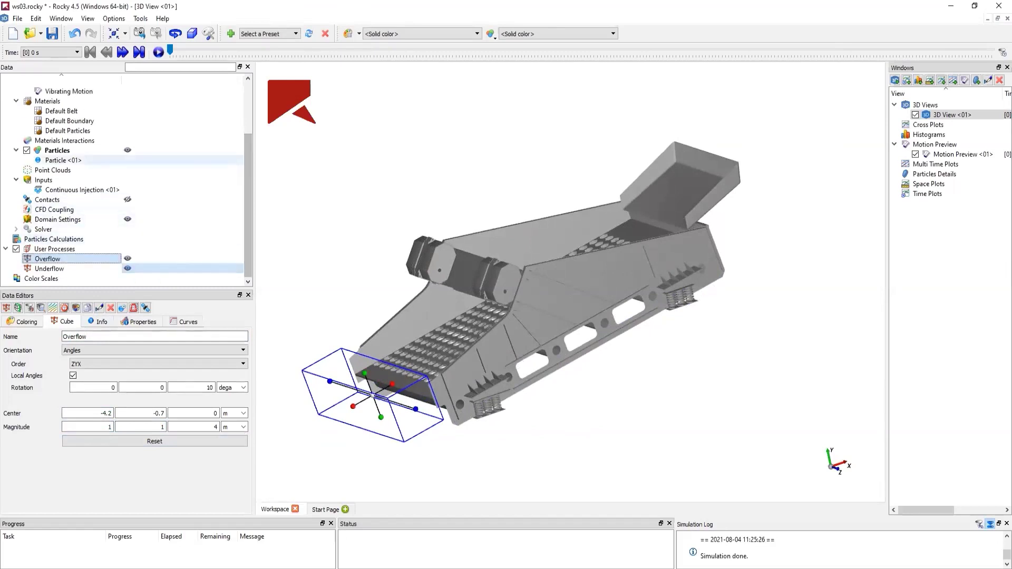
click(56, 151)
right_click(92, 151)
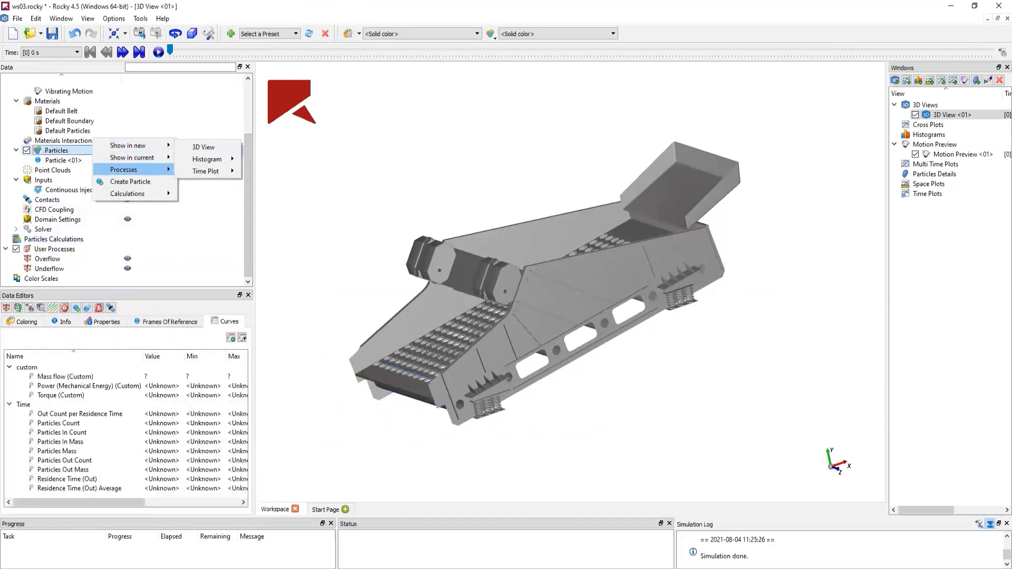
mouse_move(131, 169)
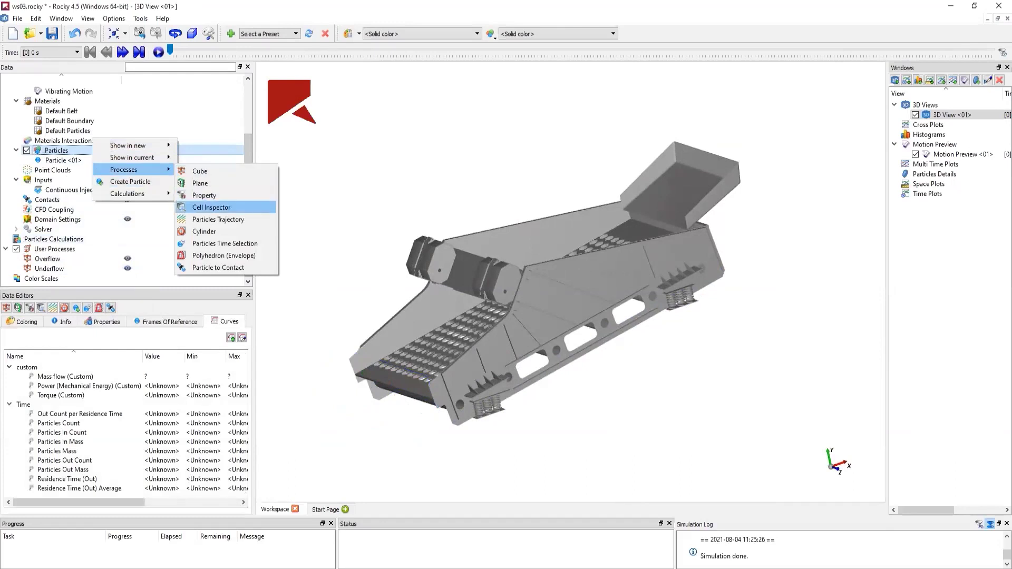
click(205, 195)
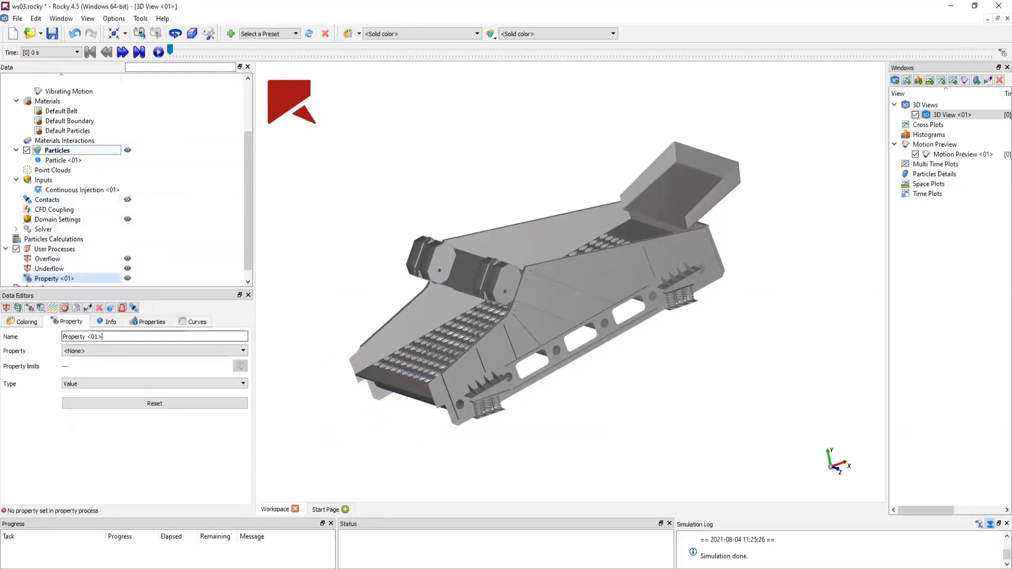
key(ctrl+a)
text(Uv)
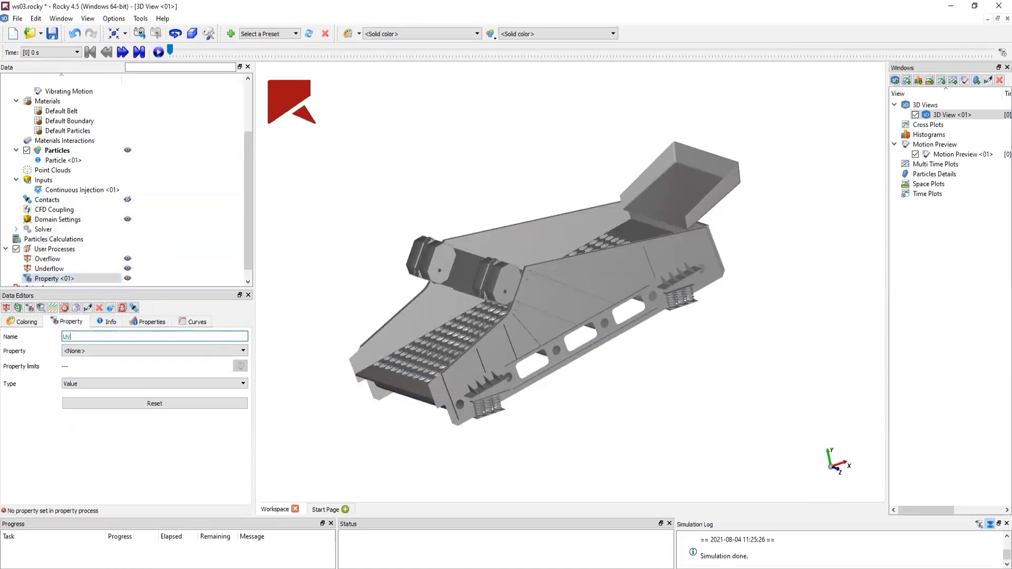
text(dersized in feed)
- Filter "Undersized in feed" by Particle Size with the Range type and a maximum value of 0.18 m
click(154, 350)
scroll(155, 395, down, 3)
key(Down)
key(Return)
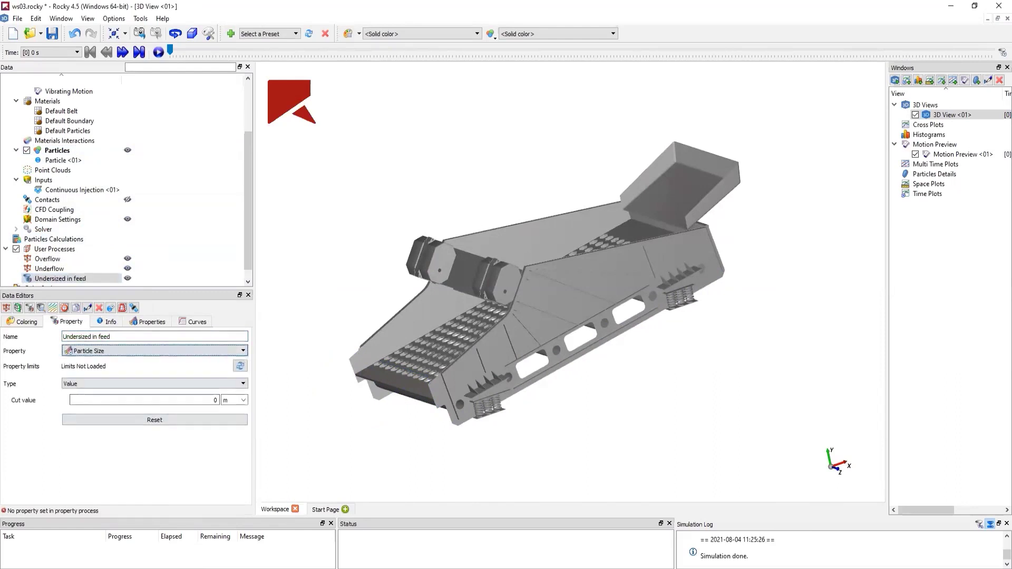
key(Tab)
key(alt+Down)
key(Down)
key(Return)
key(Tab)
key(Tab)
text(0.18)
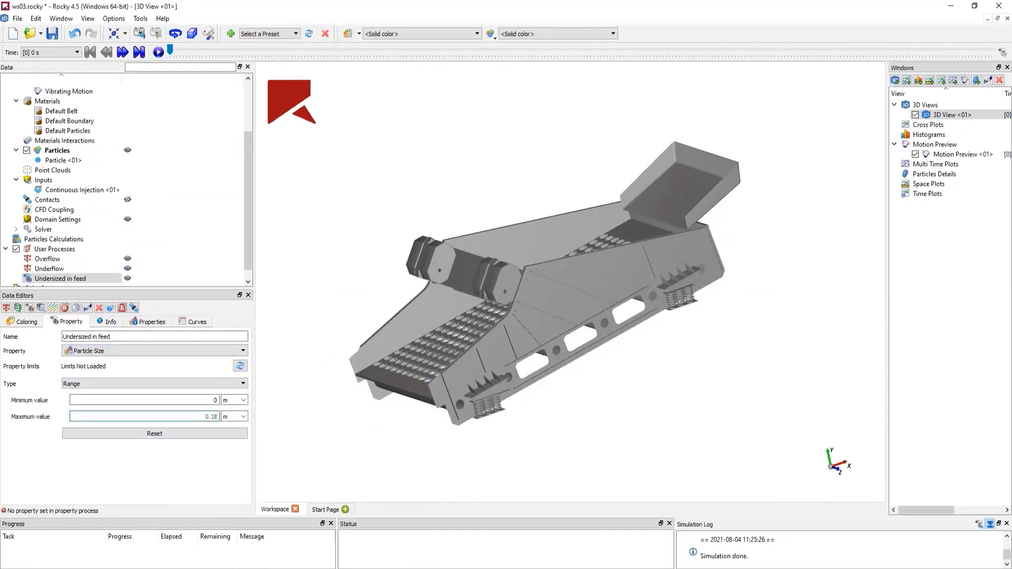
- Duplicate the "Undersized in feed" process and name the copy "Oversized in feed"
right_click(86, 275)
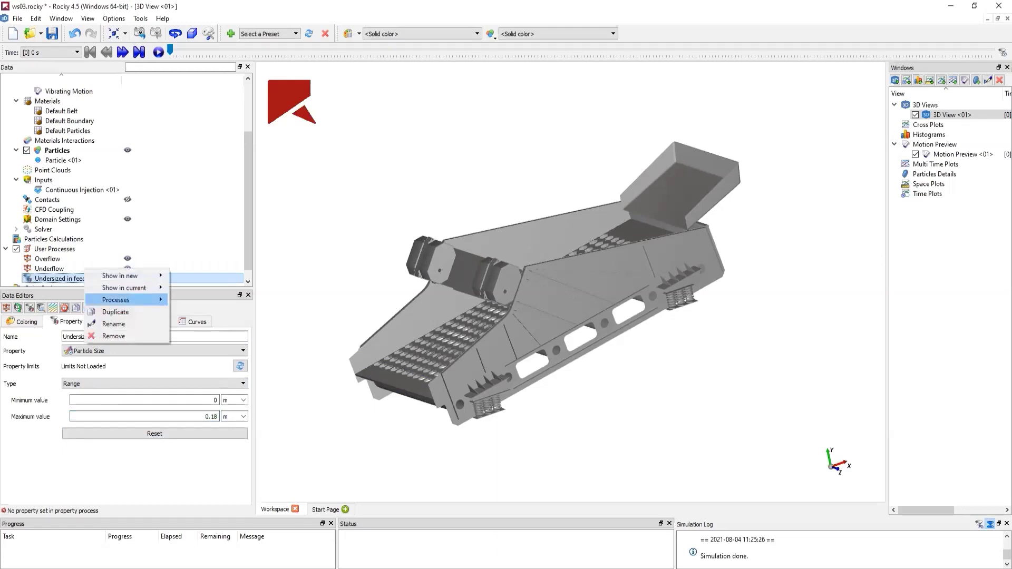
click(115, 311)
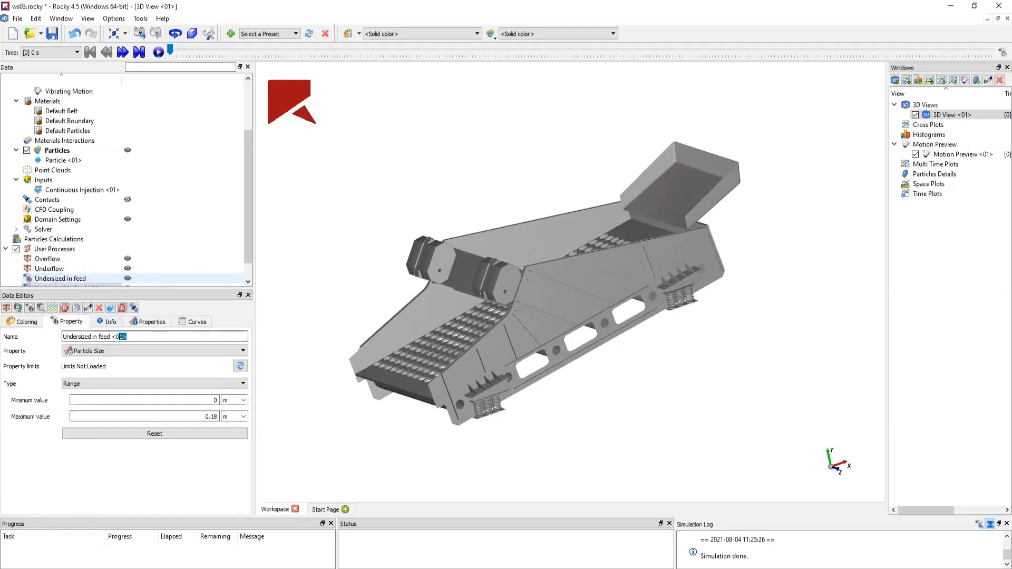
drag(111, 336, 63, 336)
key(BackSpace)
text(Oversi)
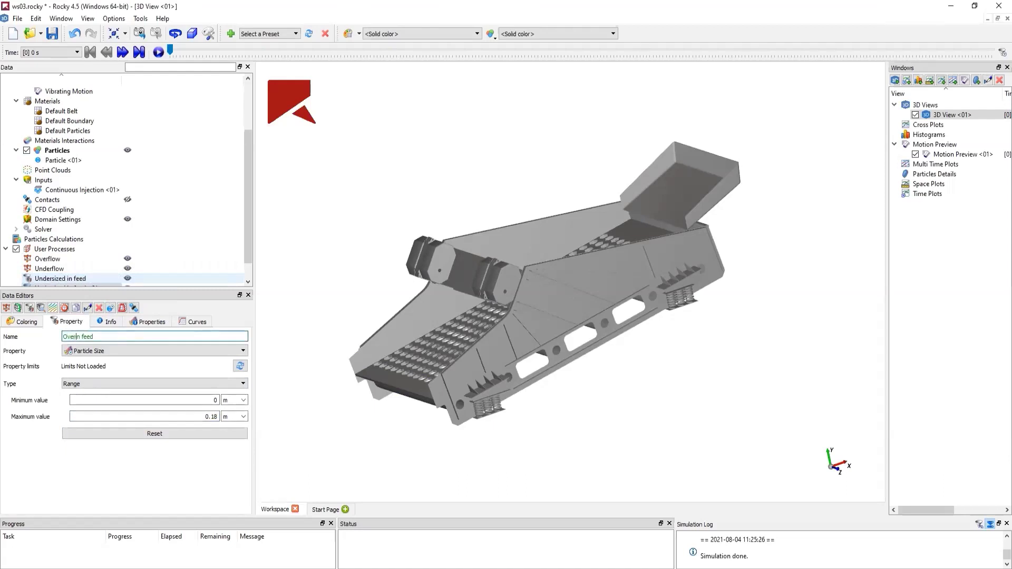
text(zed i)
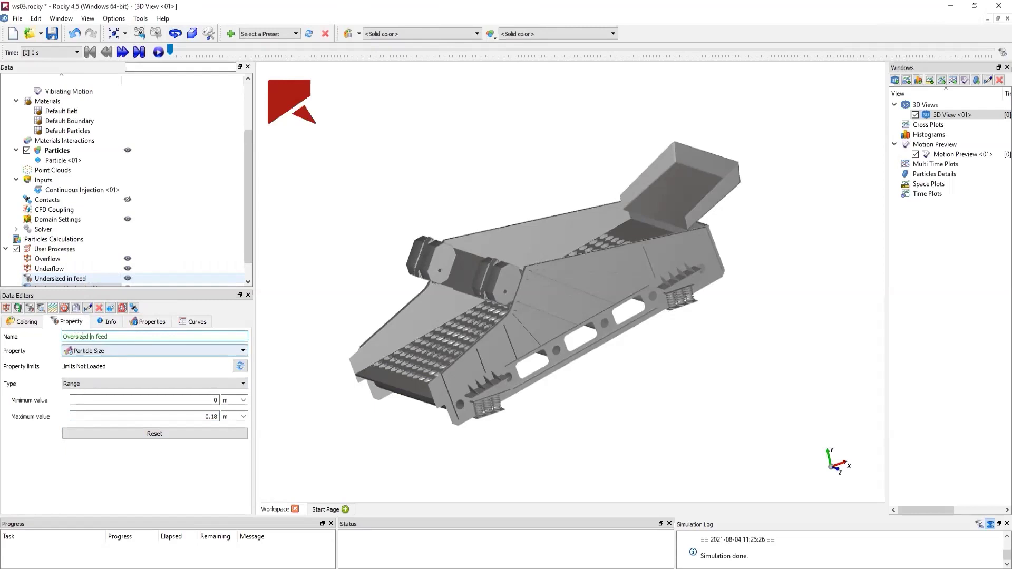
- Set the particle size range of "Oversized in feed" to a minimum of 0.18 m and a maximum of 0.5 m
double_click(215, 400)
text(0.18)
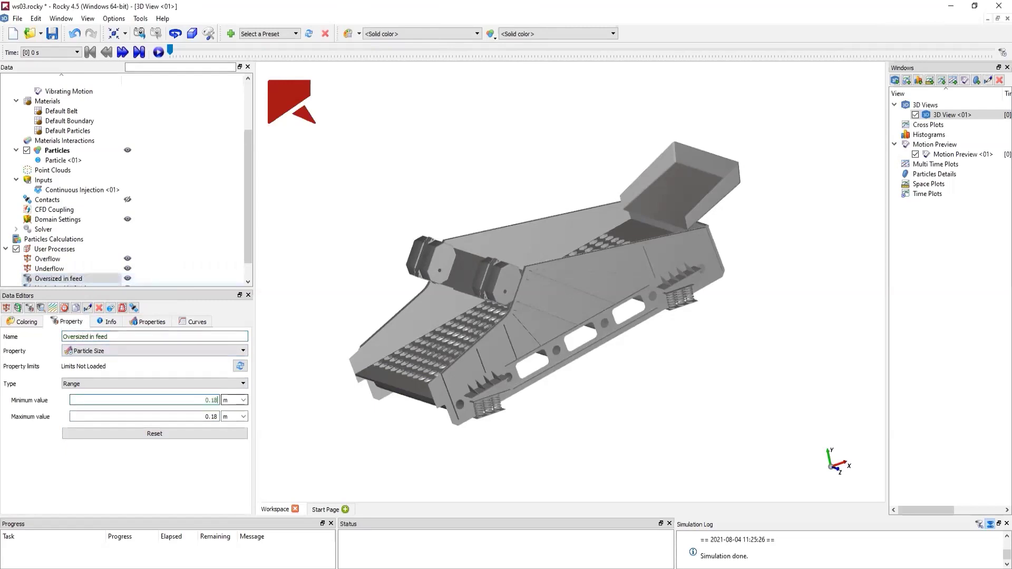
key(Tab)
text(0.5)
- Create a Property process from the Overflow process and name it "Oversized in overflow"
scroll(106, 239, down, 1)
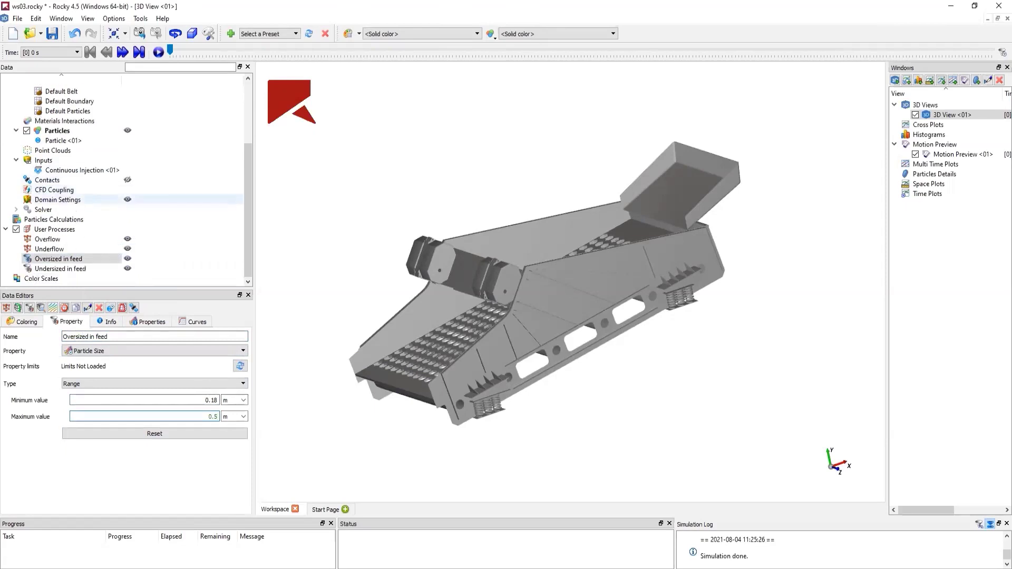
click(106, 238)
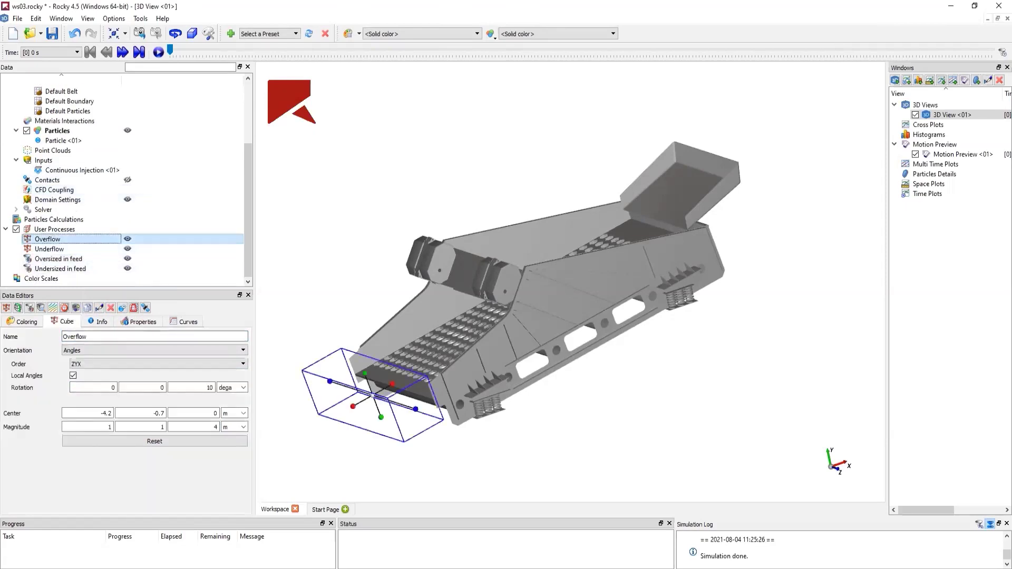
right_click(79, 226)
mouse_move(121, 257)
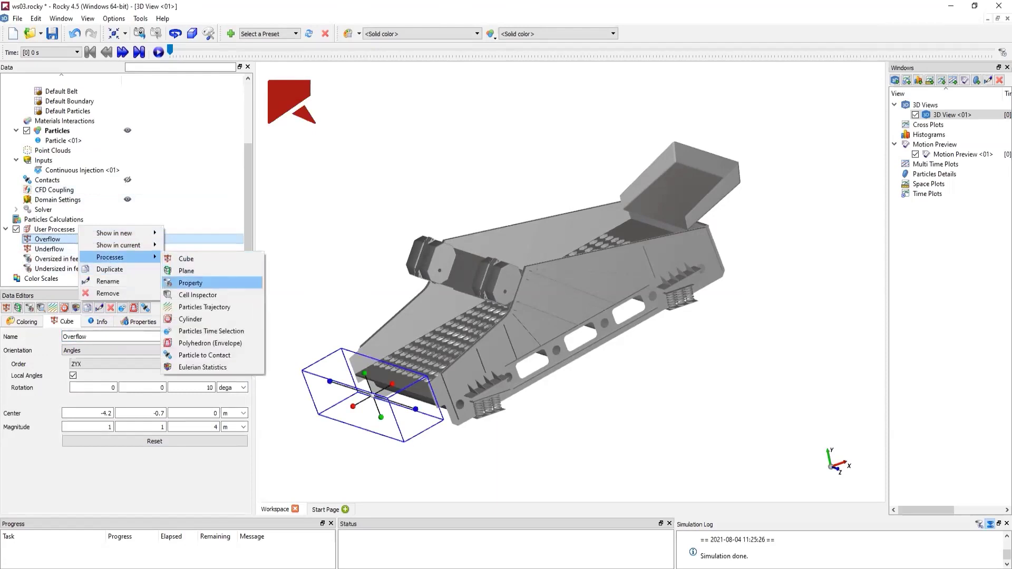
click(190, 283)
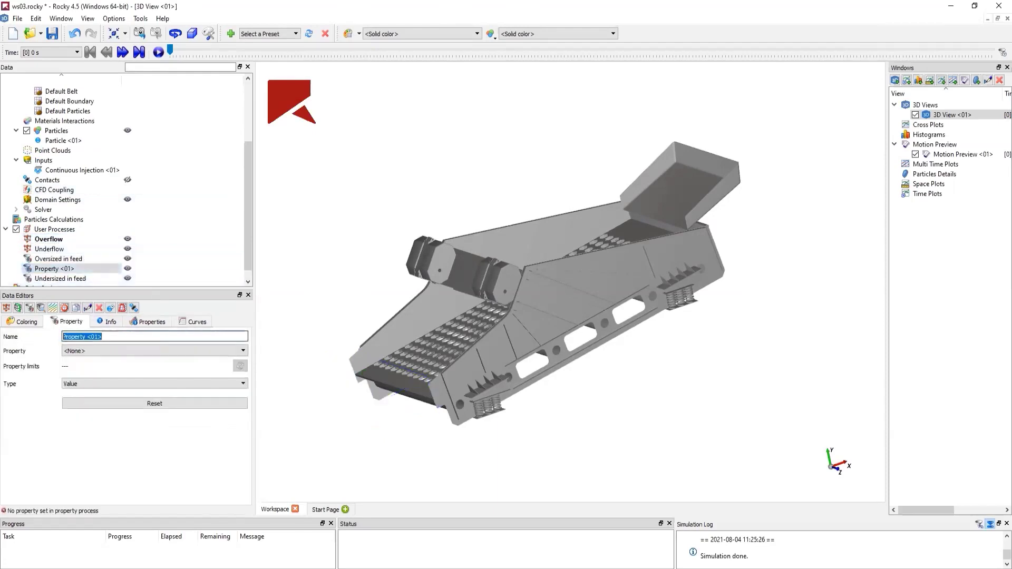
text(Oversized in overflow)
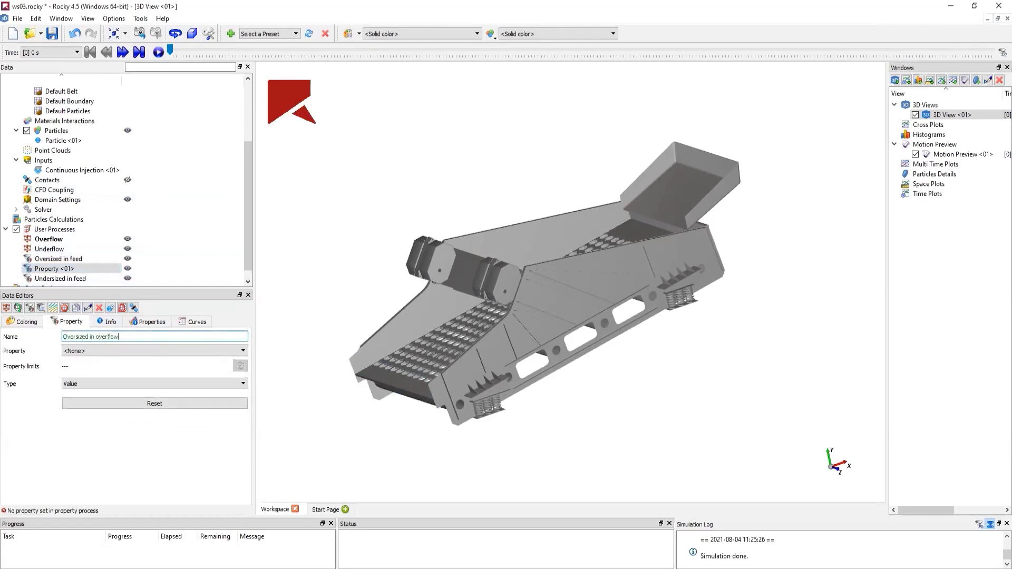
- Set Particle Size as the filtering property of "Oversized in overflow"
click(154, 350)
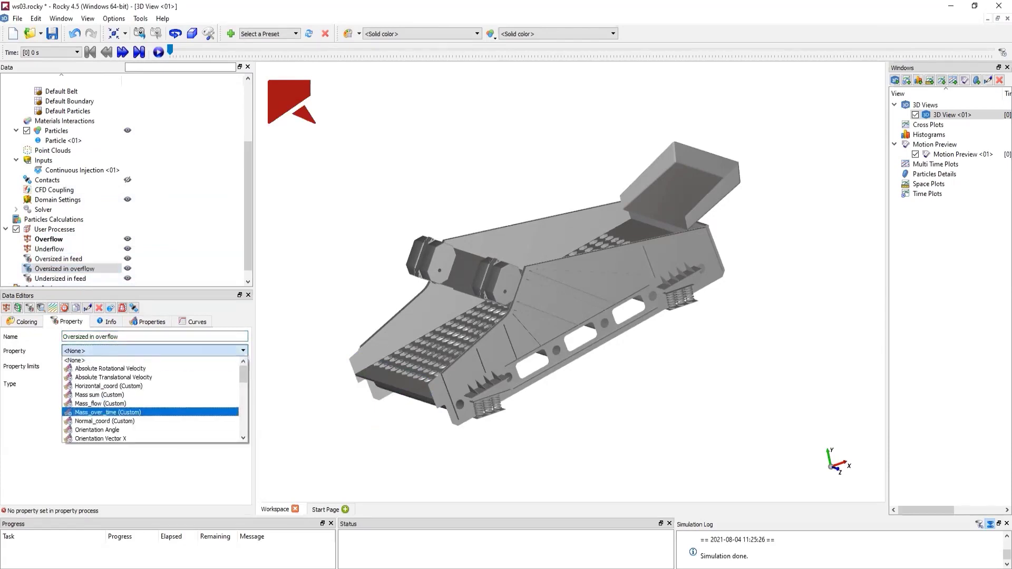
scroll(150, 414, down, 2)
key(Down)
key(Down)
key(Down)
key(Down)
key(Down)
key(Down)
key(Down)
key(Return)
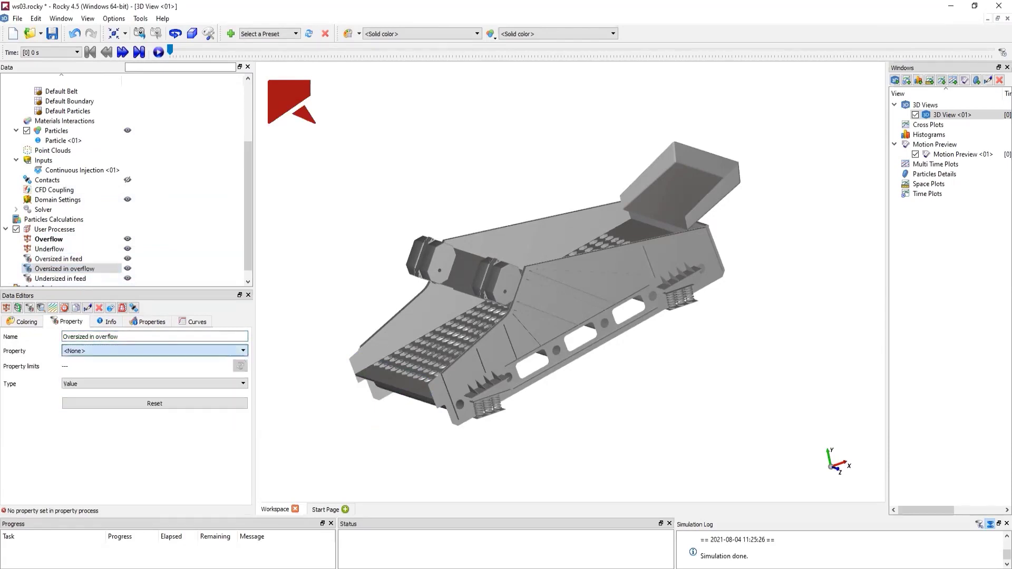
- Give "Oversized in overflow" the Range type with a minimum of 0.18 m and a maximum of 0.5 m
key(Tab)
key(alt+Down)
key(Down)
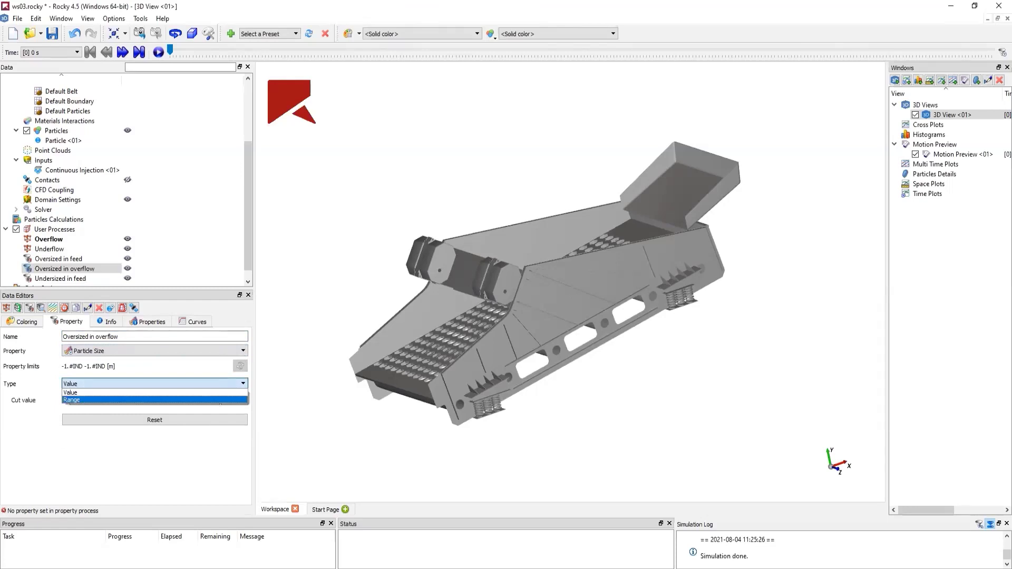
key(Return)
key(Tab)
text(0.18)
key(Tab)
key(Tab)
text(0.5)
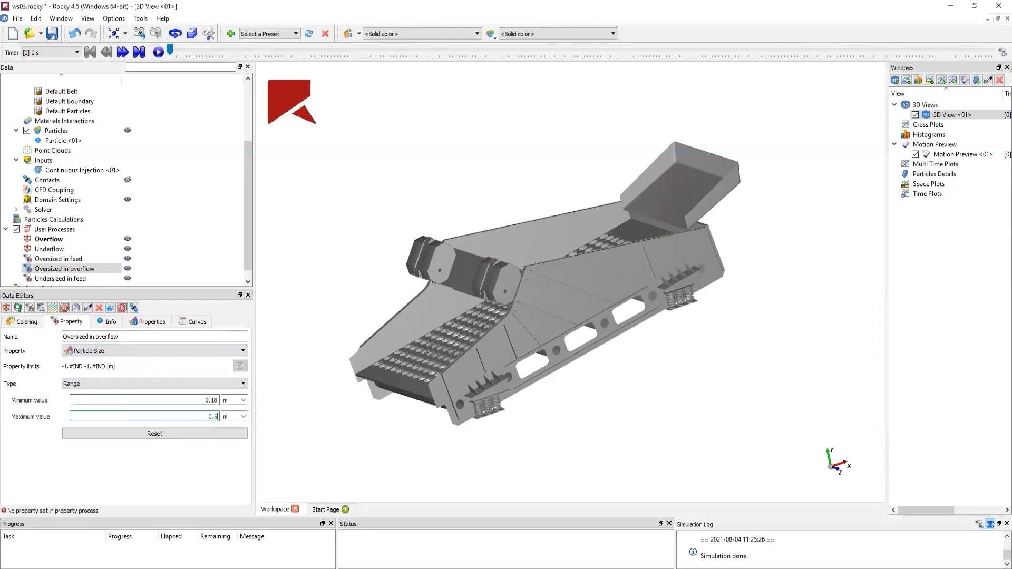
scroll(184, 258, down, 1)
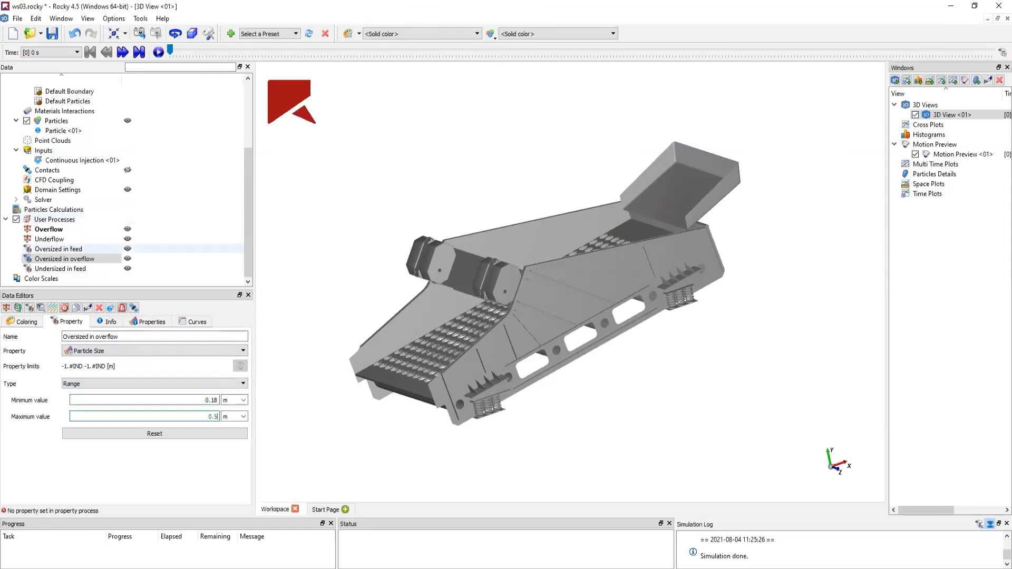
click(61, 269)
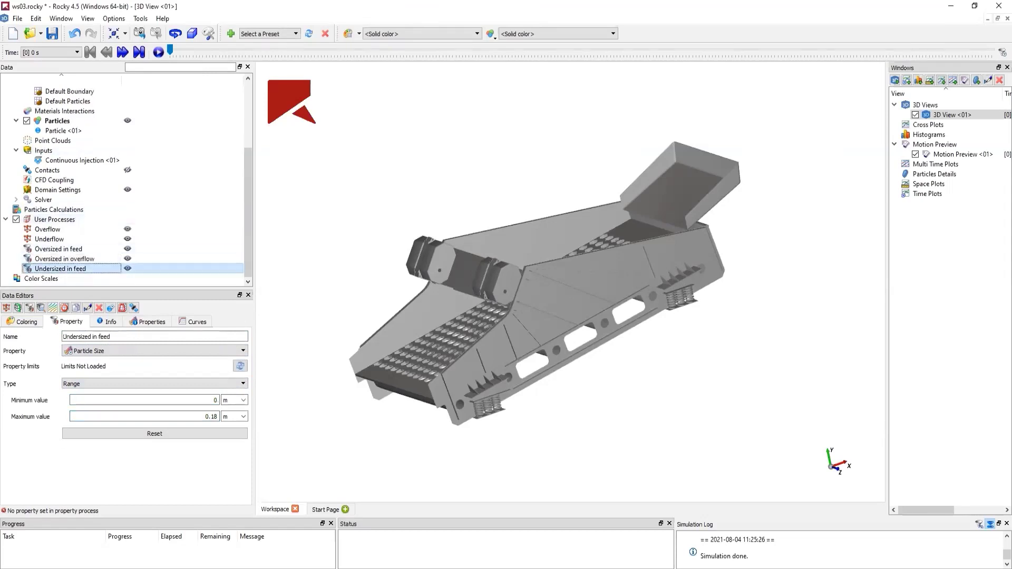
- Add a custom curve to the Particles named "Total Mass In", with output unit kg and Particles In Mass as its input
click(56, 121)
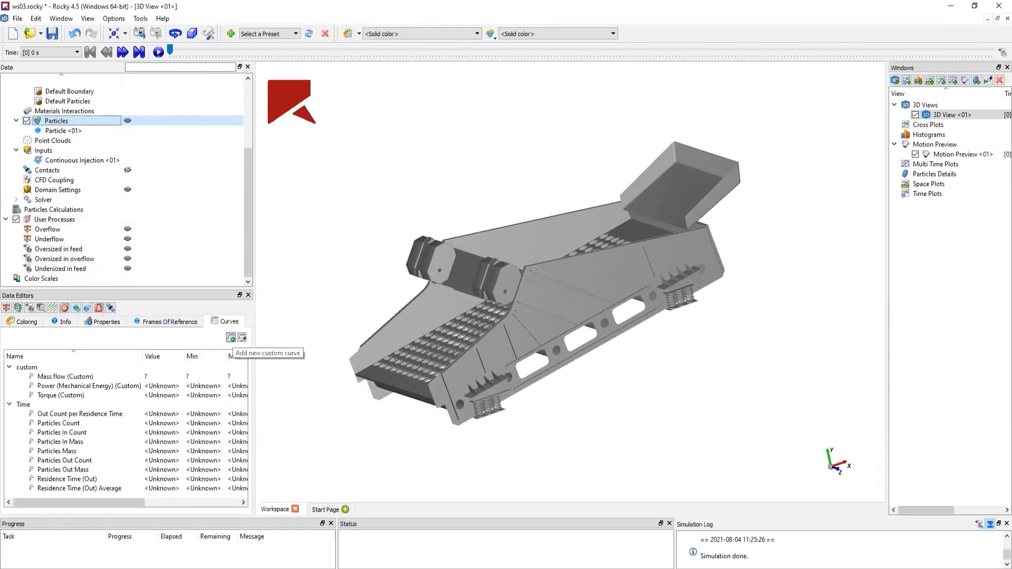
click(230, 338)
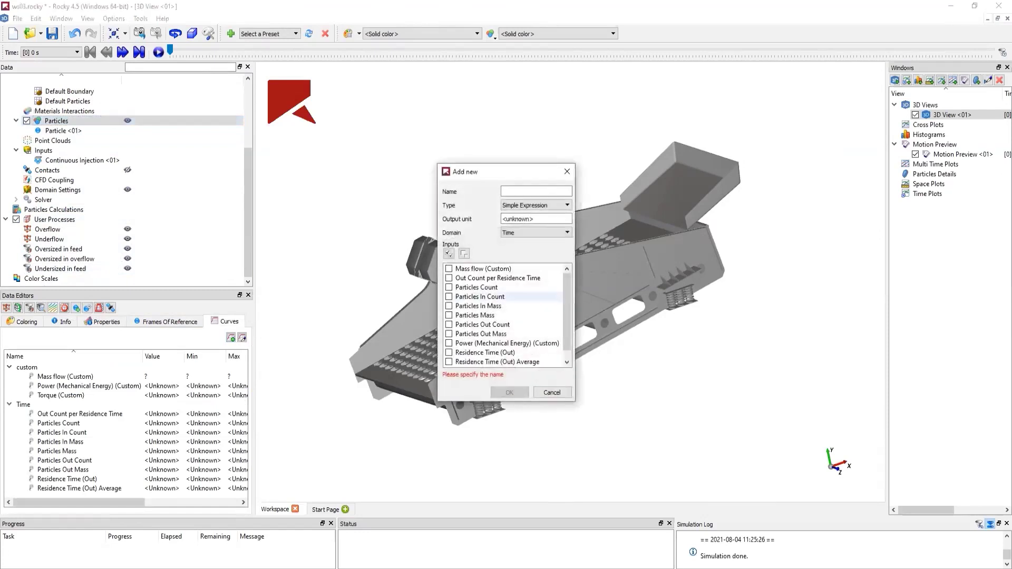
text(Tot)
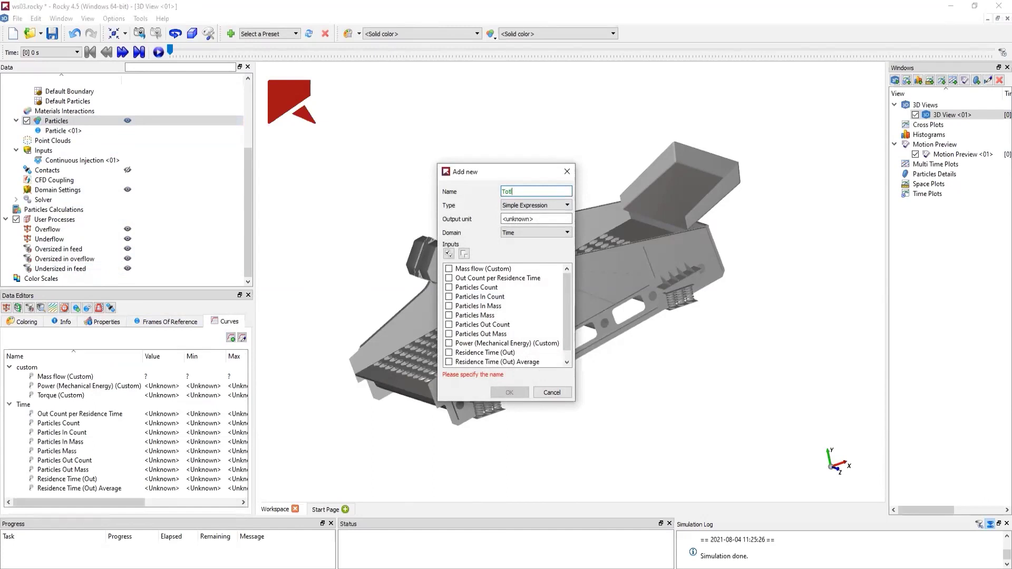
text(al Mass In)
key(Tab)
text(kg)
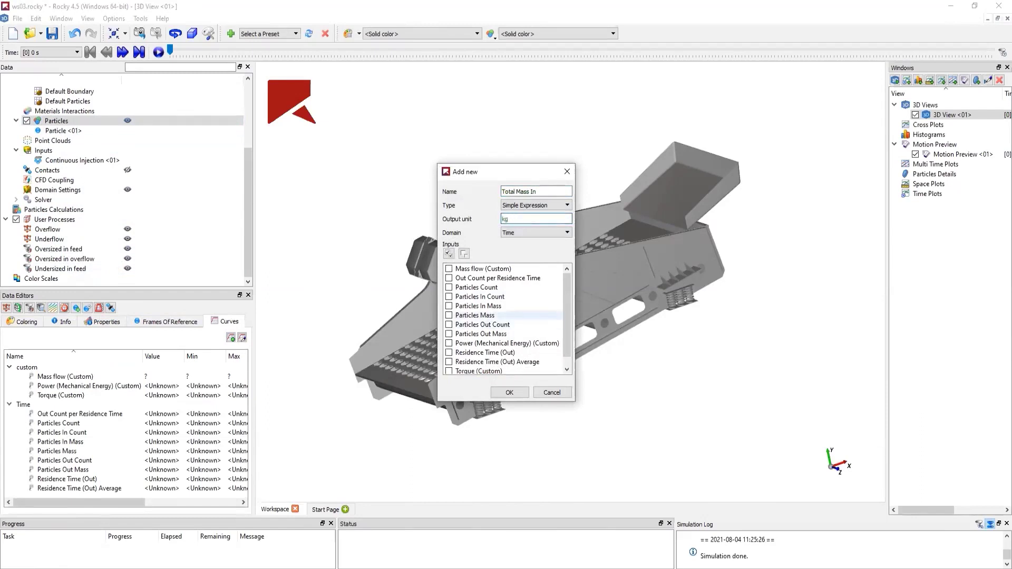
click(449, 306)
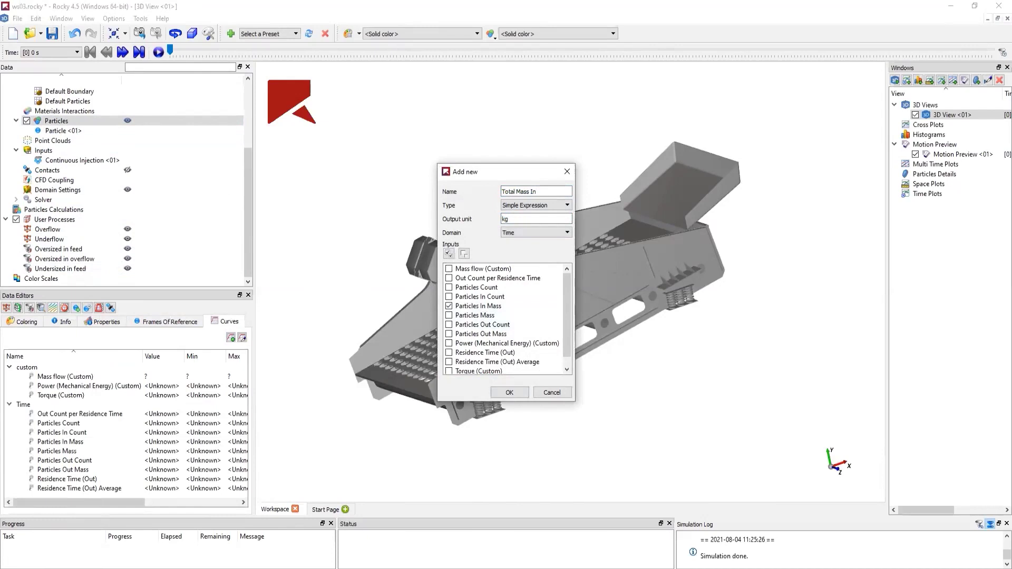
click(509, 392)
- Define the Total Mass In curve with the expression cumsum(A)
click(443, 247)
text(cumsum(A)
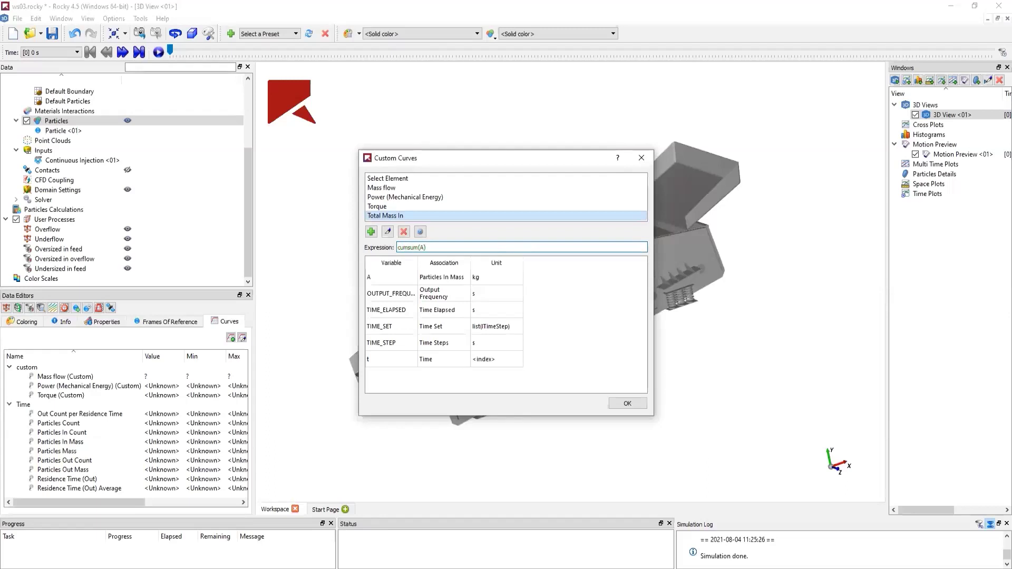
click(627, 403)
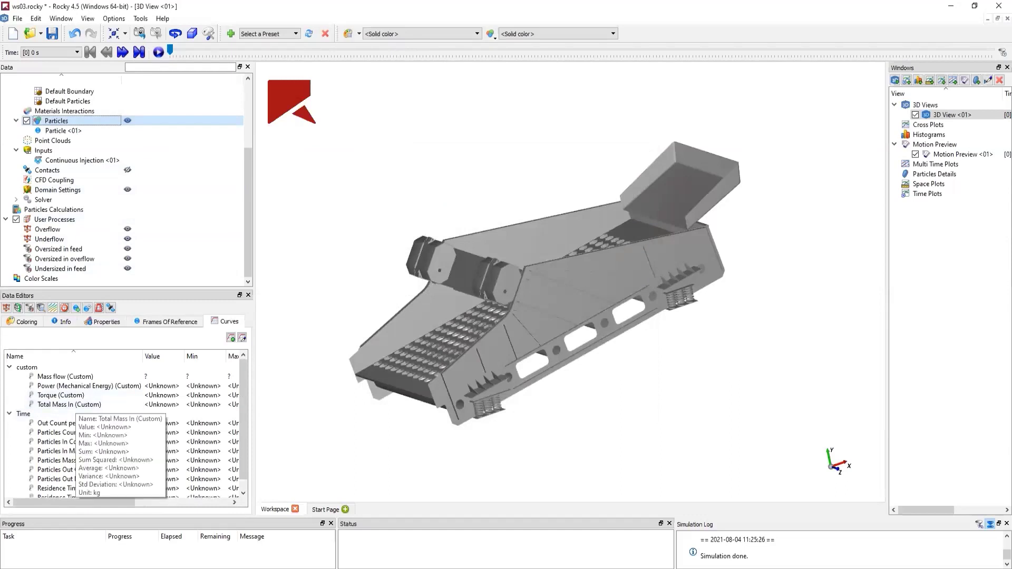
- Plot Total Mass In for Underflow, Oversized in feed, Oversized in overflow and Undersized in feed together in a new time plot
click(60, 268)
drag(60, 266, 60, 239)
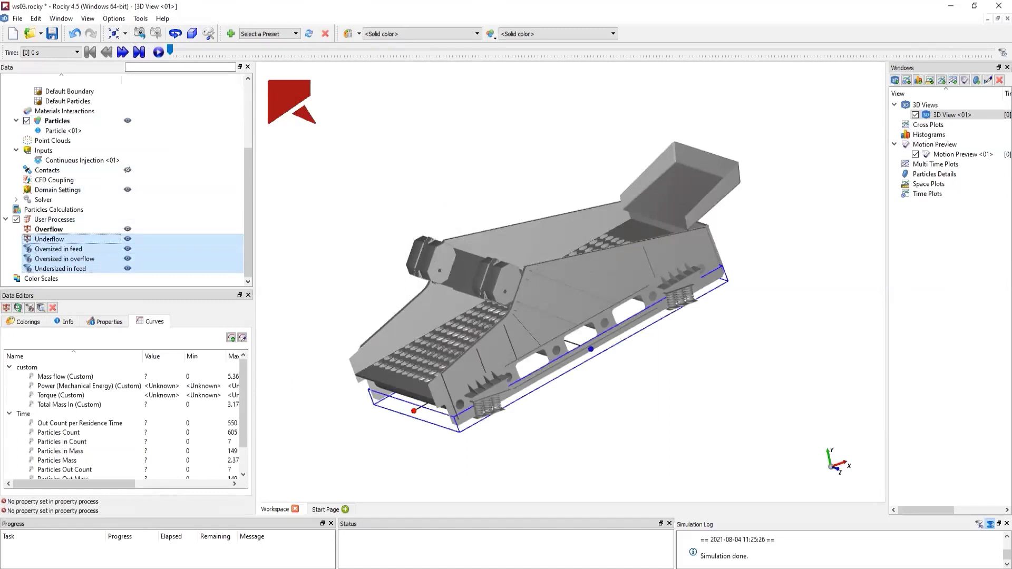
click(69, 405)
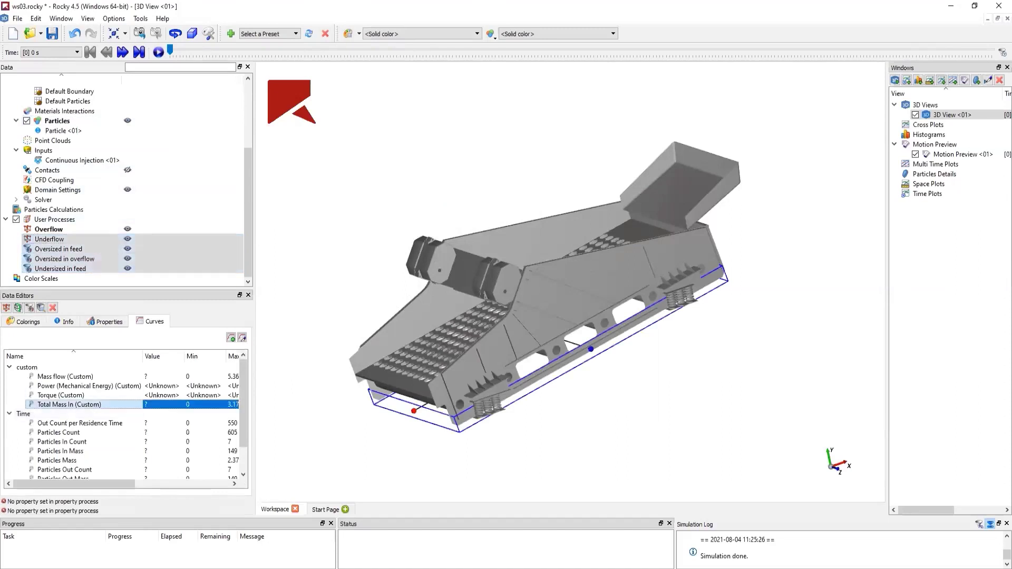
right_click(86, 404)
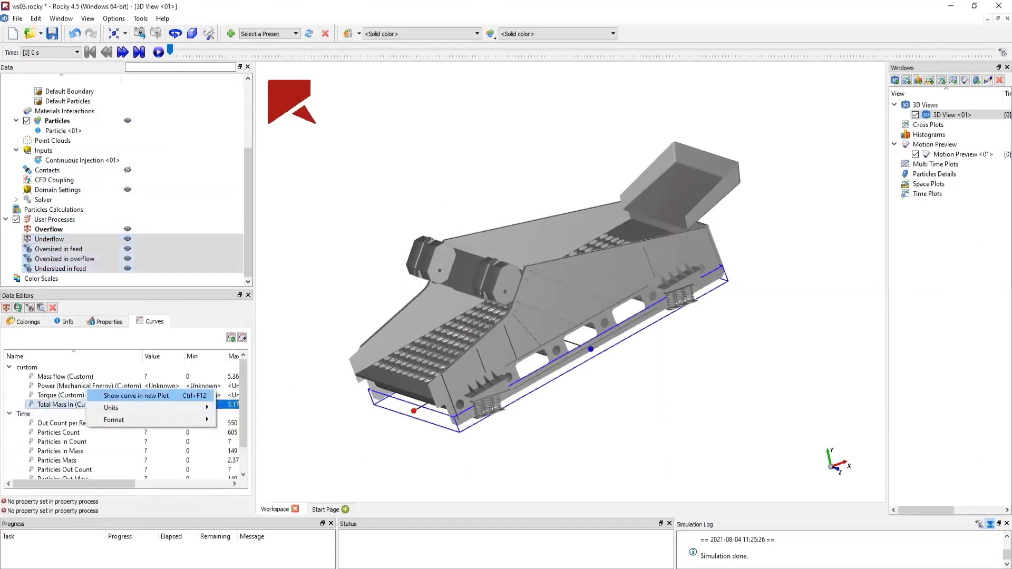
click(136, 396)
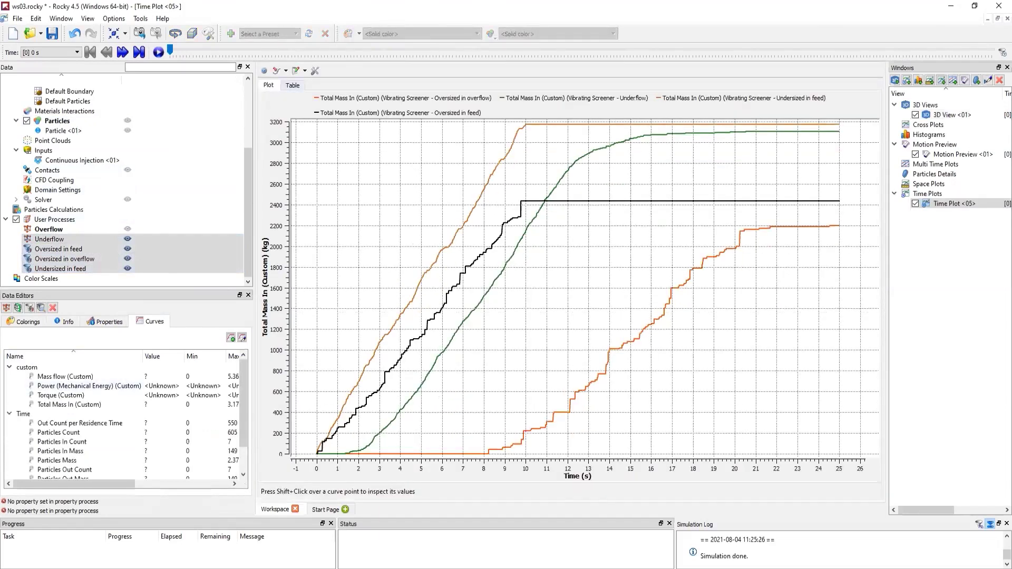
- Add a formula captioned "Eu" with the expression C/D to the time plot's table
click(292, 85)
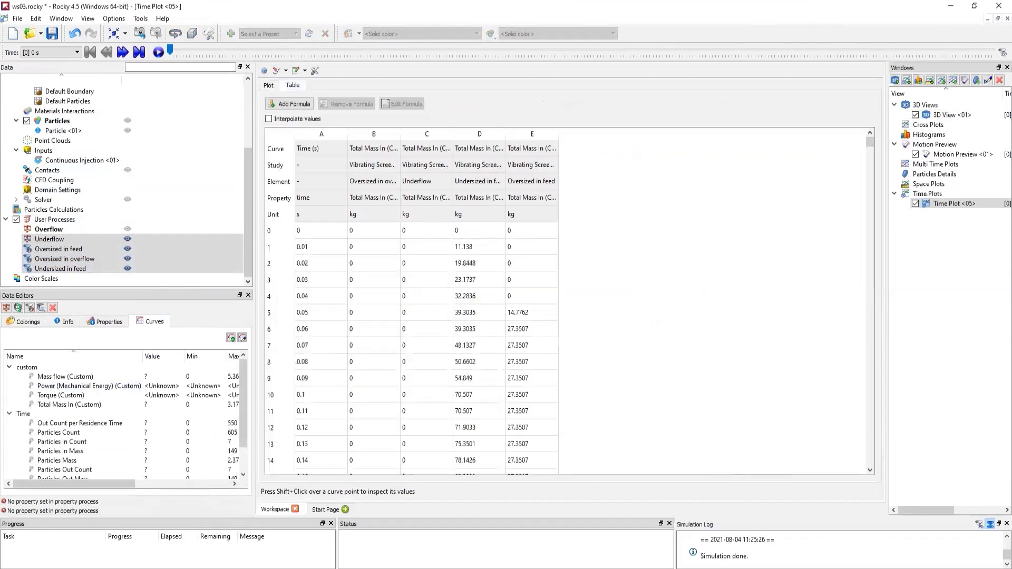
click(289, 104)
drag(698, 212, 696, 212)
text(Eu)
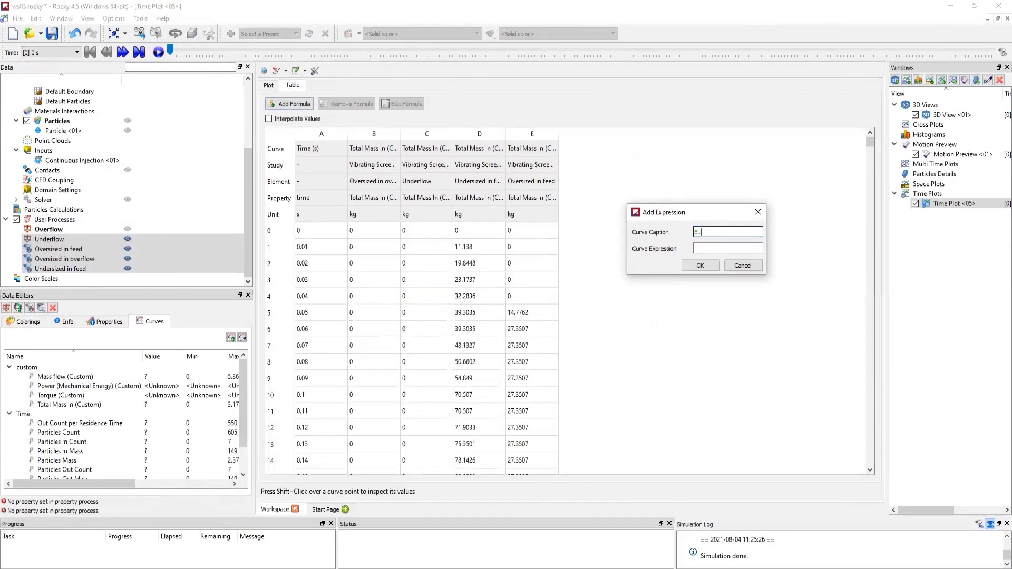
click(696, 248)
text(C/D)
key(Return)
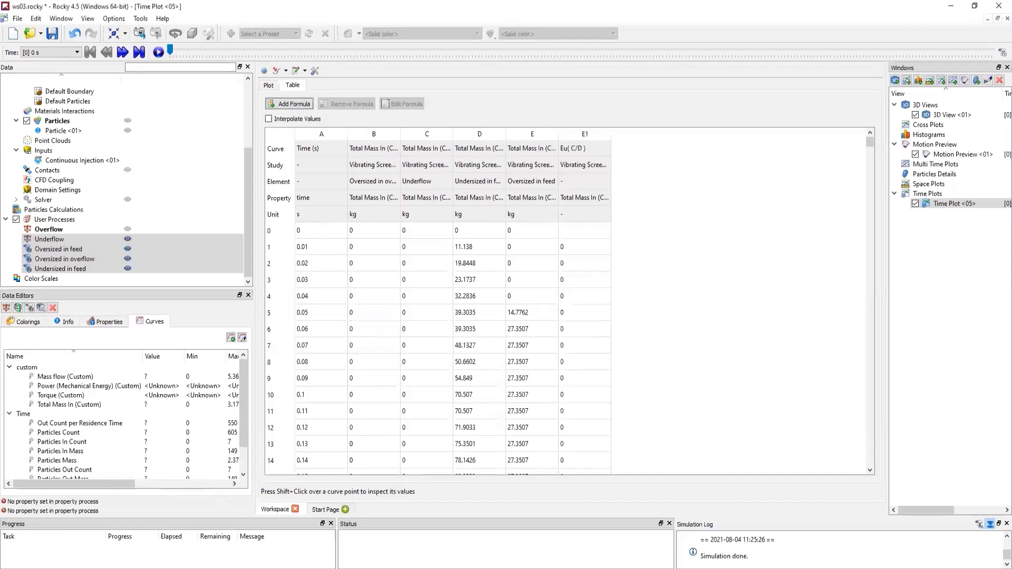
- Add a second table formula captioned "Eo" with the expression B/E
click(290, 104)
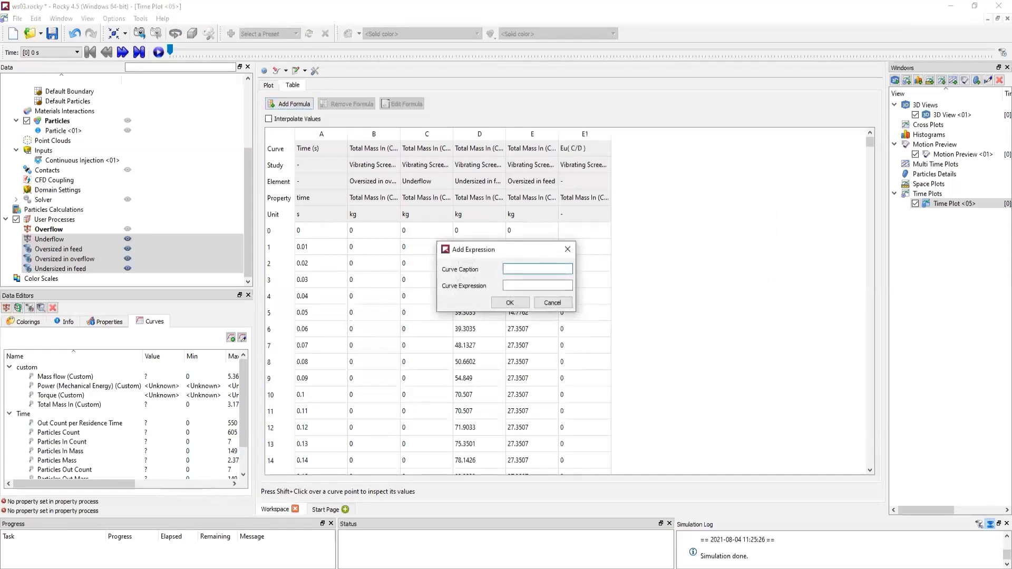
text(Eo)
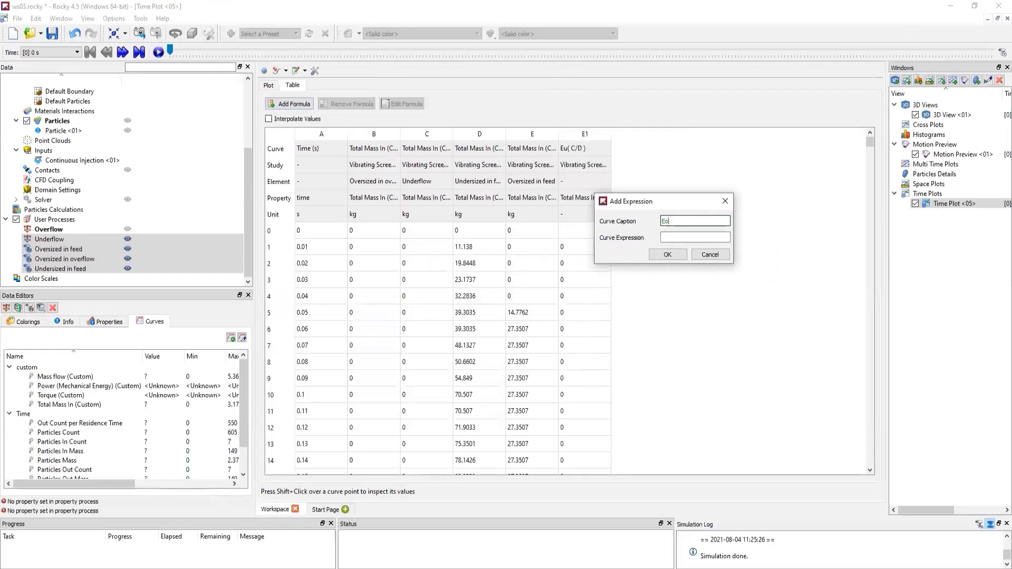
click(694, 237)
text(B/E)
click(668, 255)
- Add a table formula captioned "E" with the expression E1*E2 and check its value at 25 s
click(289, 104)
text(E)
key(Tab)
text(E1*)
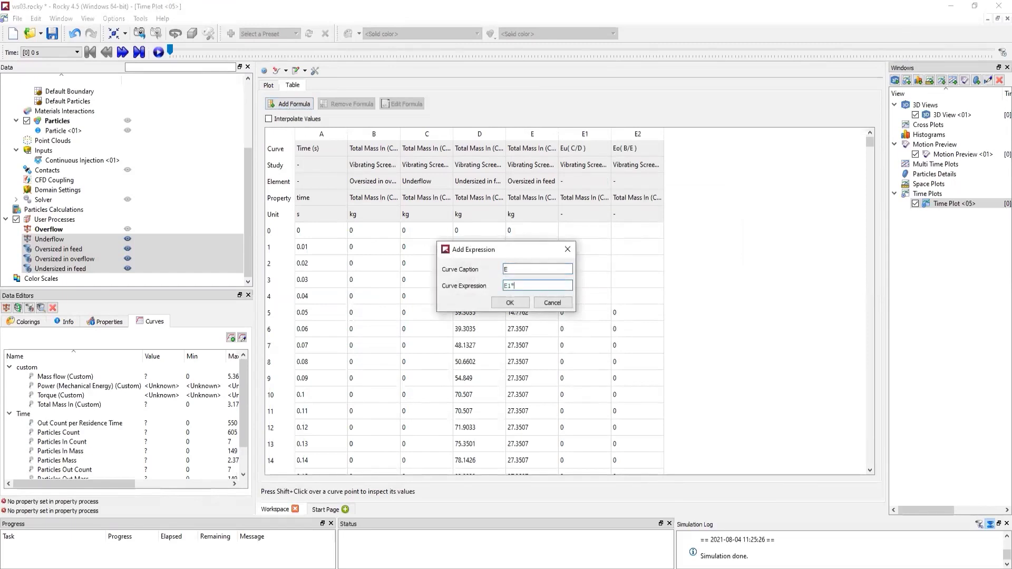
text(E2)
key(Return)
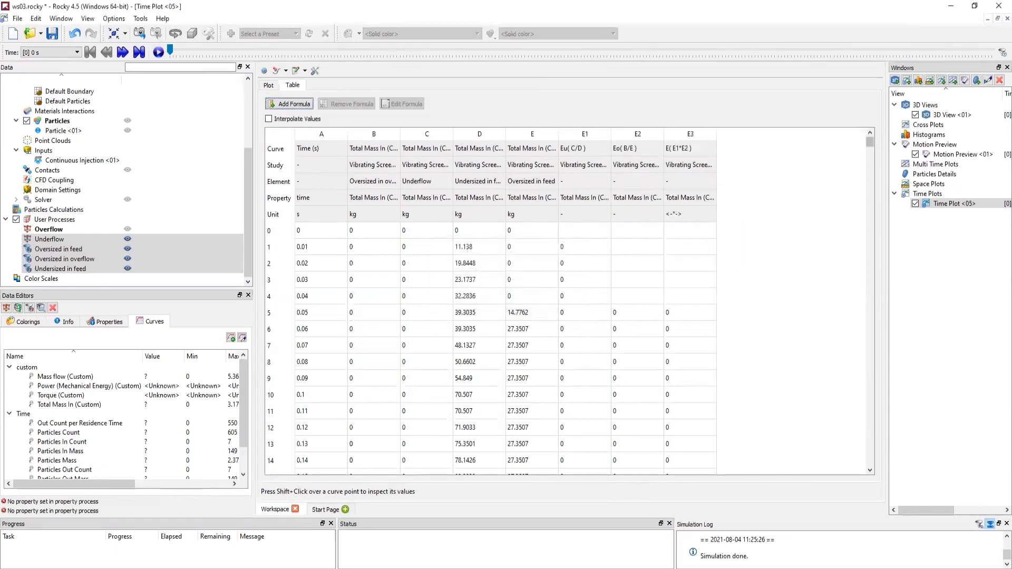
drag(869, 142, 870, 461)
click(689, 465)
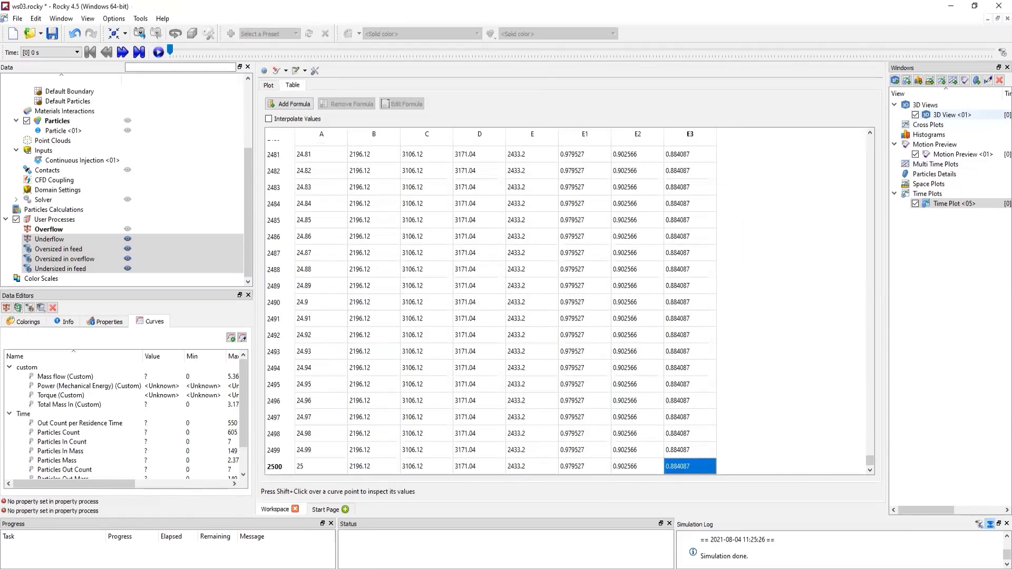
- In the 3D view, add a Particles Time Selection process to Particles, named PSD_Feed, with domain range All
click(951, 115)
drag(663, 326, 674, 334)
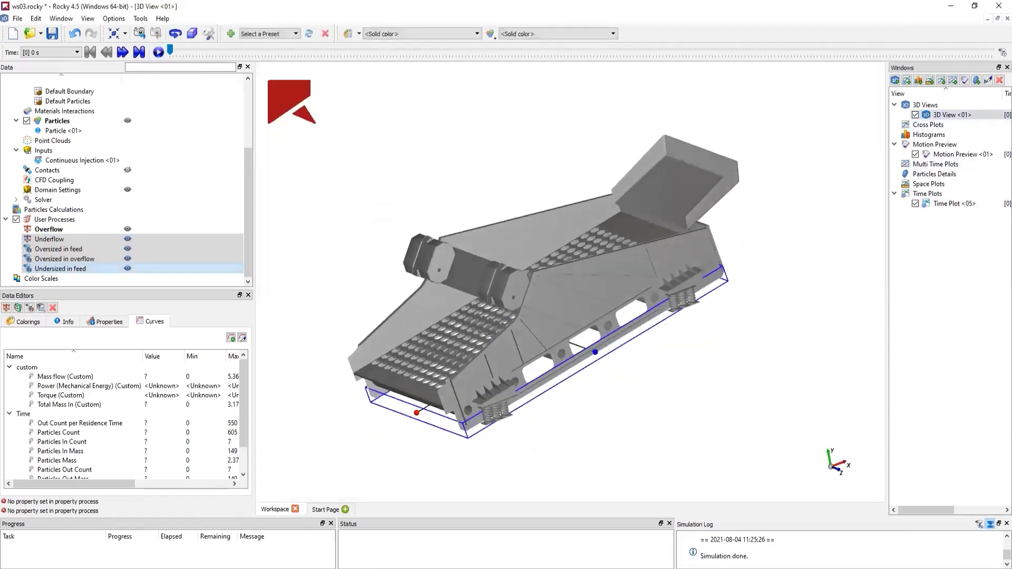
click(40, 279)
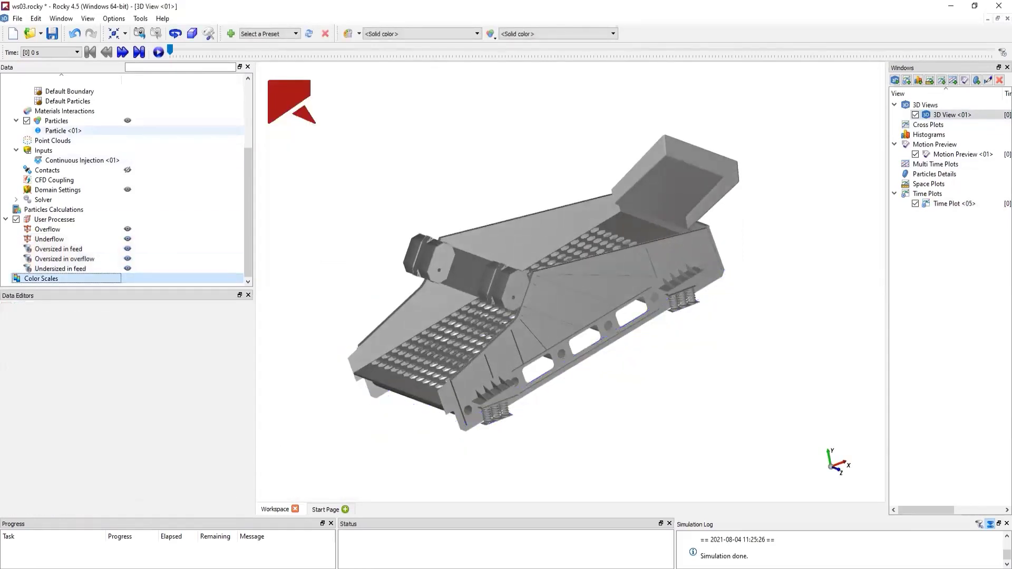
click(56, 121)
right_click(87, 112)
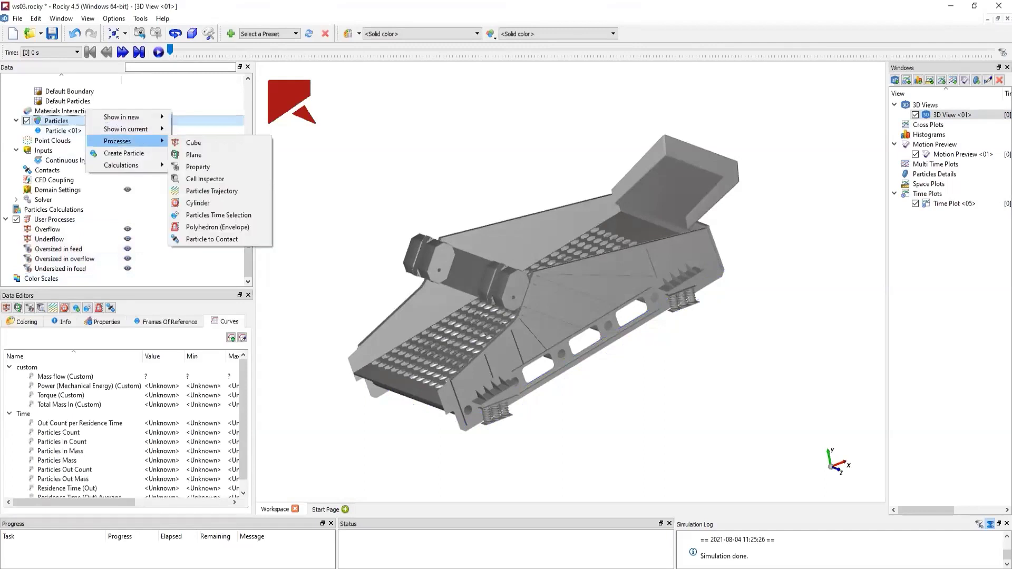
click(218, 215)
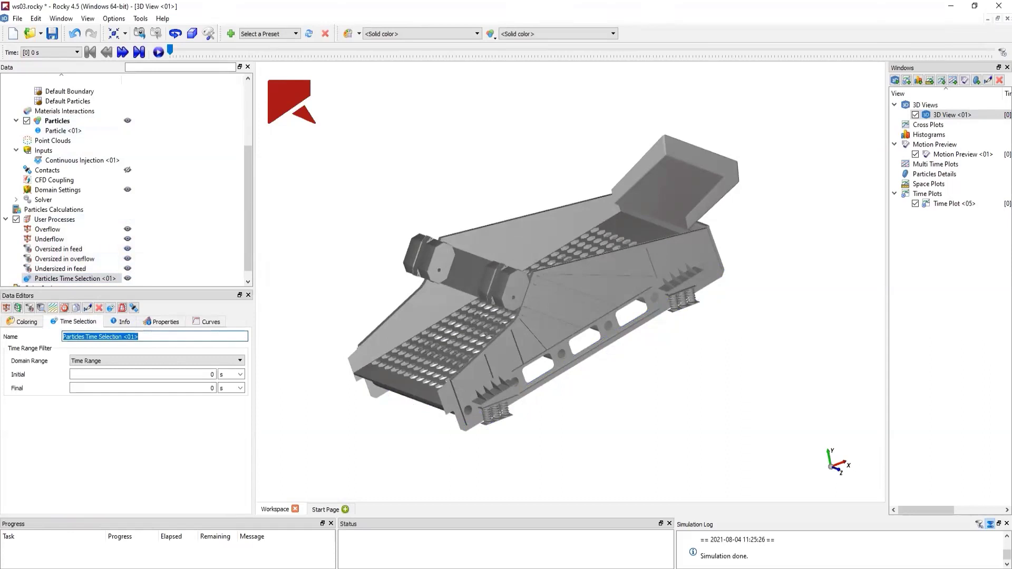
text(PSD_)
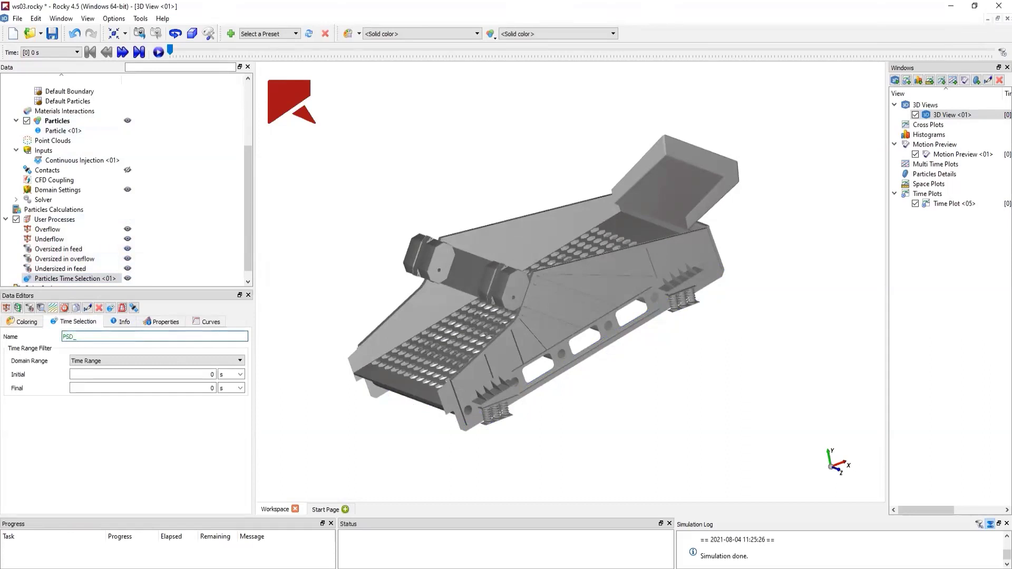
text(Feed)
click(156, 360)
click(157, 377)
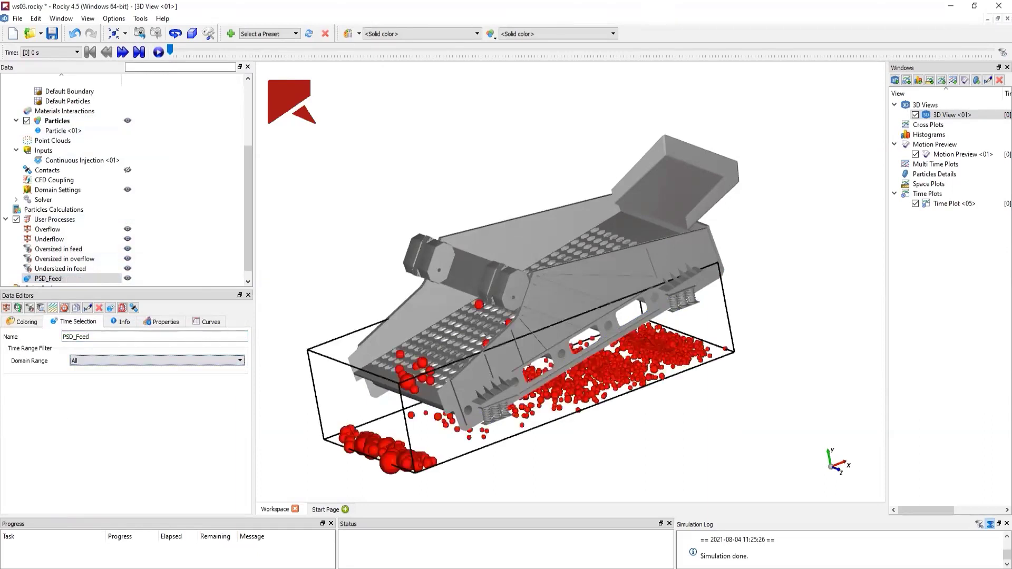
- Add a Particles Time Selection process to the Overflow cube, named PSD_Overflow, with domain range All
scroll(189, 240, down, 1)
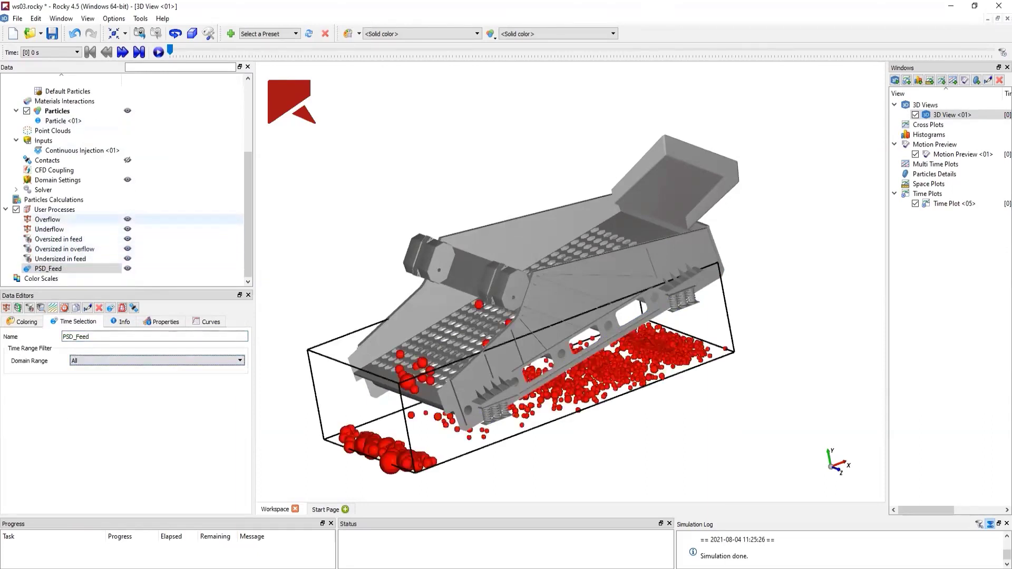
click(79, 220)
right_click(93, 218)
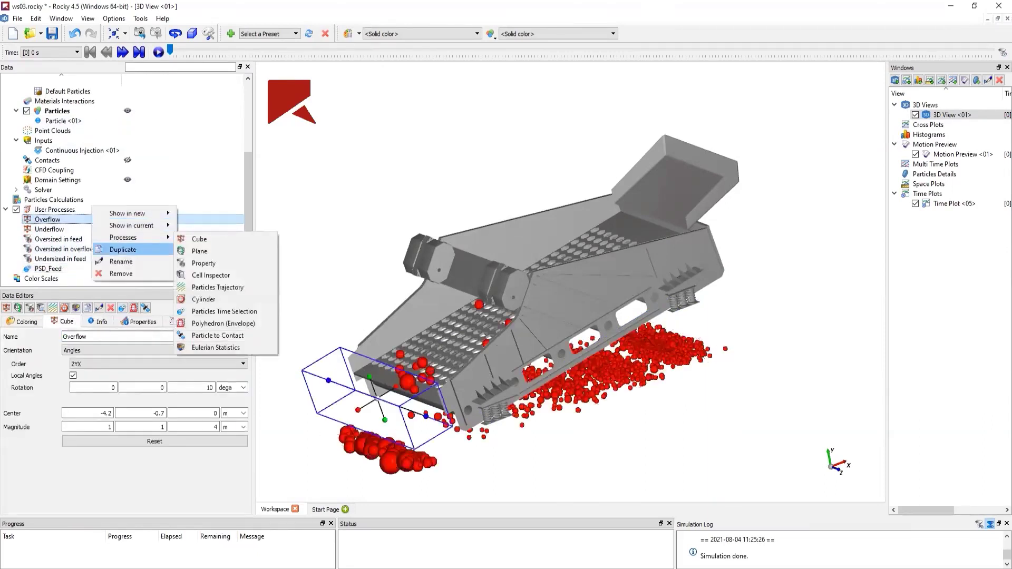
click(224, 312)
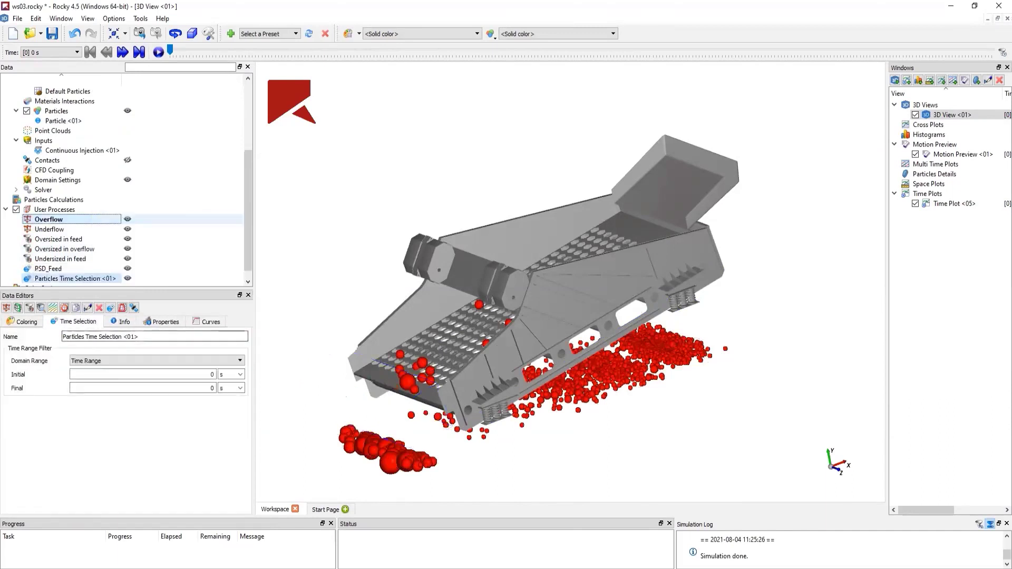
triple_click(154, 336)
text(PSD_)
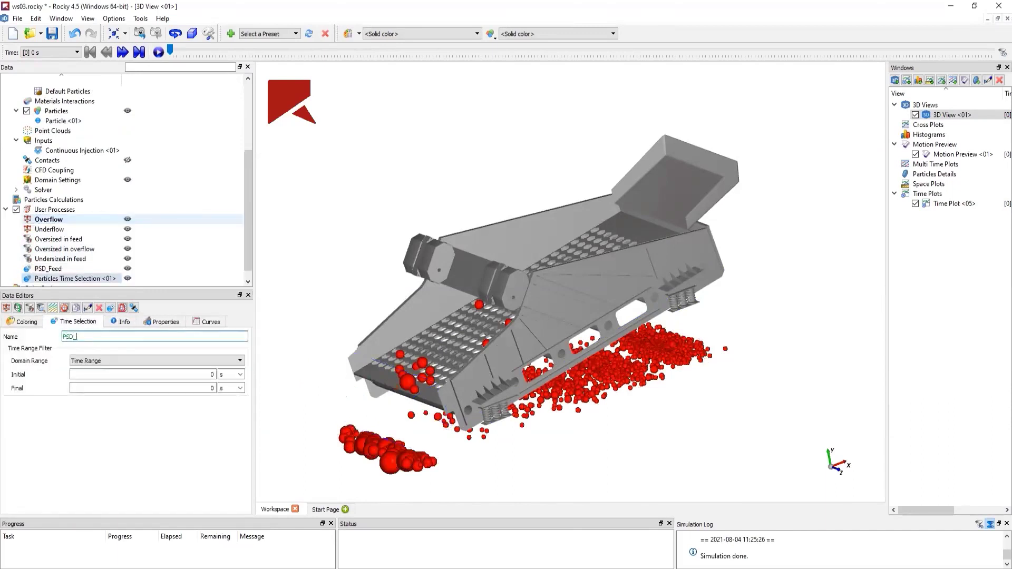
text(Overflow)
click(157, 360)
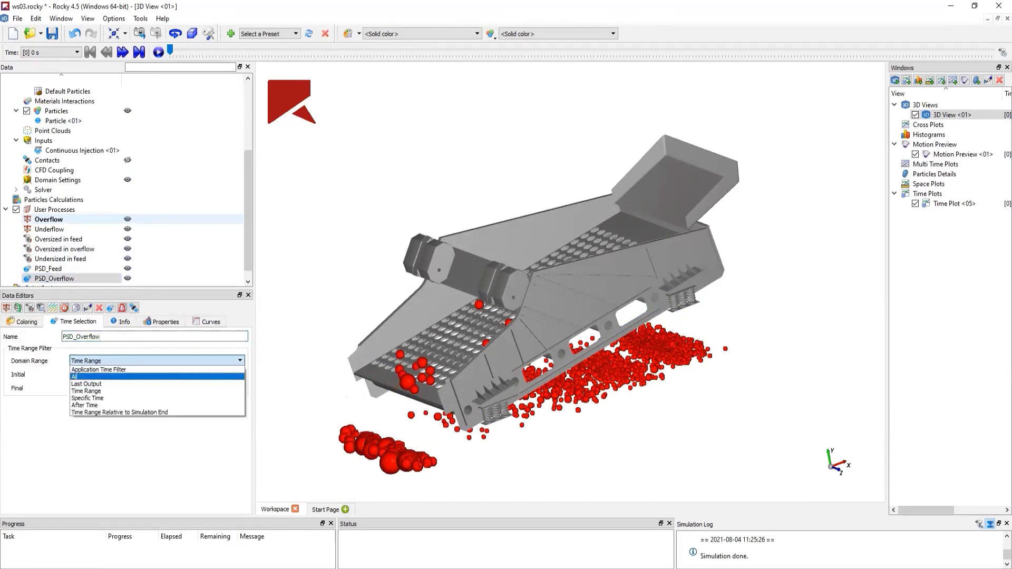
click(157, 378)
drag(248, 263, 248, 269)
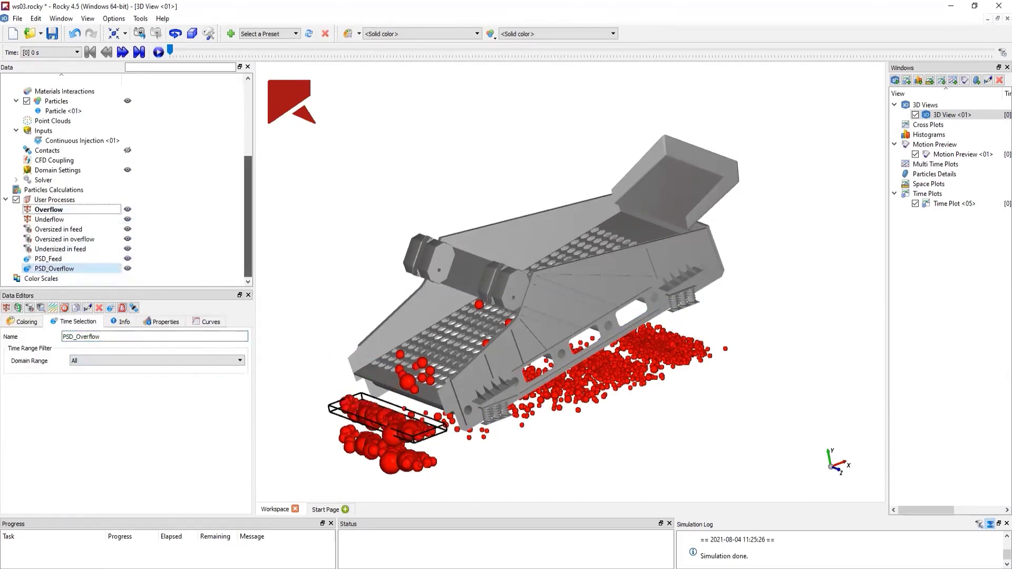
- Plot Particle Size for PSD_Feed and PSD_Overflow together in a new histogram
click(54, 268)
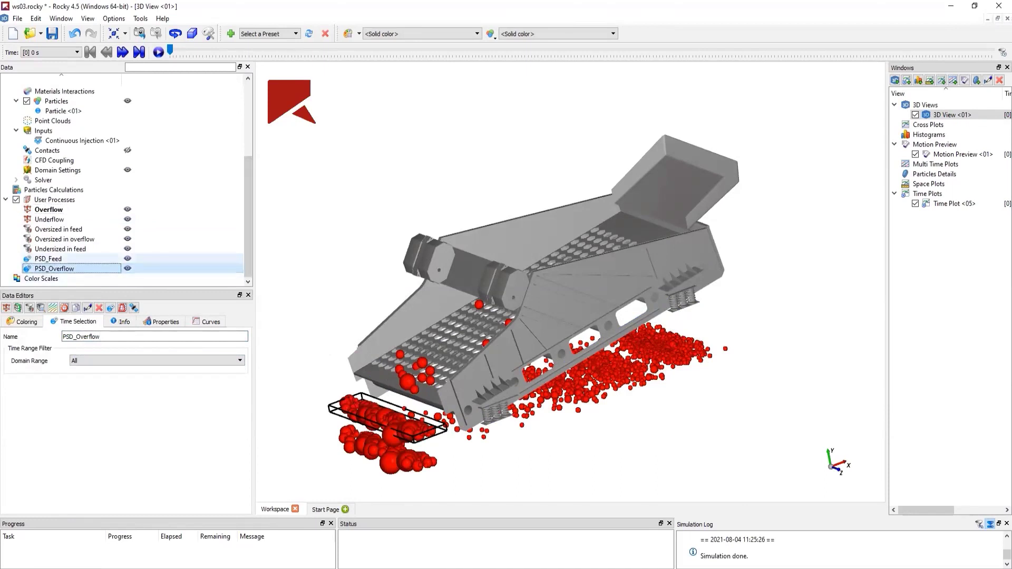
ctrl+click(48, 259)
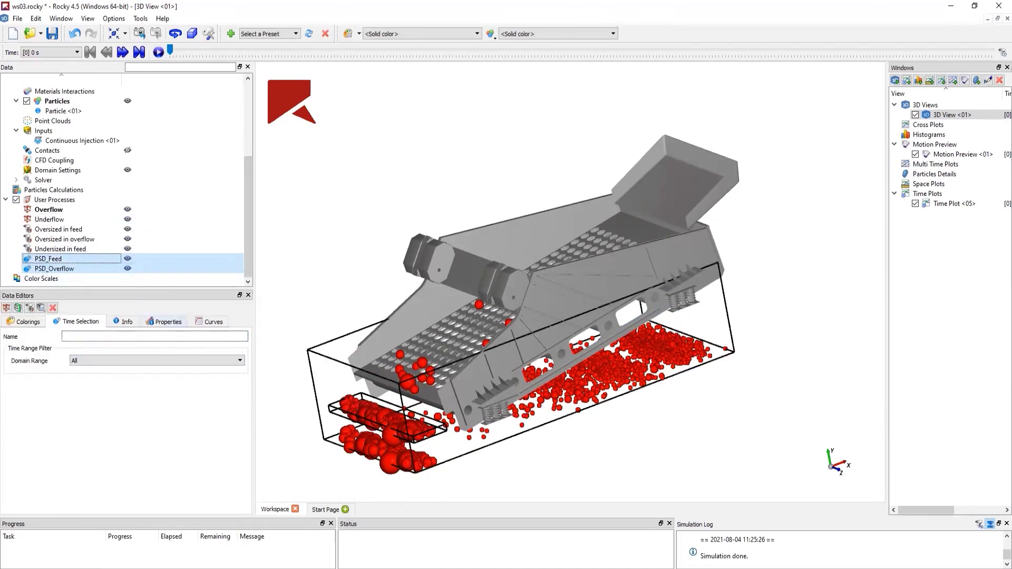
click(164, 322)
scroll(59, 424, down, 2)
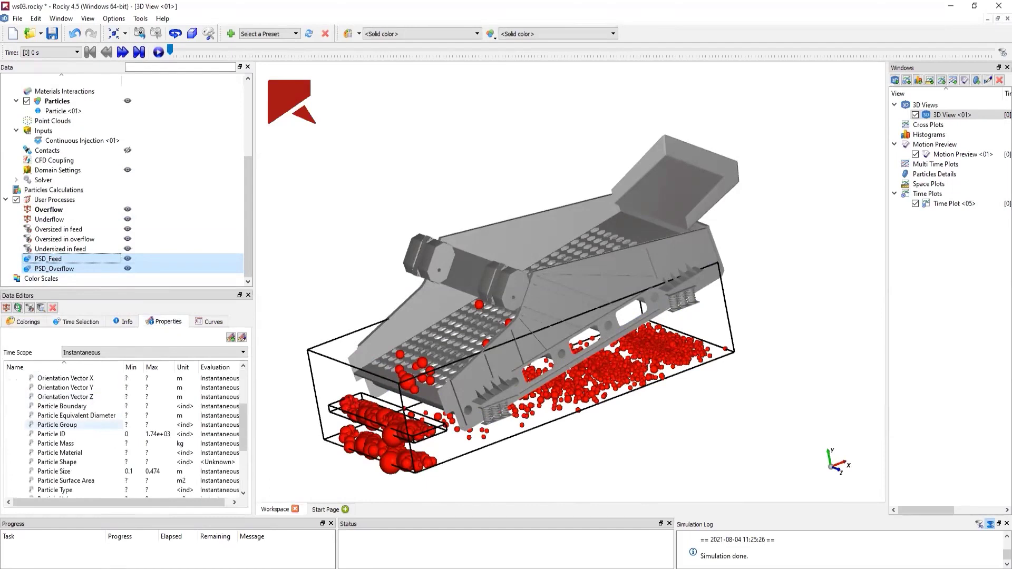
click(58, 443)
right_click(58, 444)
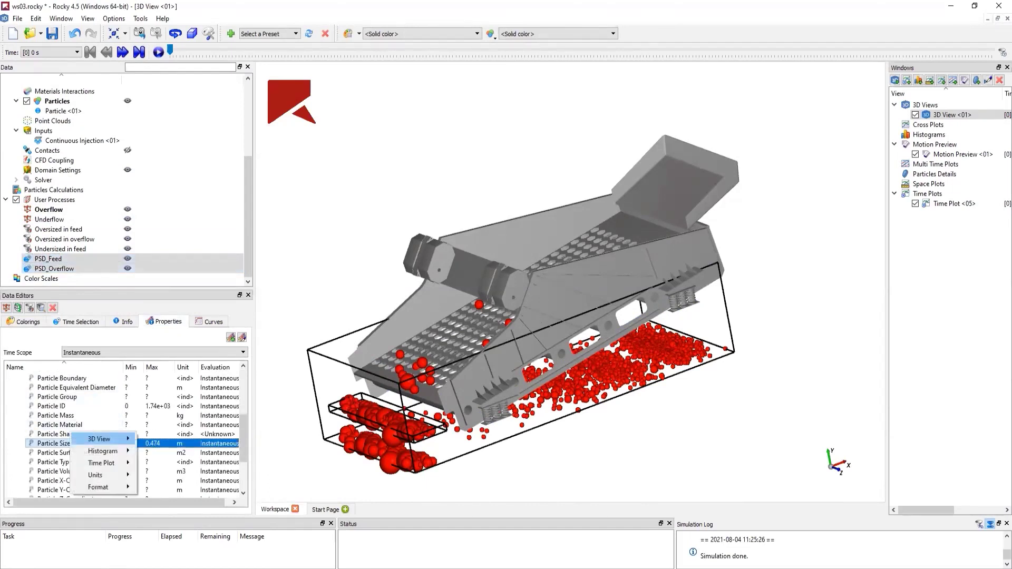
mouse_move(102, 451)
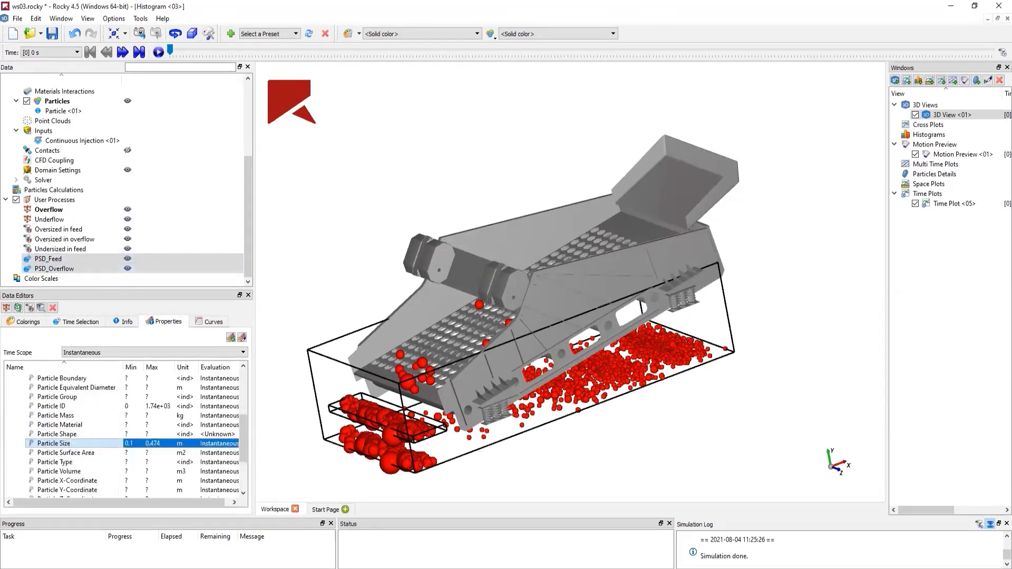
click(179, 448)
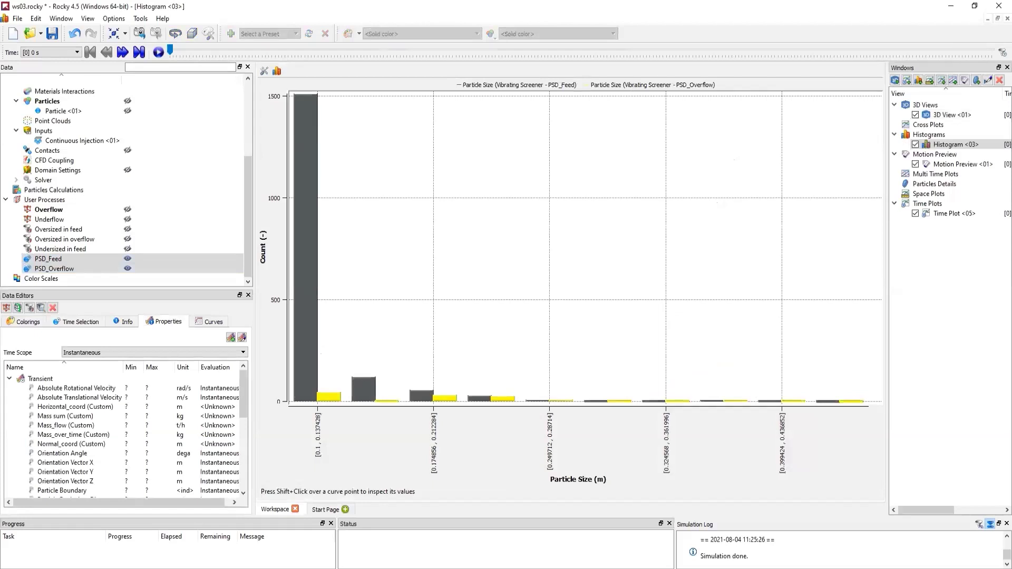
- Configure the histogram to be weighted by Particle Size with 100 bins
click(277, 70)
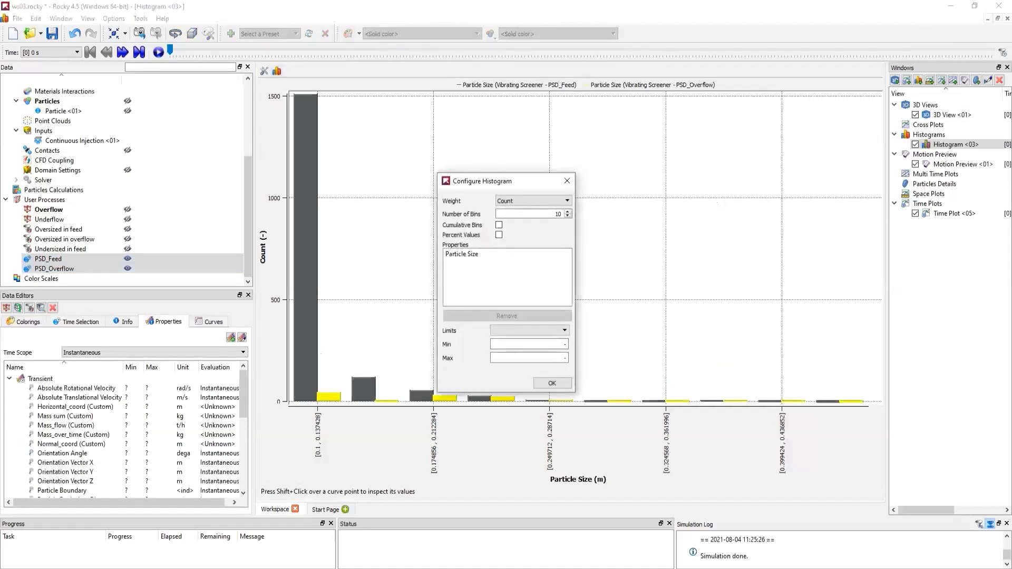
click(532, 200)
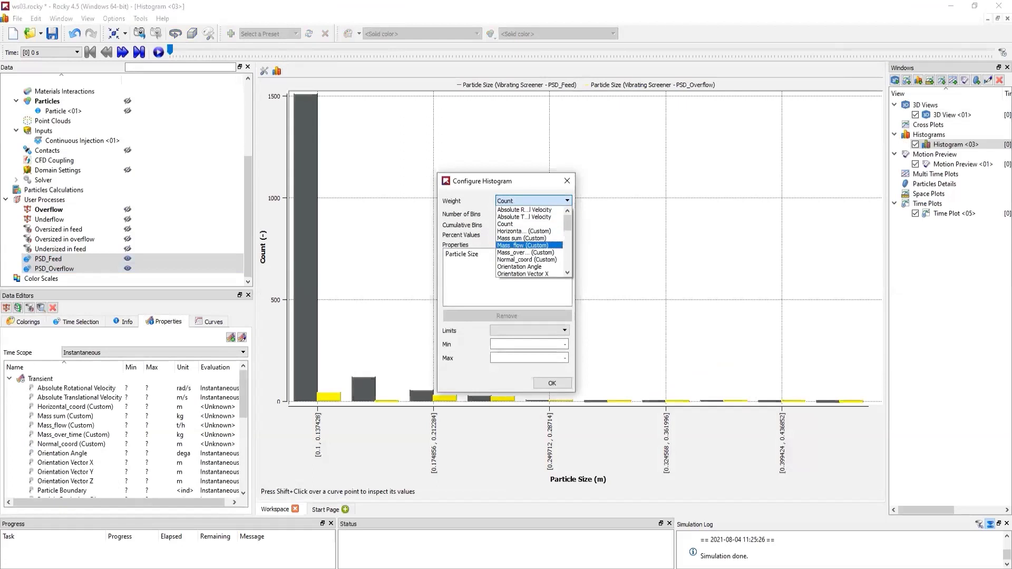
scroll(529, 245, down, 3)
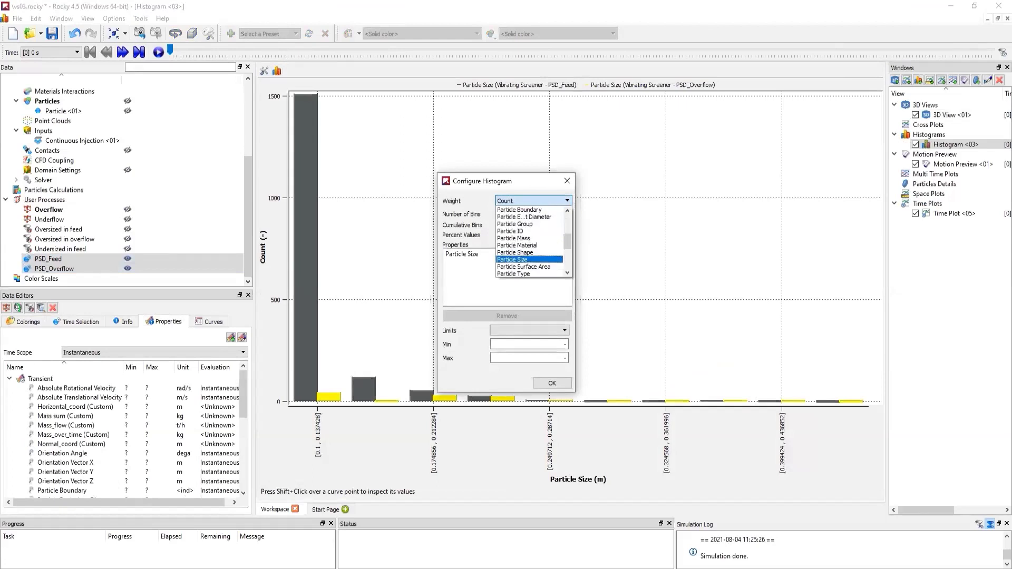
click(528, 260)
click(527, 214)
double_click(557, 213)
text(100)
key(Return)
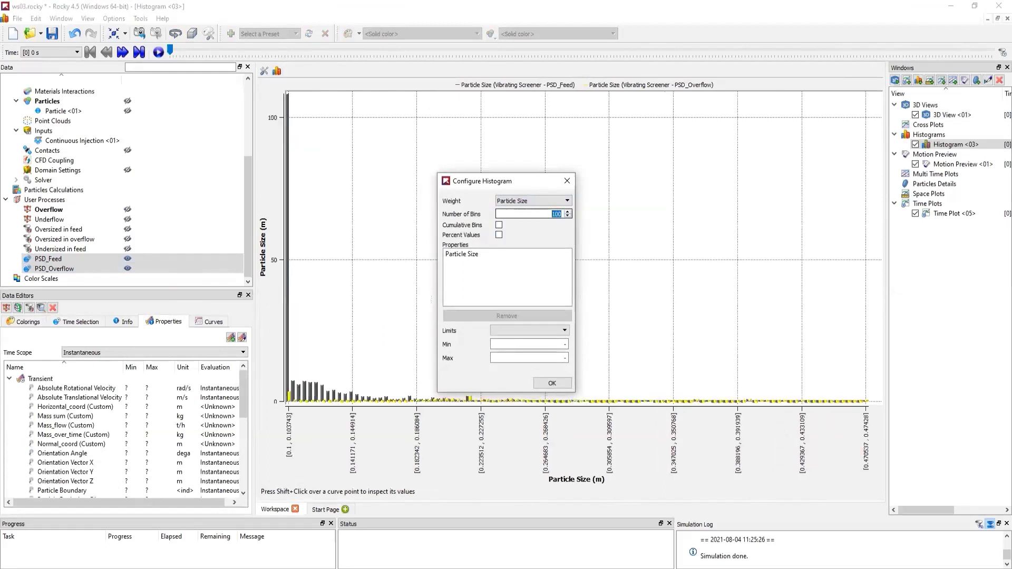
- Enable cumulative bins and percent values for the histogram
click(498, 224)
click(498, 235)
key(Tab)
key(Tab)
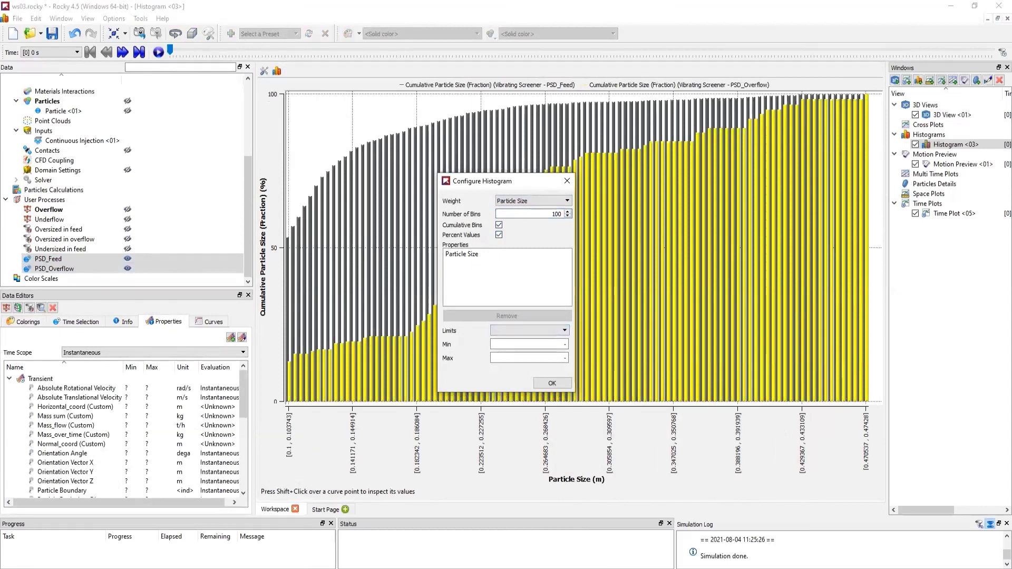
- Set the maximum limit of the histogram's Particle Size property to 0.5 m and accept the configuration
click(461, 254)
click(529, 331)
click(529, 348)
double_click(515, 358)
text(0.5)
key(Return)
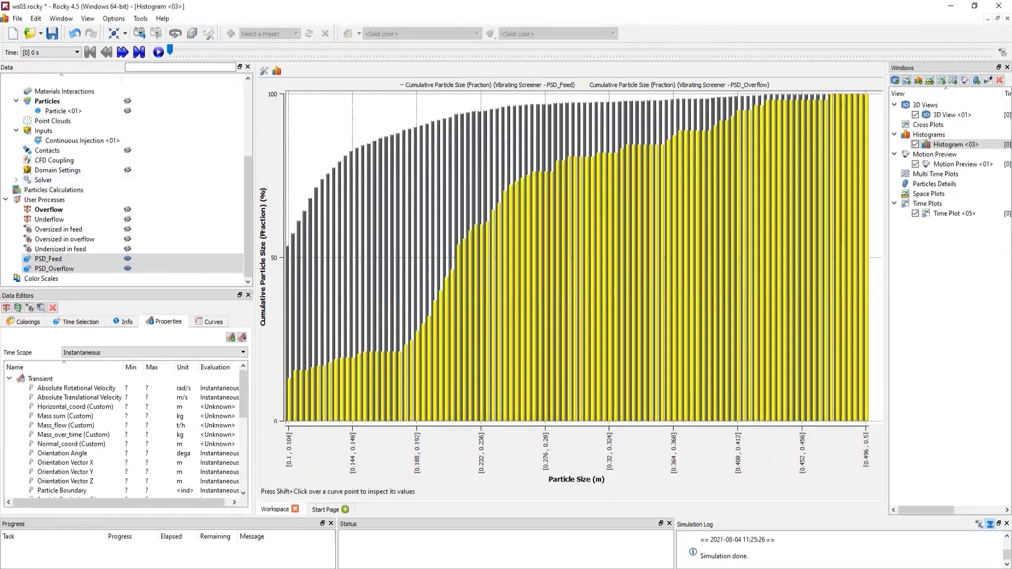
- Enlarge the histogram's text font by three increments and close its display settings
click(263, 71)
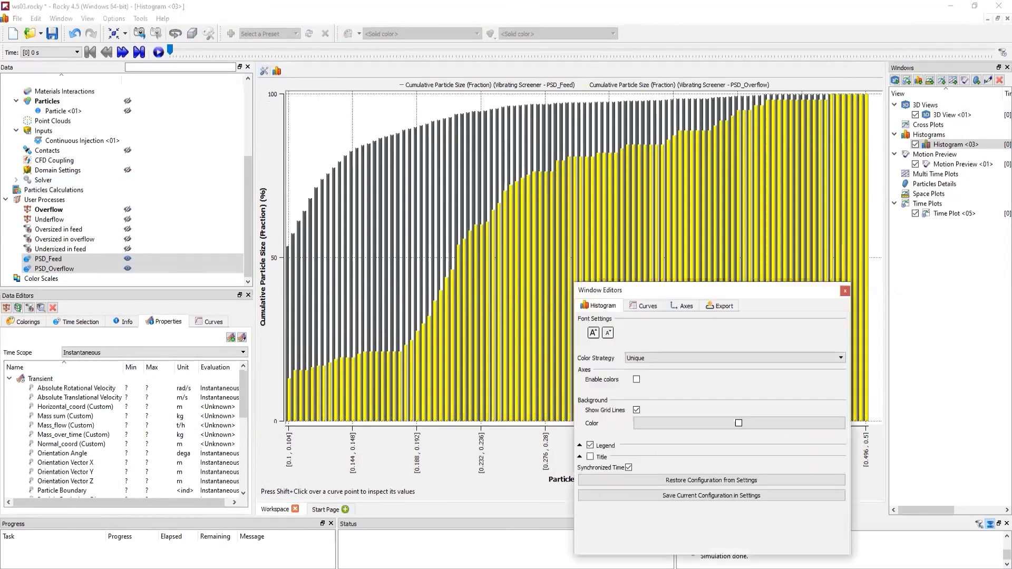
click(592, 333)
click(593, 332)
click(593, 332)
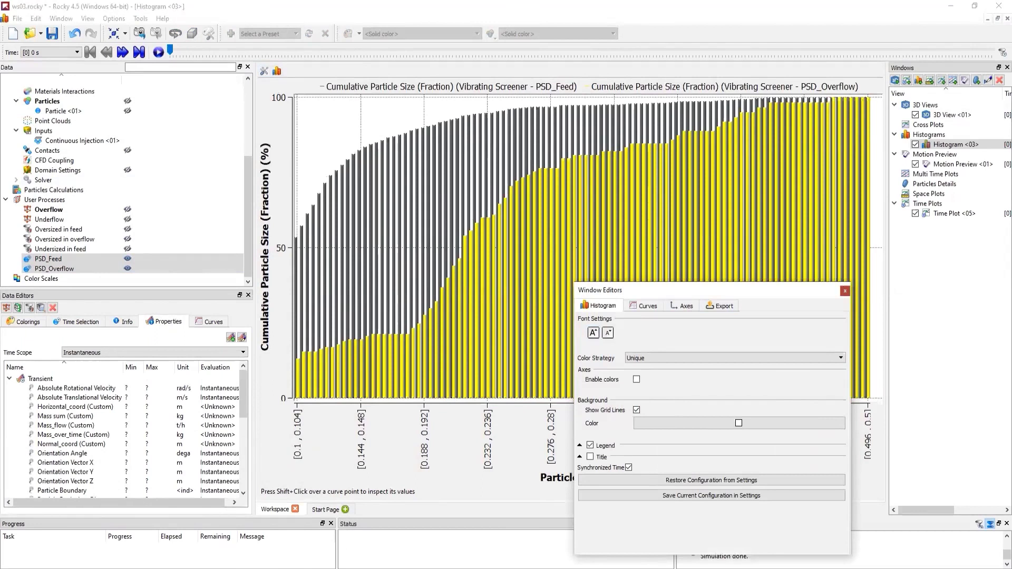
click(844, 290)
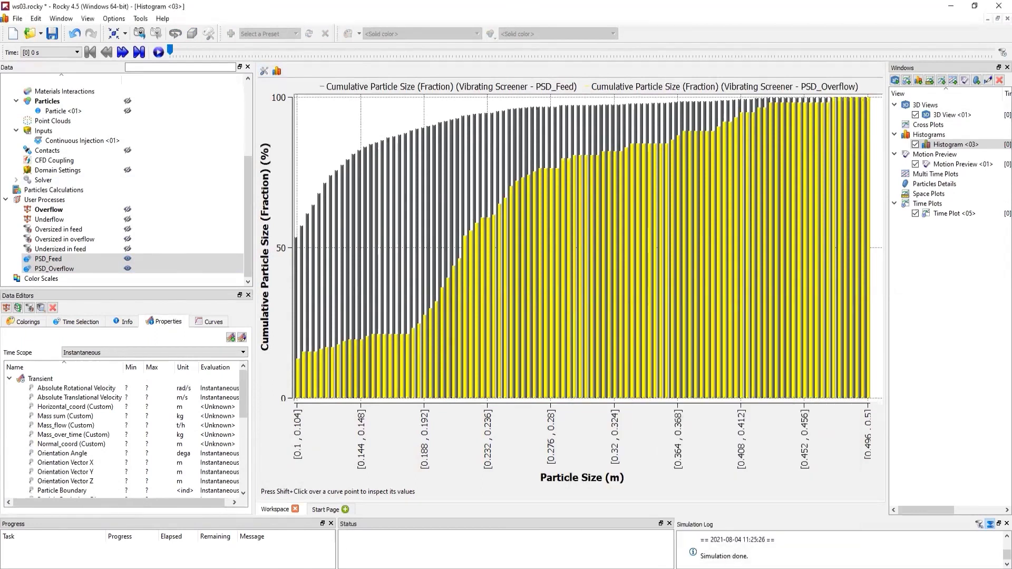